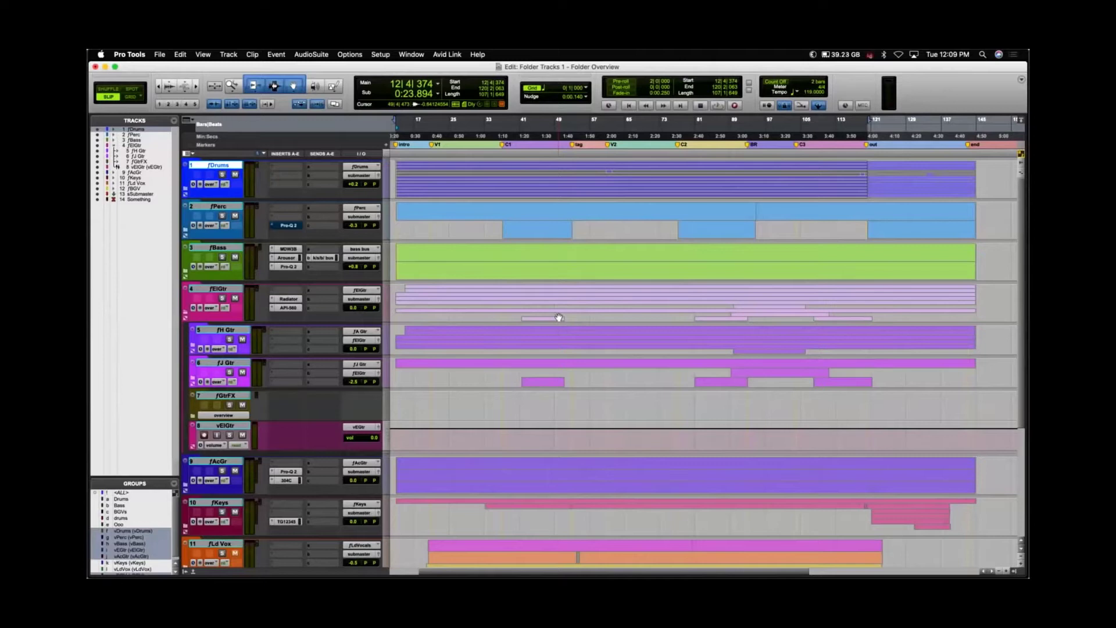
Expand the fDrums routing folder to examine its member tracks in the Edit and Mix windows, and collapse it again.
mouse_move(384, 372)
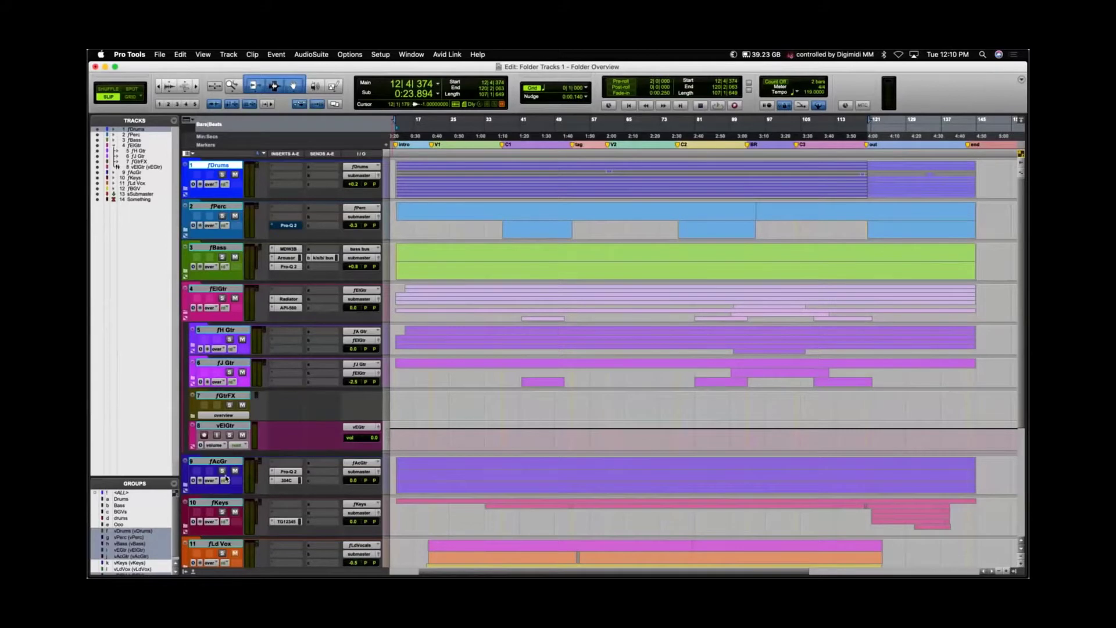
scroll(225, 478, "down", 5)
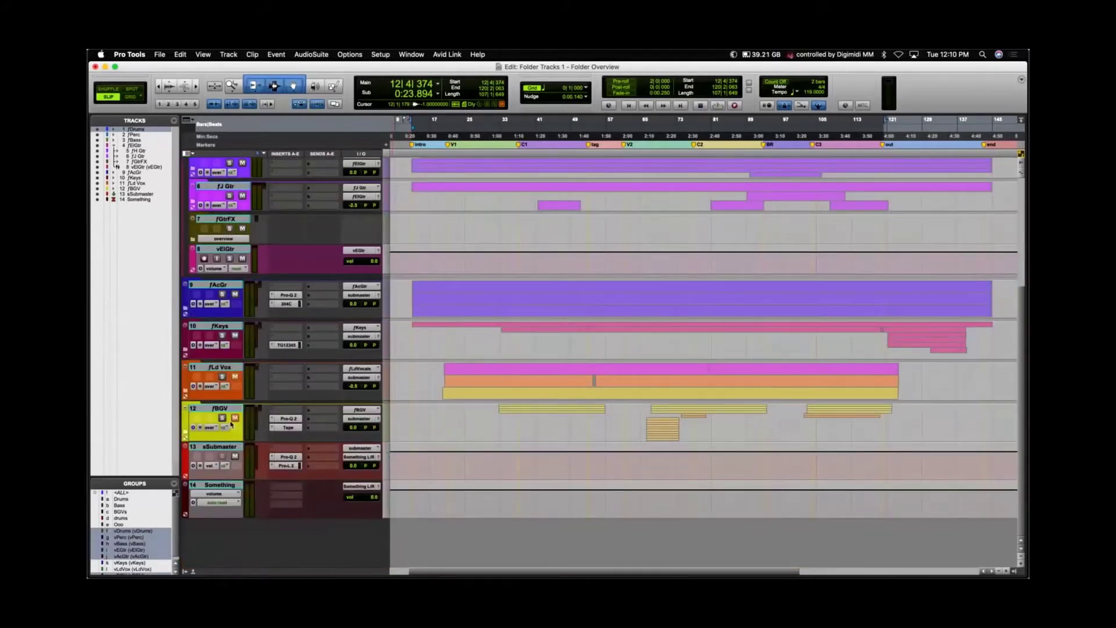
scroll(231, 425, "up", 5)
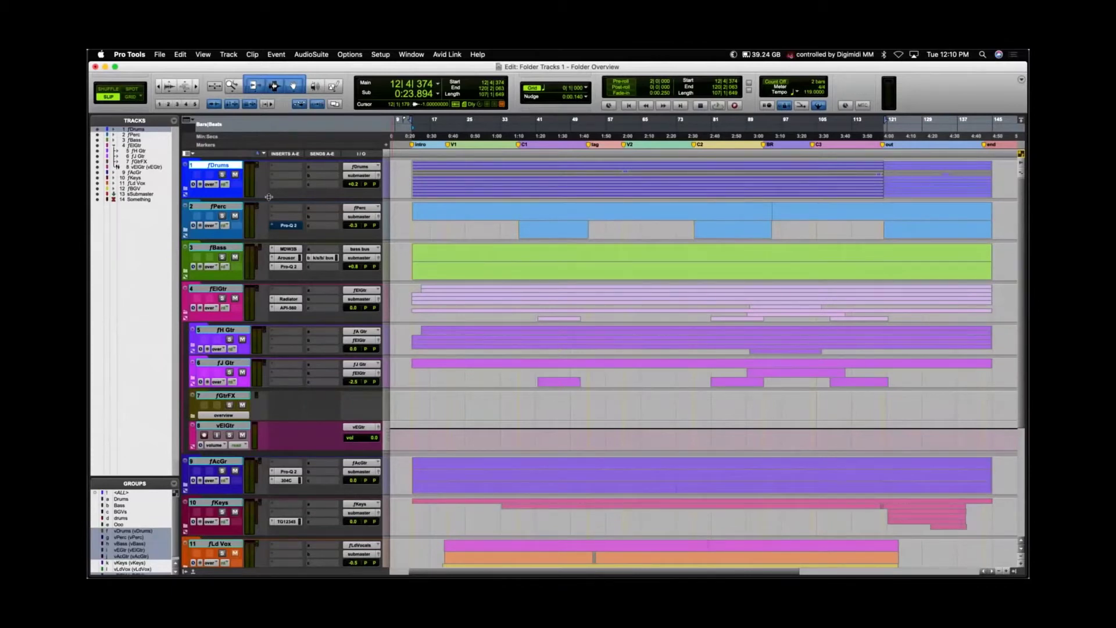
left_click(186, 192)
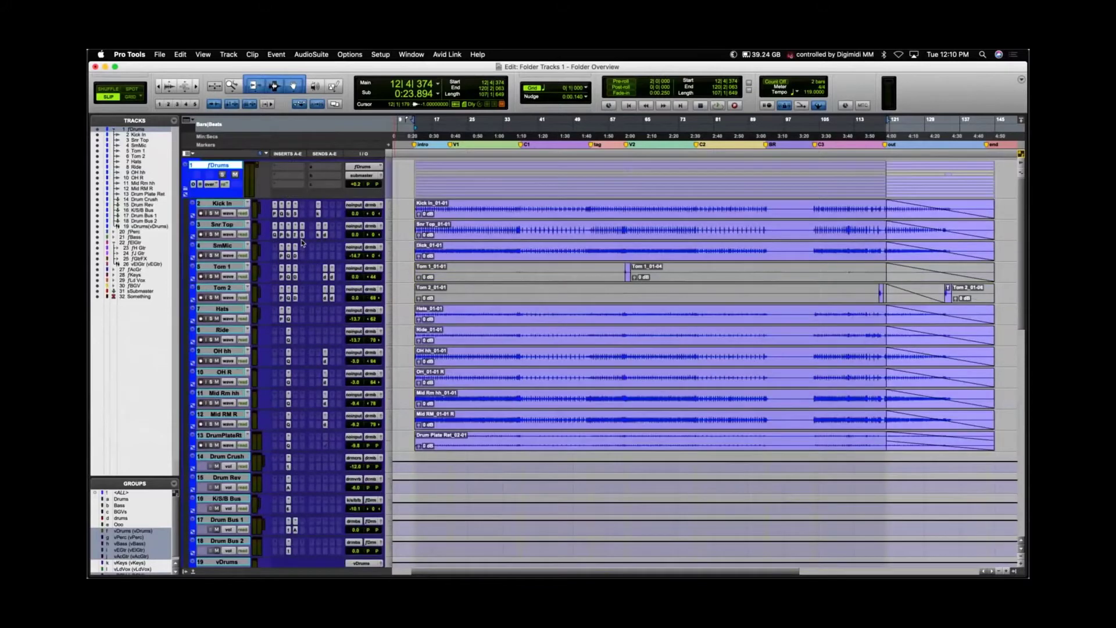
key("super+equal")
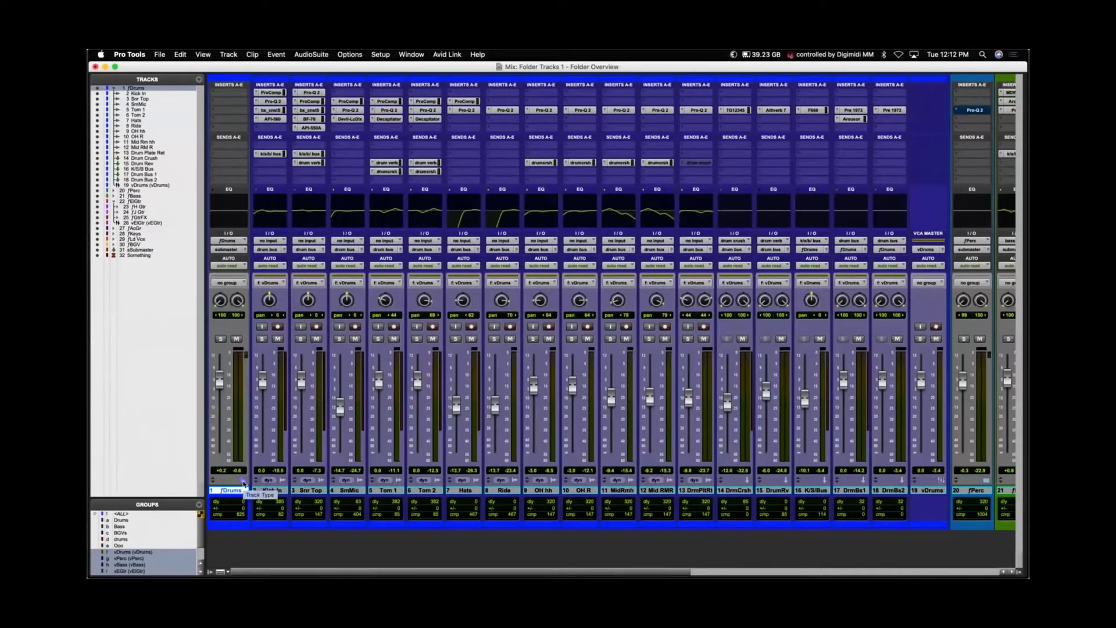
left_click(244, 483)
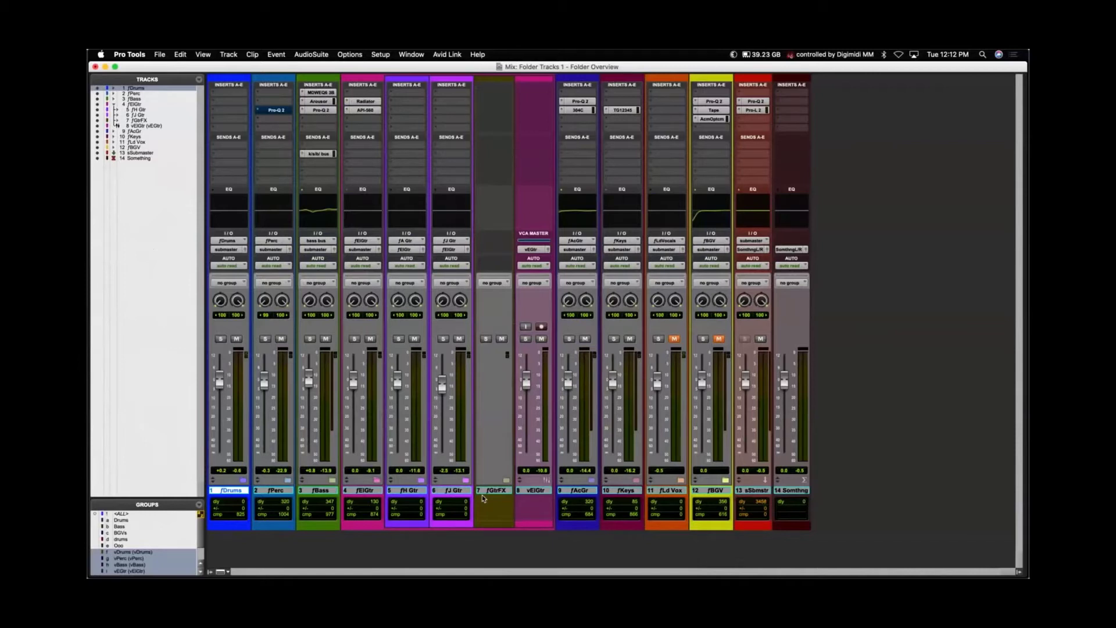
Expand and collapse the fH Gtr and fJ Gtr subfolders in the mixer to examine their guitar tracks.
left_click(422, 481)
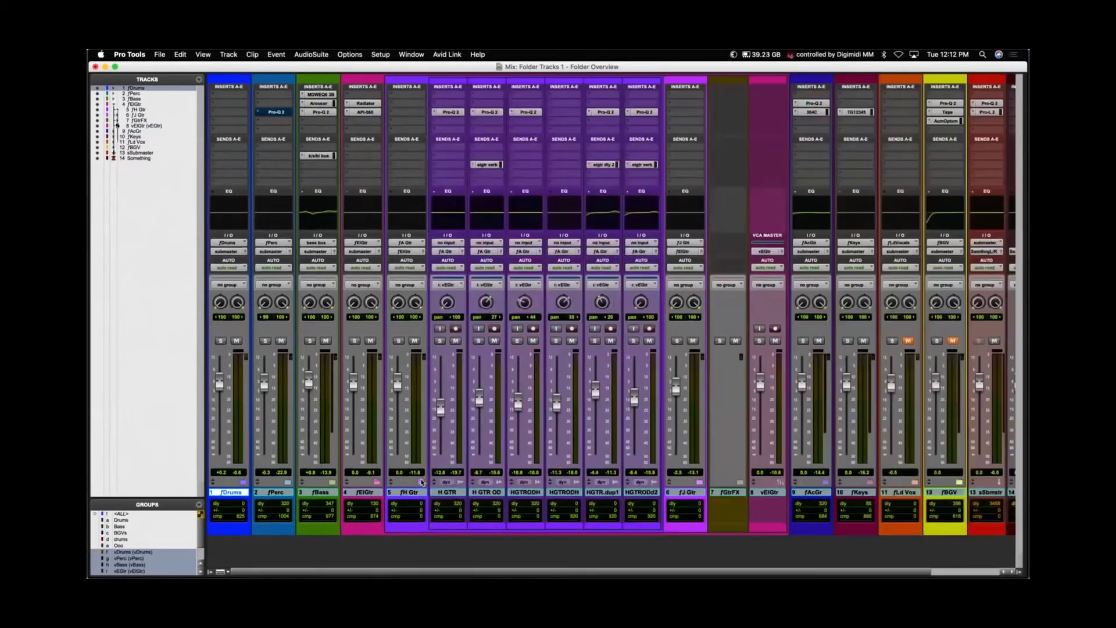
left_click(422, 481)
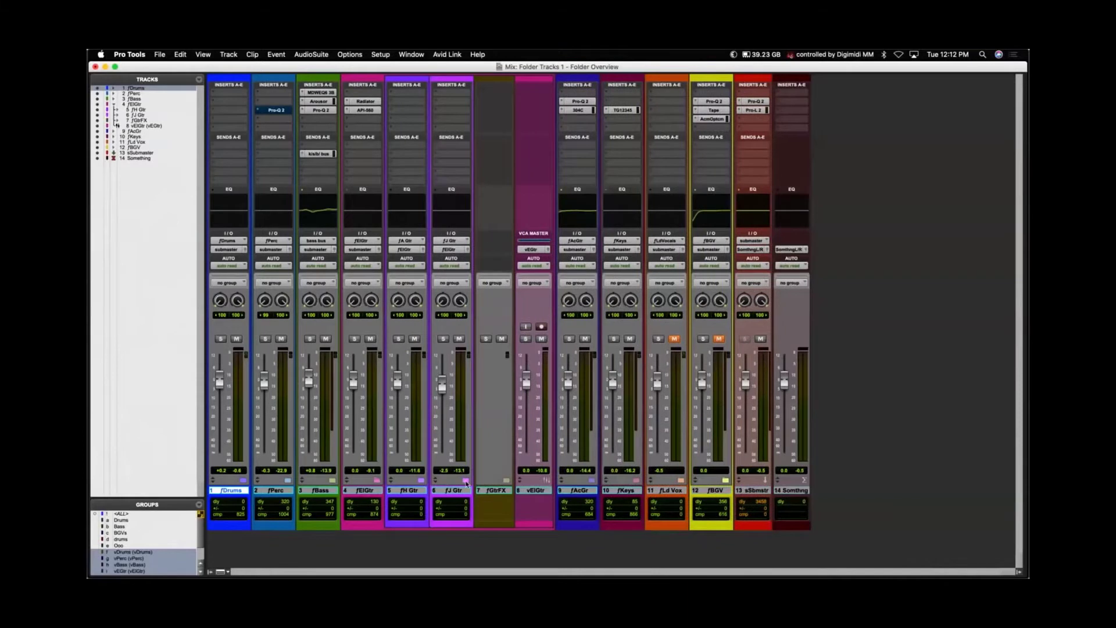
left_click(465, 482)
left_click(465, 482)
left_click(422, 481)
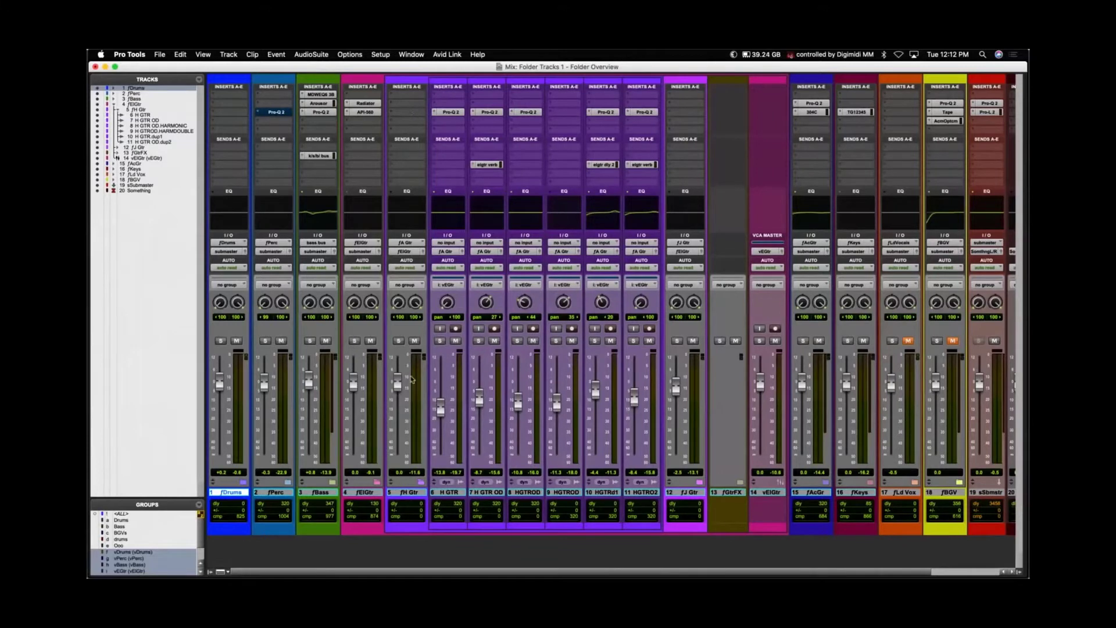
left_click(421, 485)
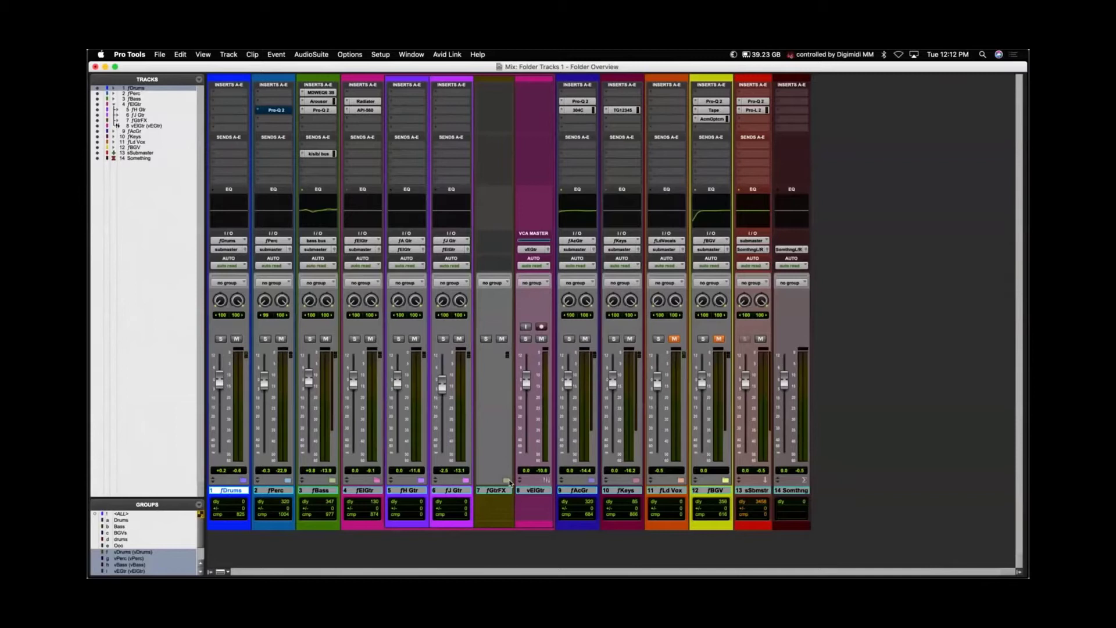
Examine the effects tracks inside the fGtrFX basic folder, and collapse the parent fElGtr folder in the mixer.
left_click(506, 482)
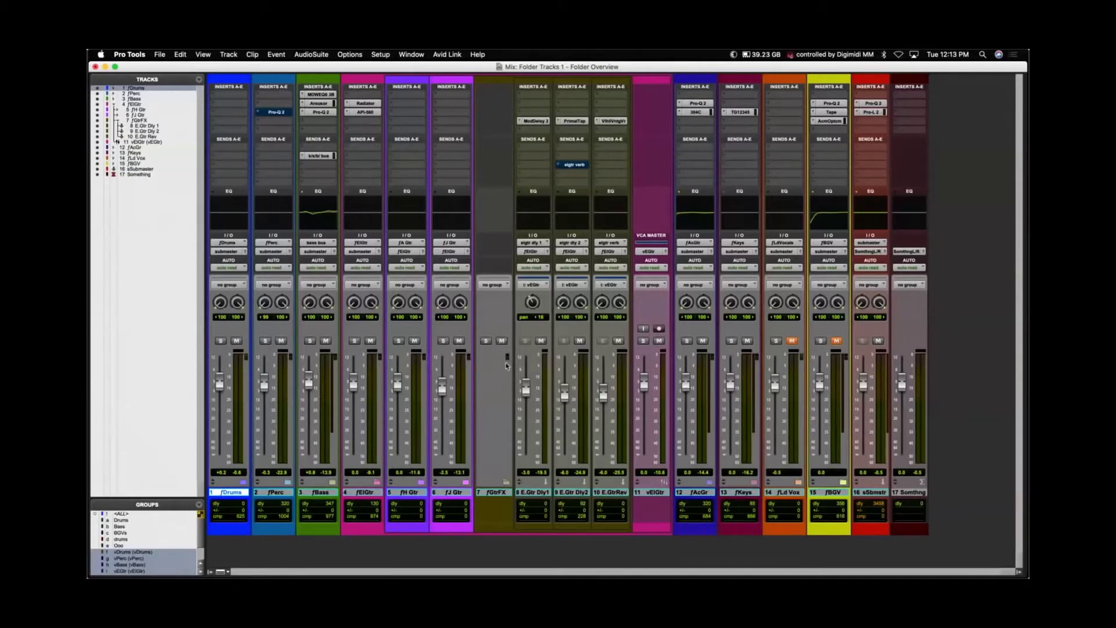
left_click(506, 483)
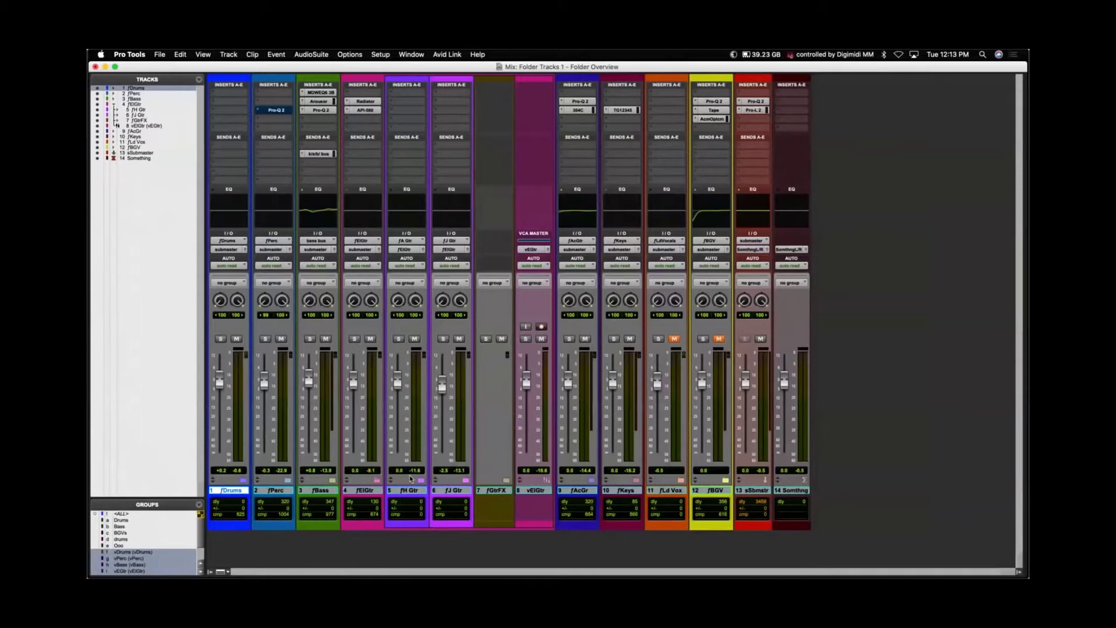
left_click(378, 482)
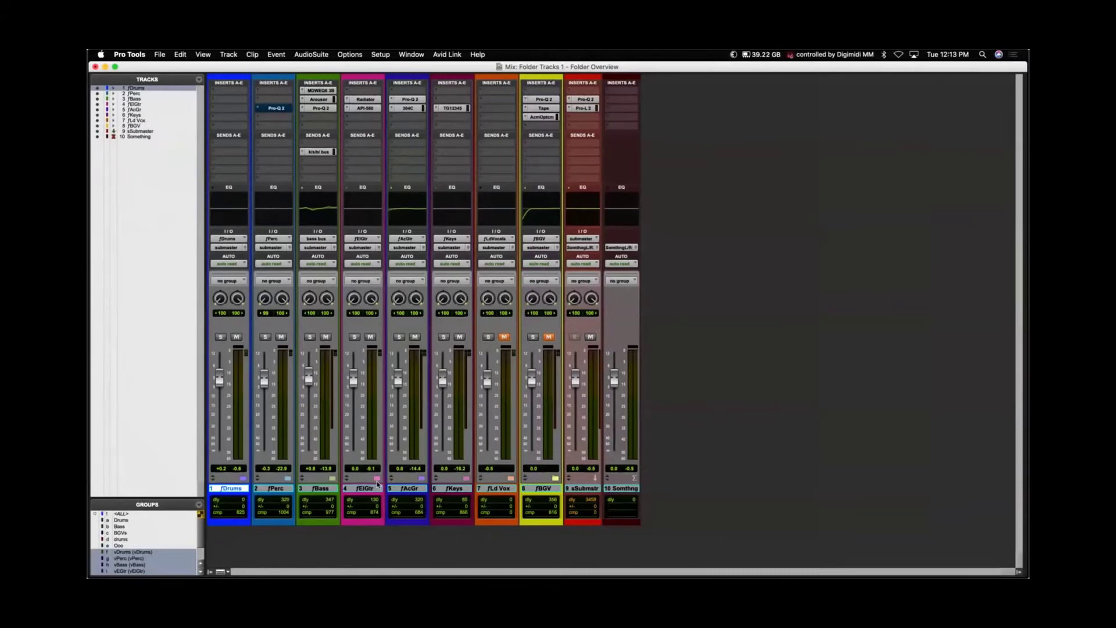
Return to the Edit window and open the recent session Folder Tracks 2 - Drum Grid without saving the current session.
key("super+equal")
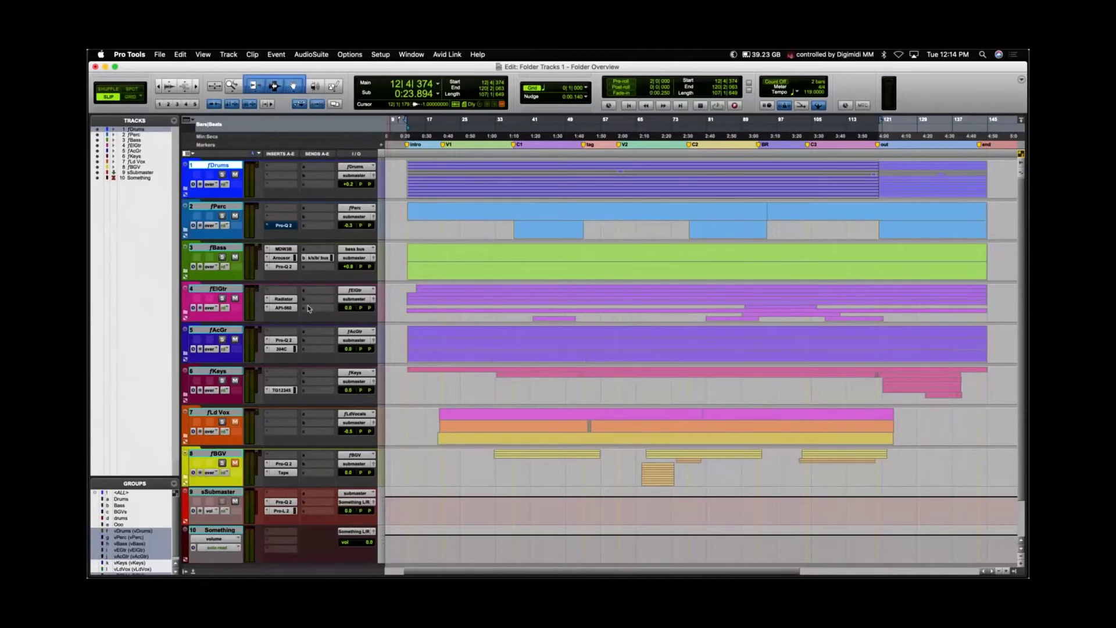
left_click(159, 54)
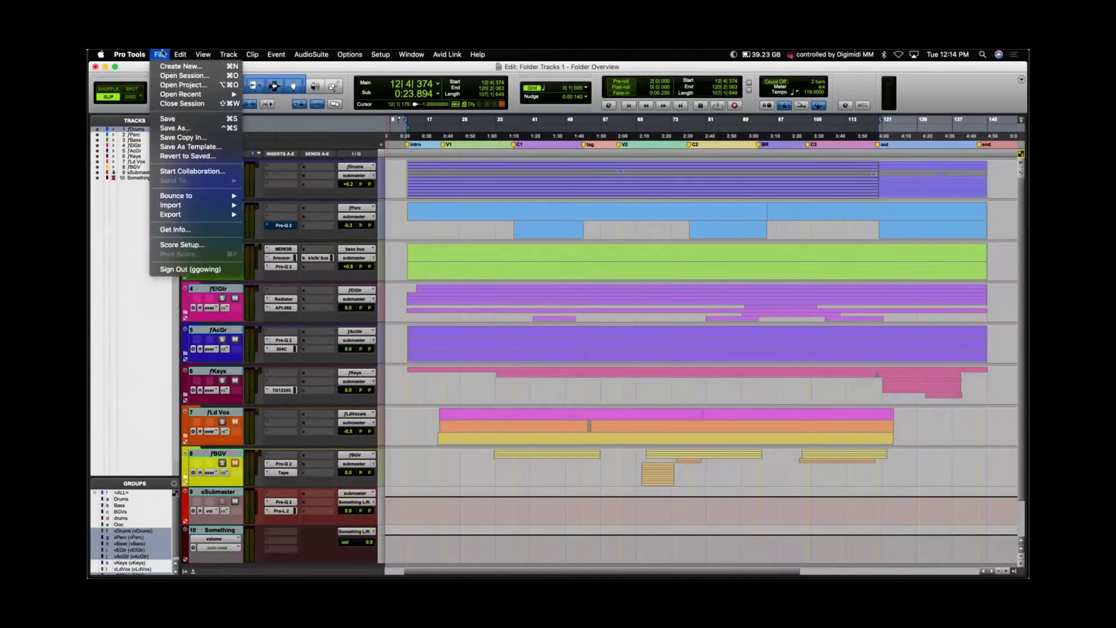
mouse_move(180, 96)
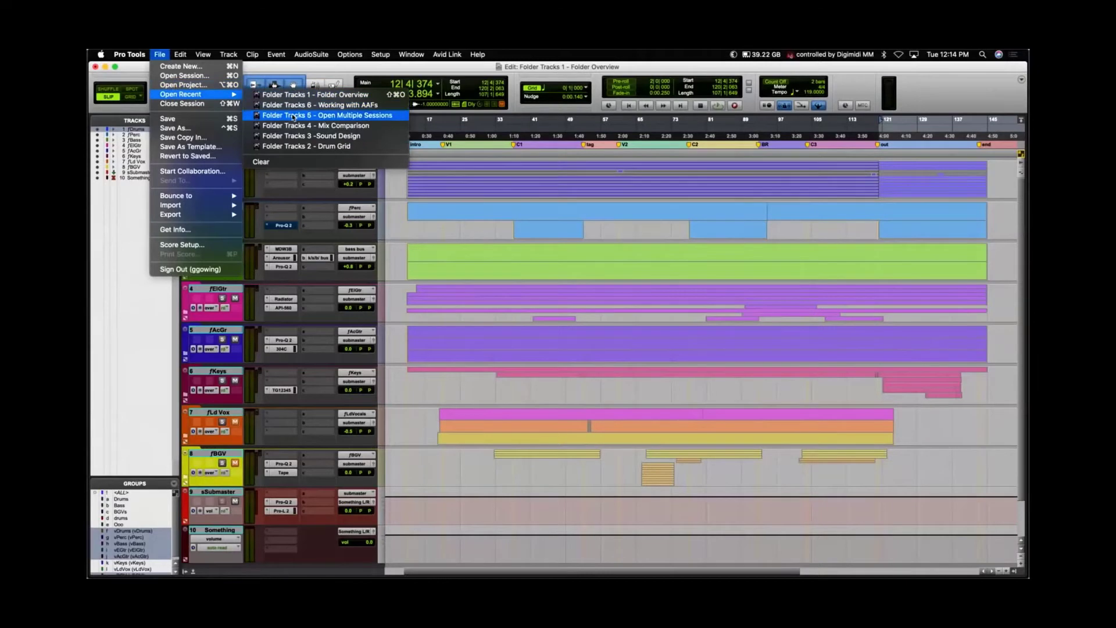
left_click(297, 147)
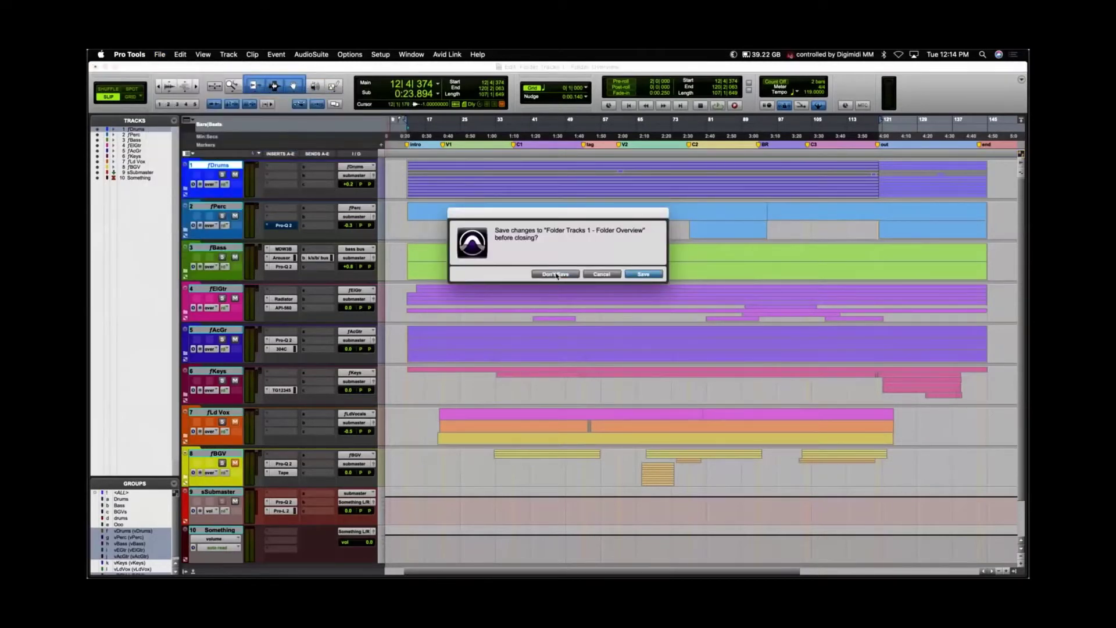
left_click(555, 274)
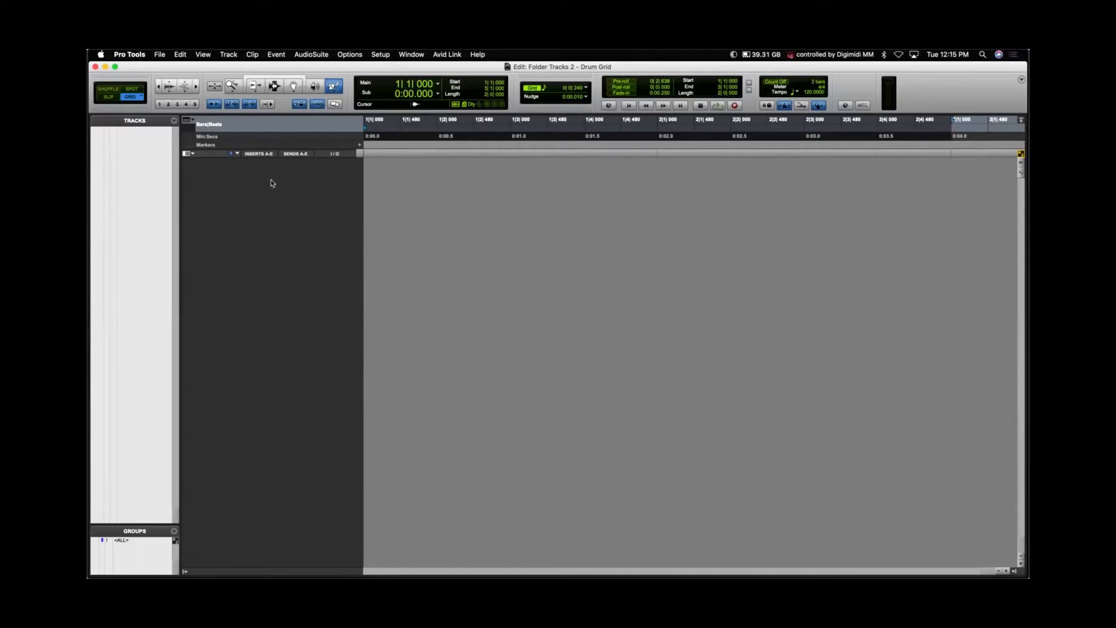
Create a new stereo routing folder track with a samples timebase.
left_click(233, 54)
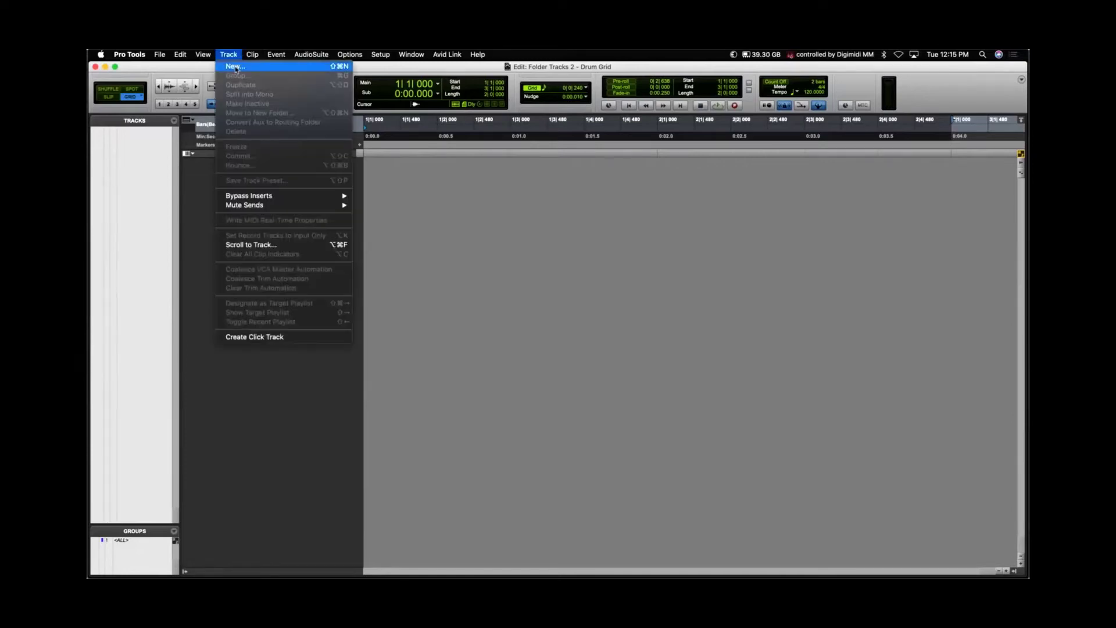
left_click(236, 67)
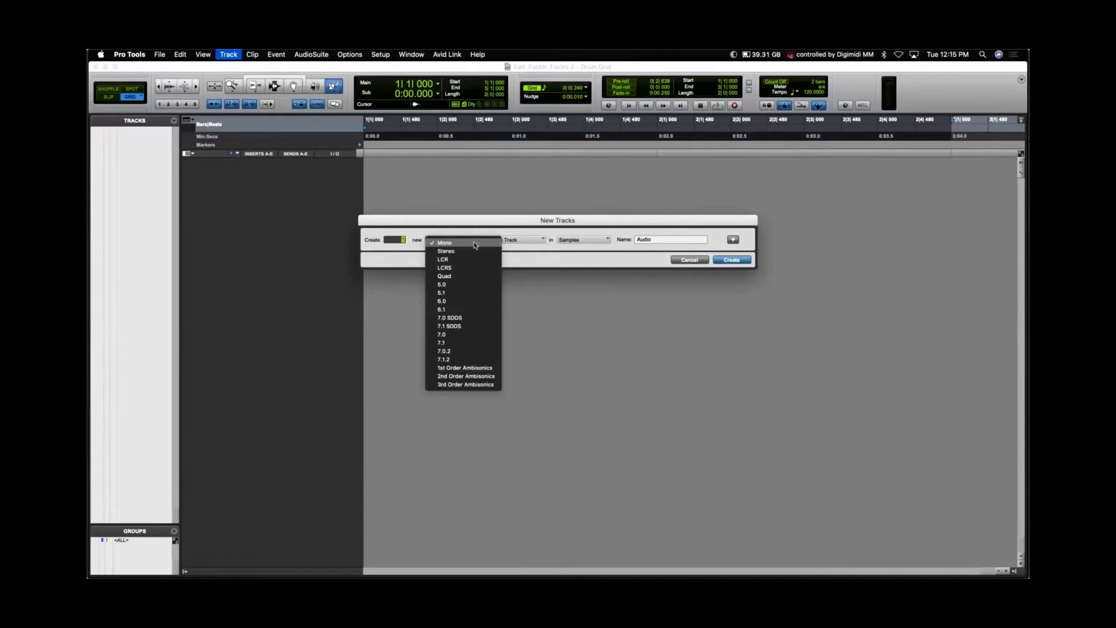
left_click(475, 250)
left_click(516, 240)
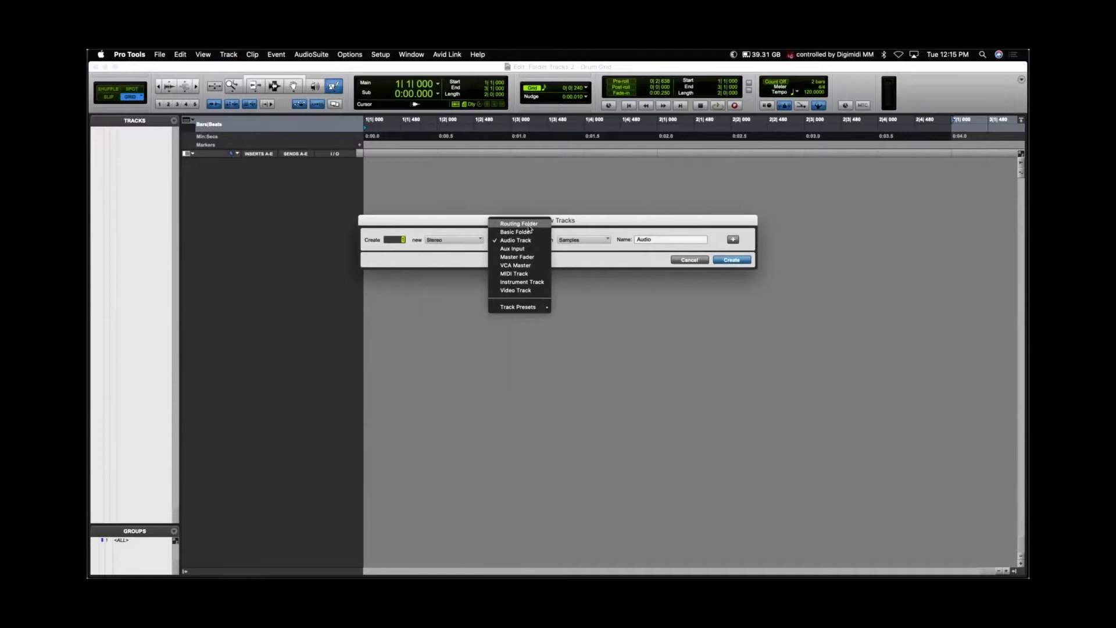
left_click(529, 225)
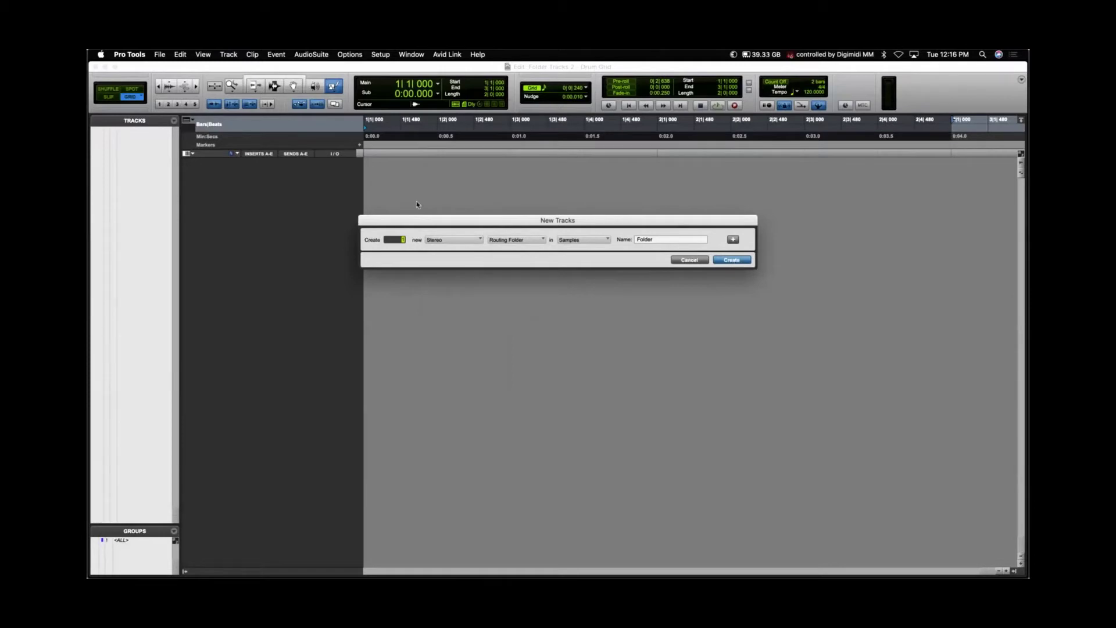
left_click(734, 260)
Rename the new folder track Drums and increase its track height.
double_click(226, 164)
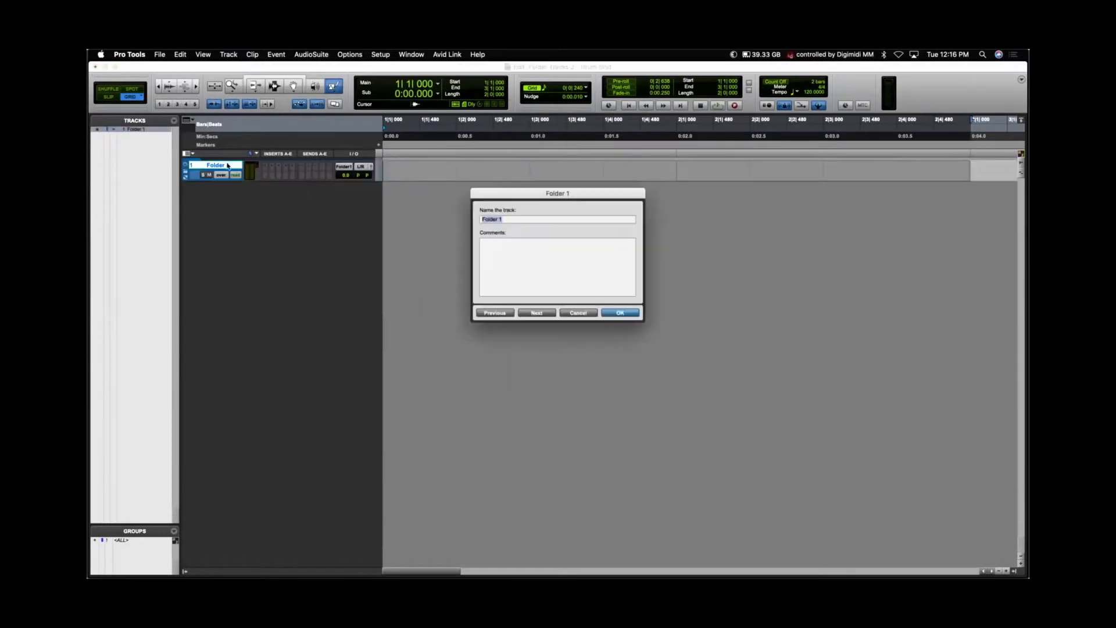
type("Dru")
left_click(620, 313)
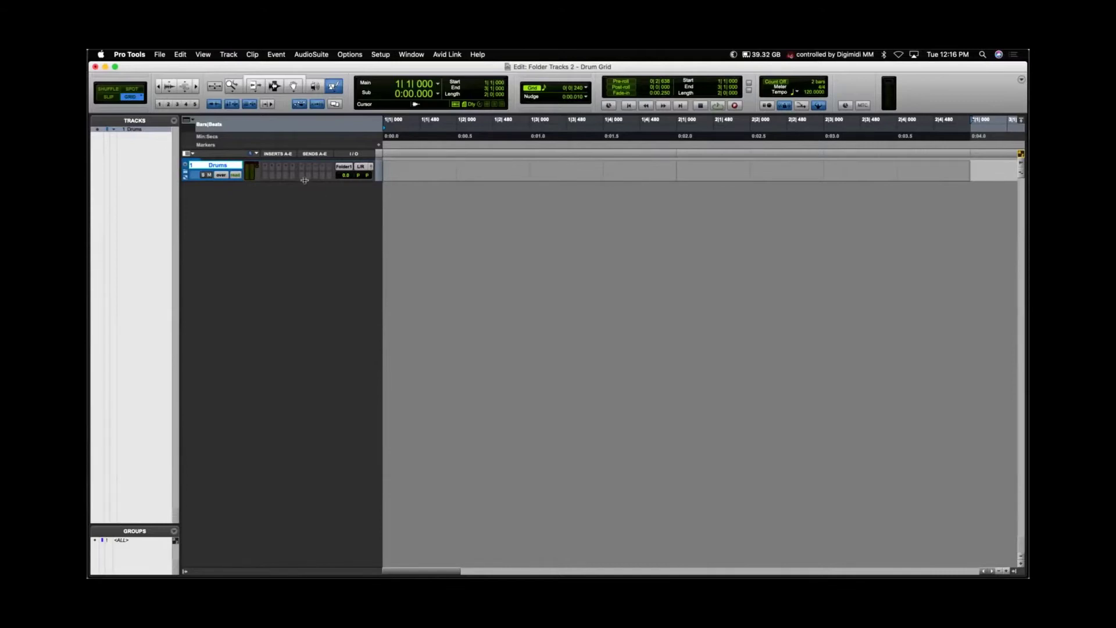
left_click_drag(306, 181, 306, 203)
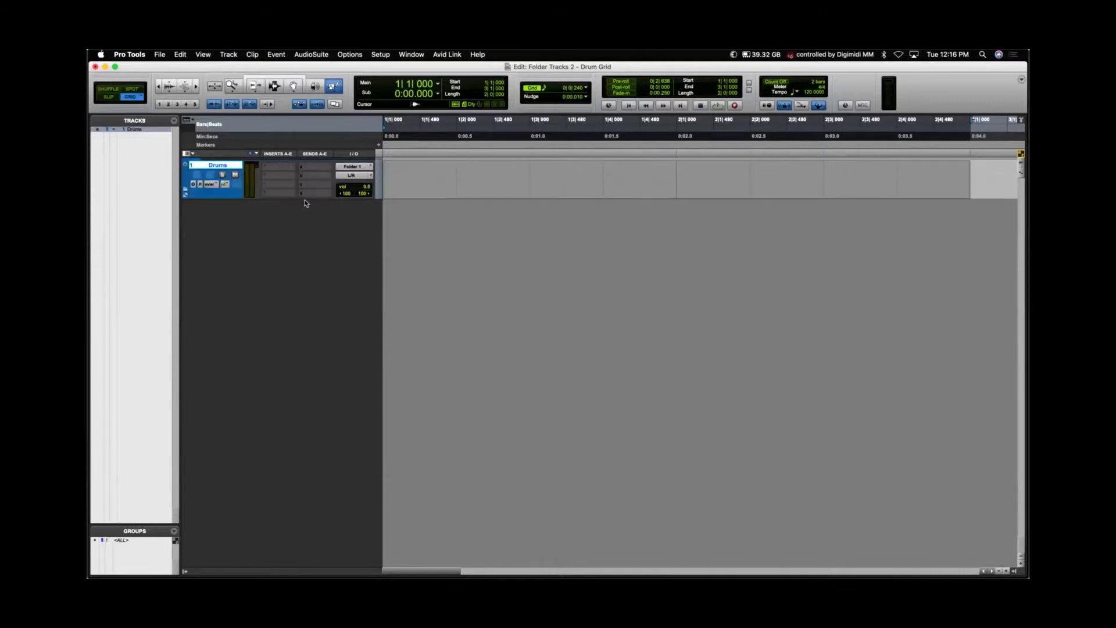
Insert the Falcon instrument in the first insert slot of the Drums folder and reposition its plug-in window.
left_click(284, 166)
mouse_move(297, 165)
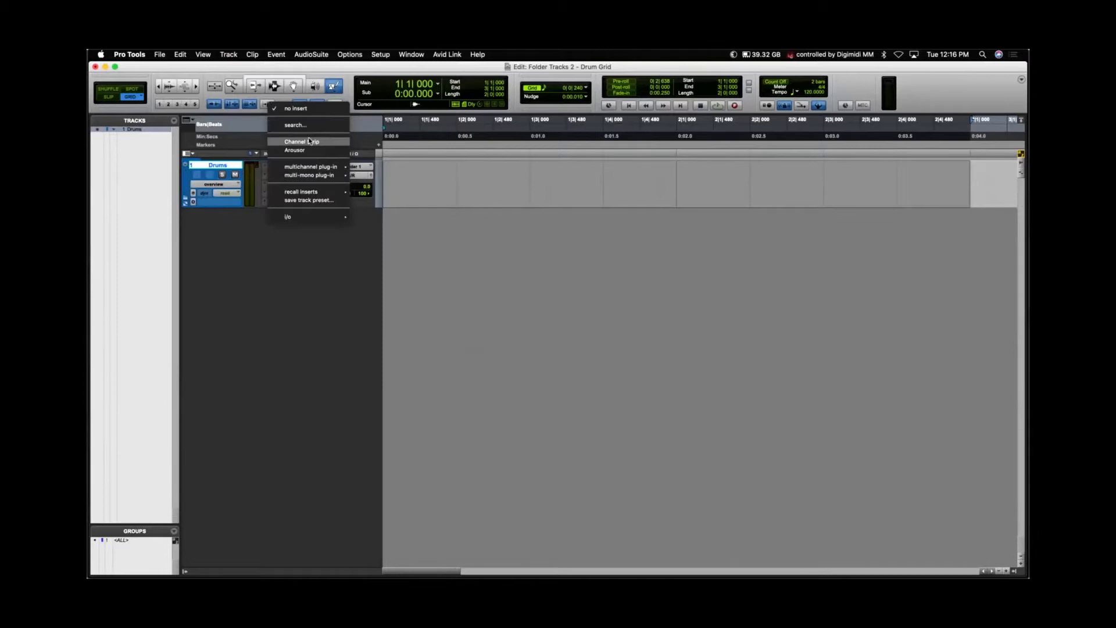
left_click(381, 59)
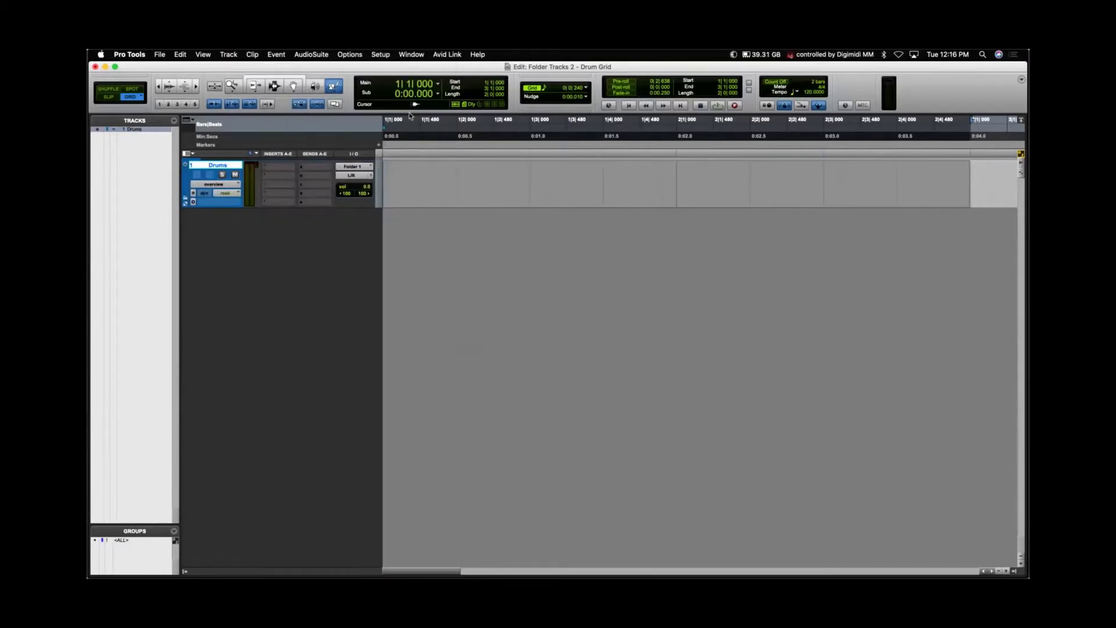
key("super+w")
left_click(281, 166)
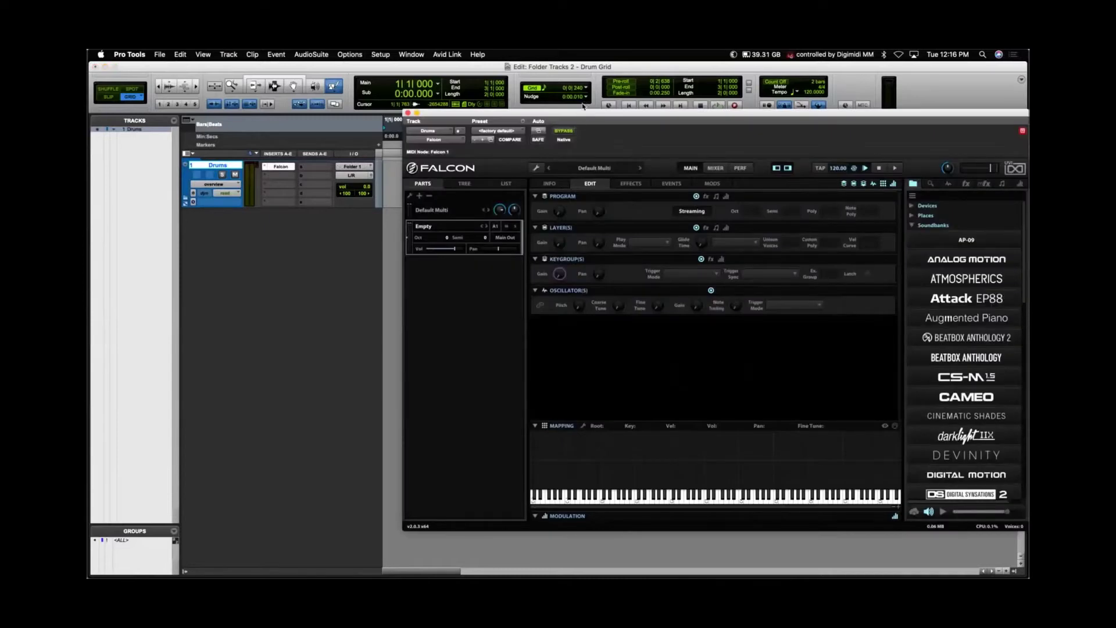
left_click_drag(581, 116, 549, 121)
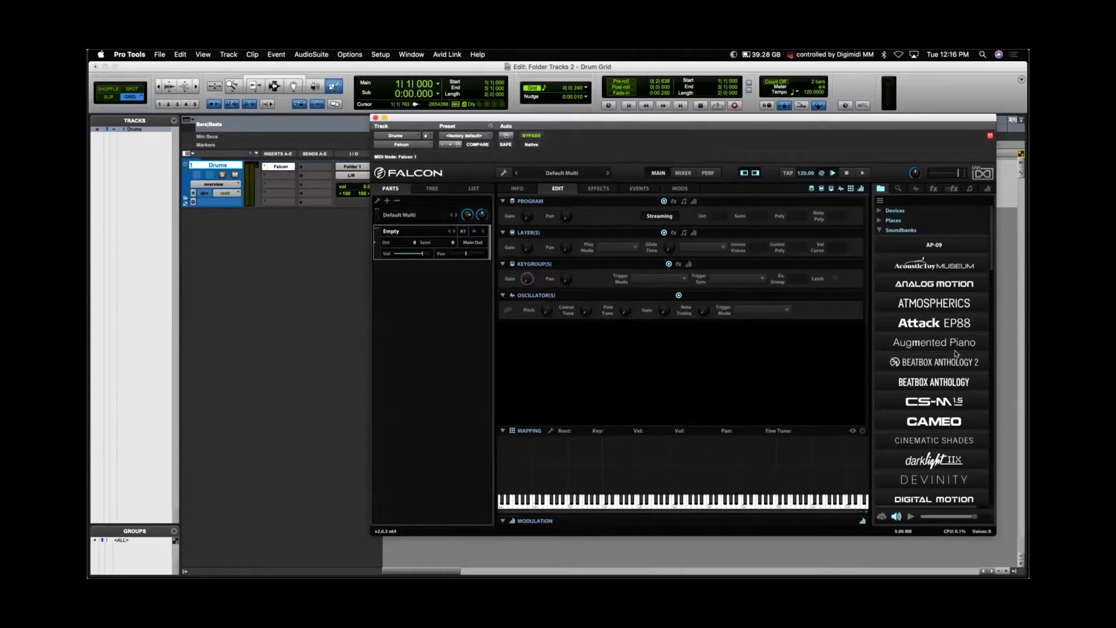
Find the PLUGSOUND Avid Edition soundbank in the Falcon browser and expand it.
scroll(957, 353, "down", 10)
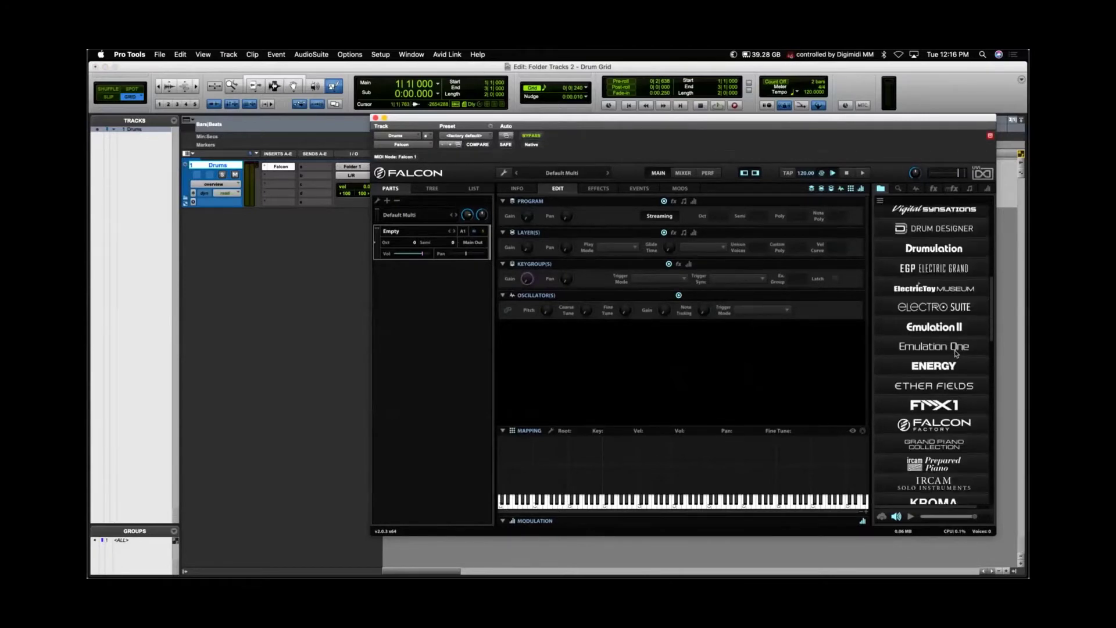
scroll(956, 353, "down", 10)
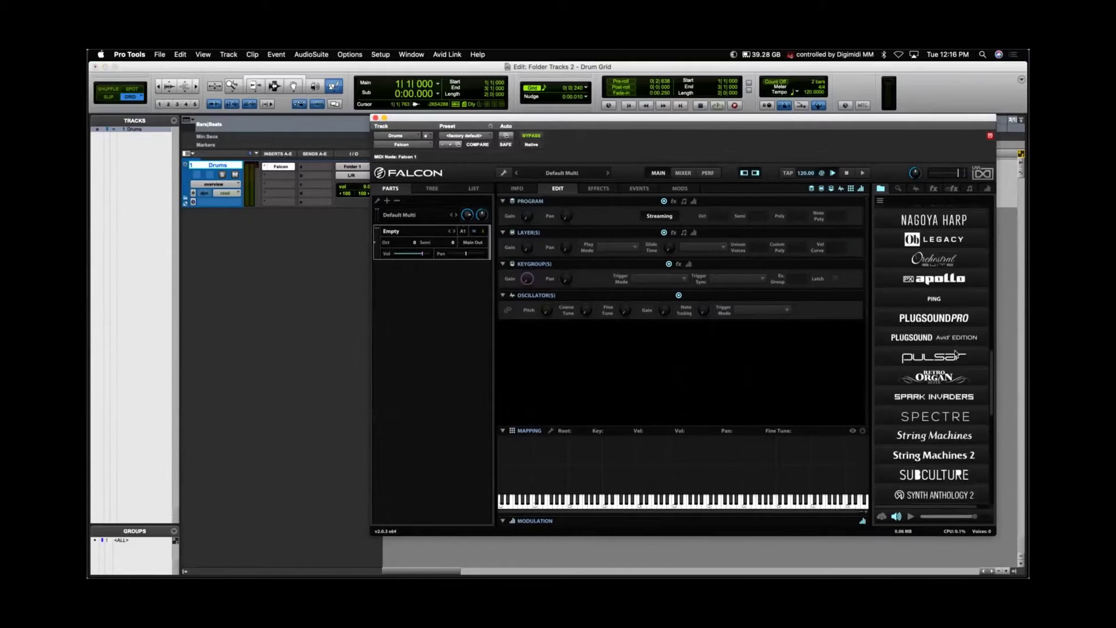
scroll(957, 353, "down", 5)
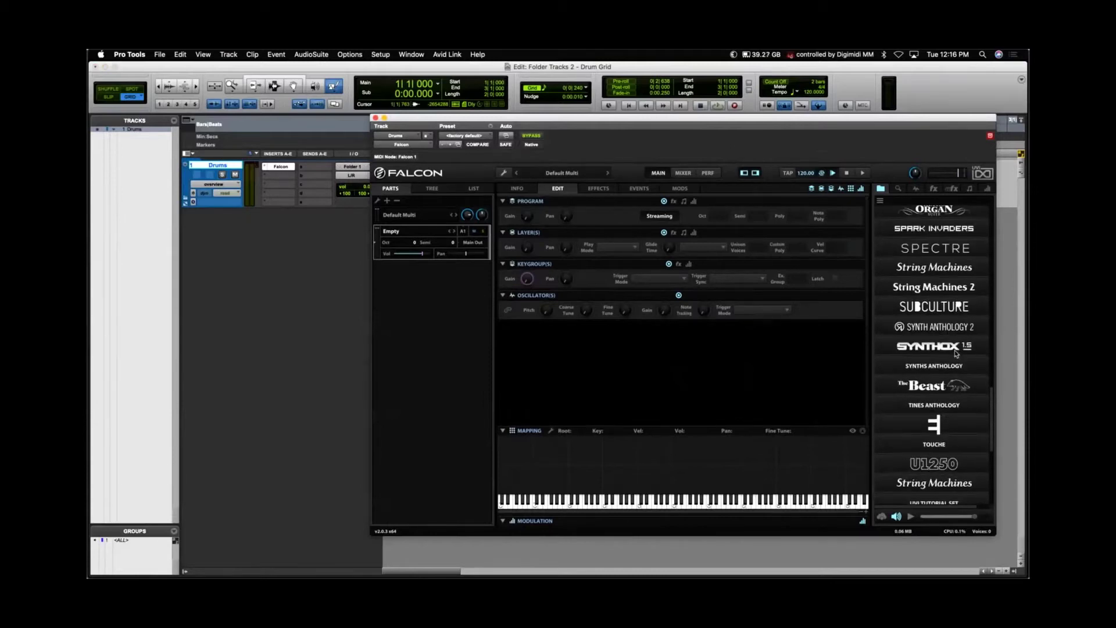
scroll(956, 353, "up", 5)
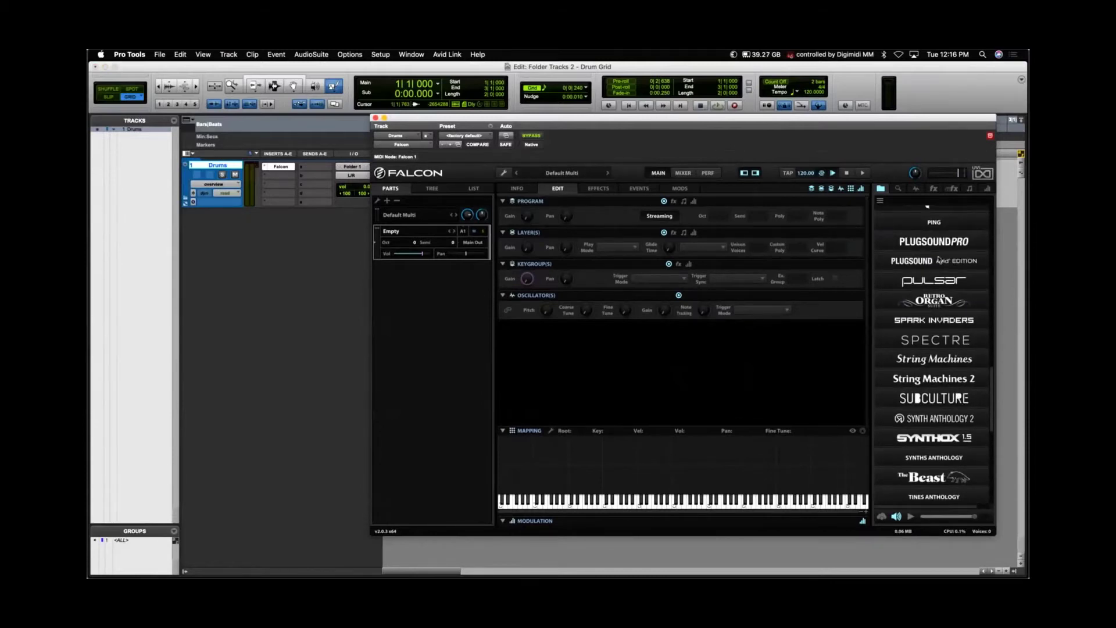
left_click(935, 263)
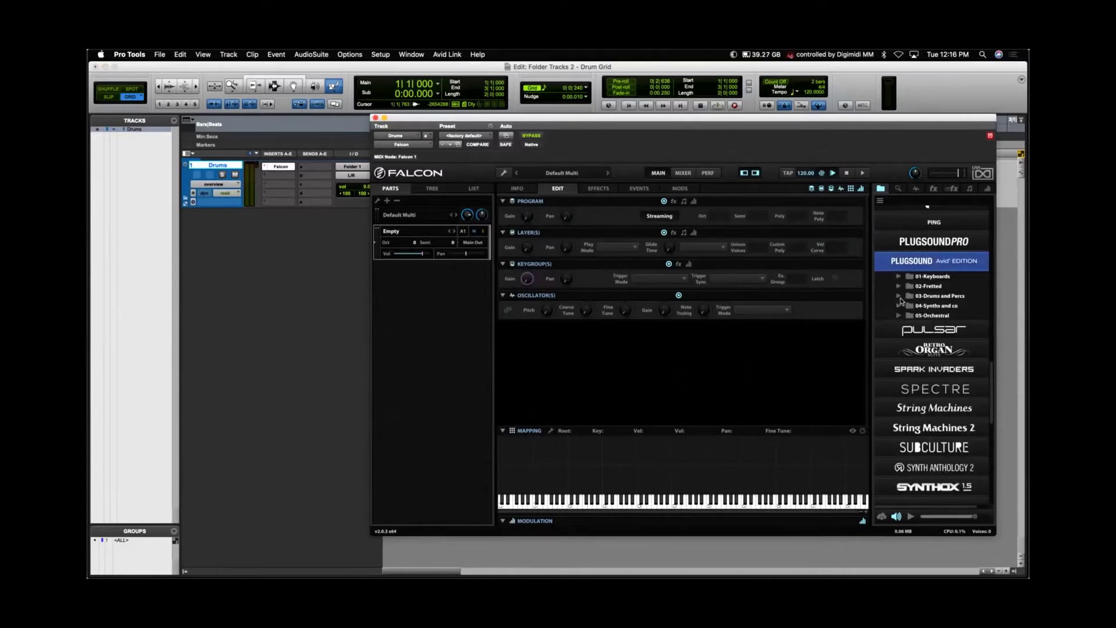
Load CaroLinn Kit from 03-Drums and Percs, 02-Electronic & Machines, Old School Machines, and close the Falcon window.
left_click(900, 296)
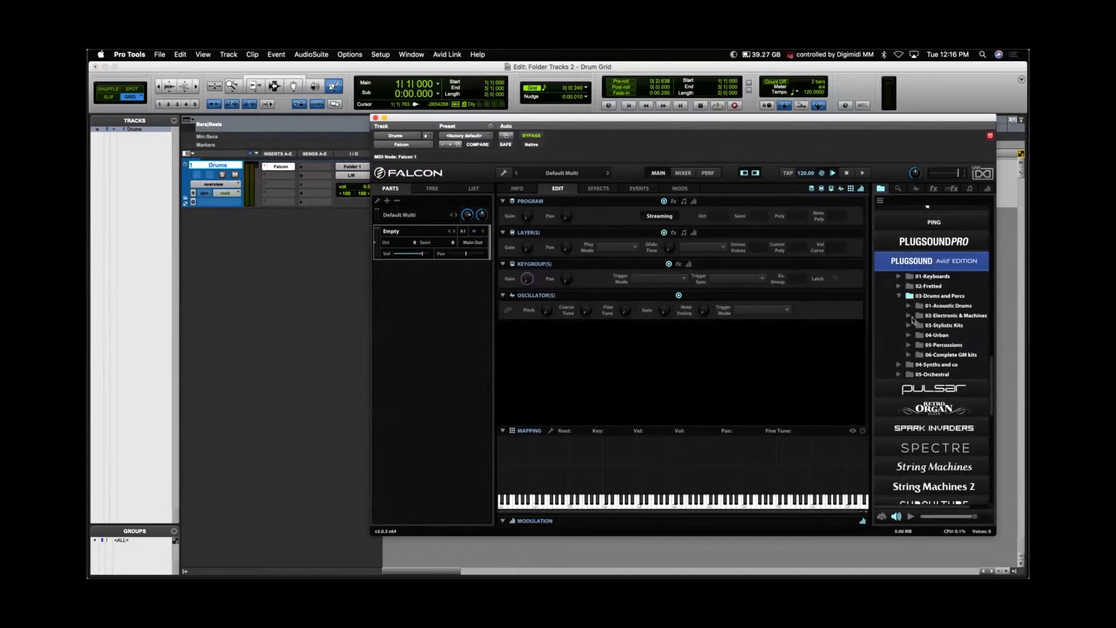
left_click(909, 318)
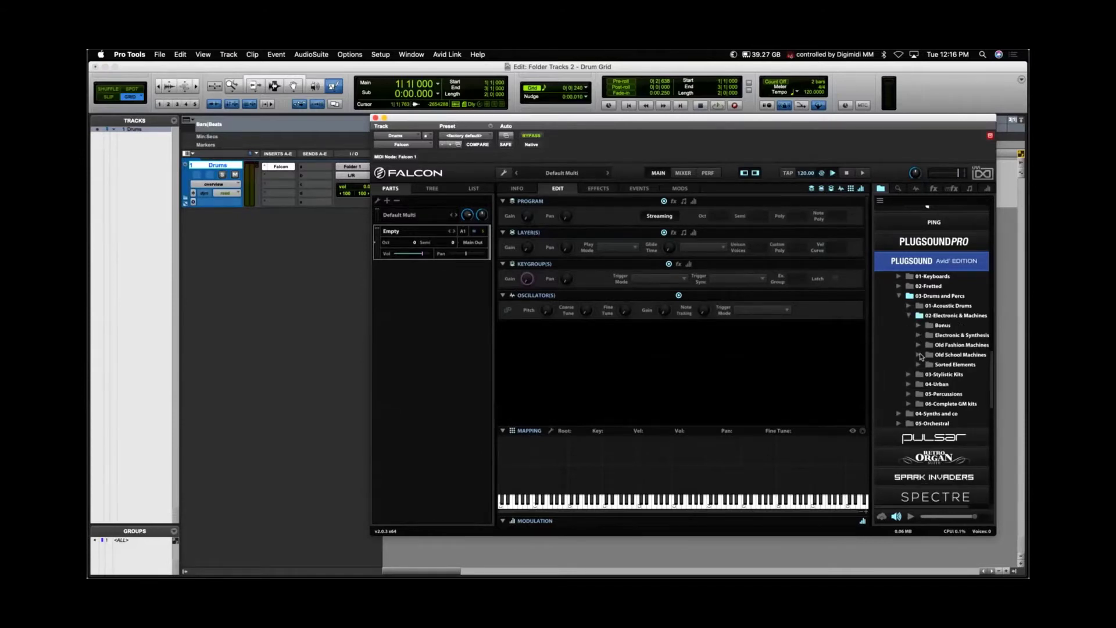
left_click(919, 355)
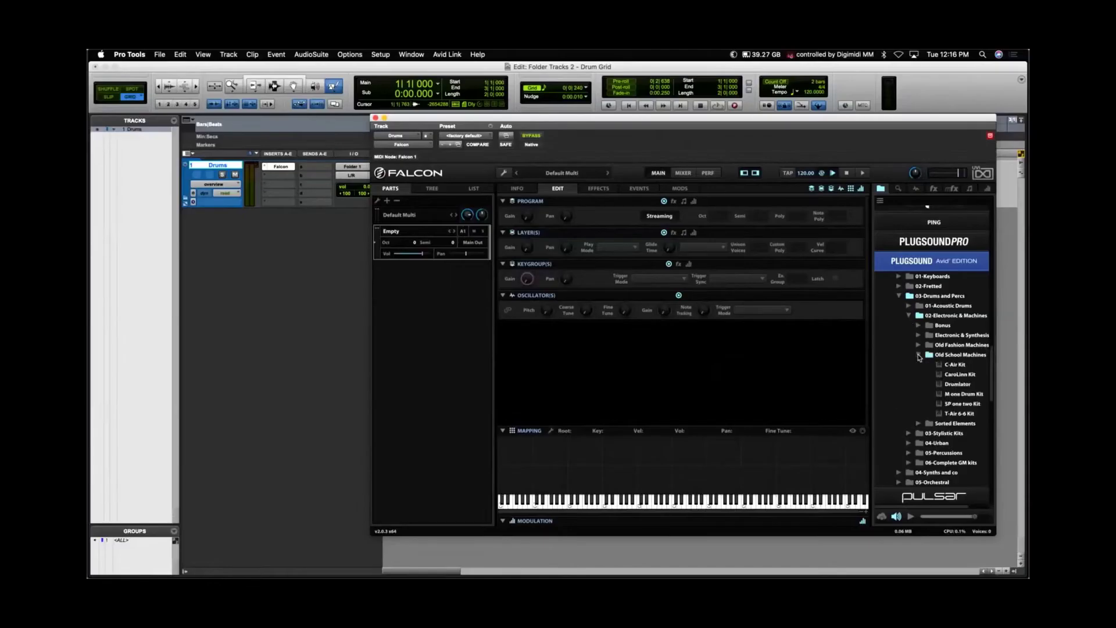
mouse_move(956, 377)
left_mouse_down()
mouse_move(837, 347)
mouse_move(675, 329)
mouse_move(958, 376)
left_mouse_up()
double_click(956, 375)
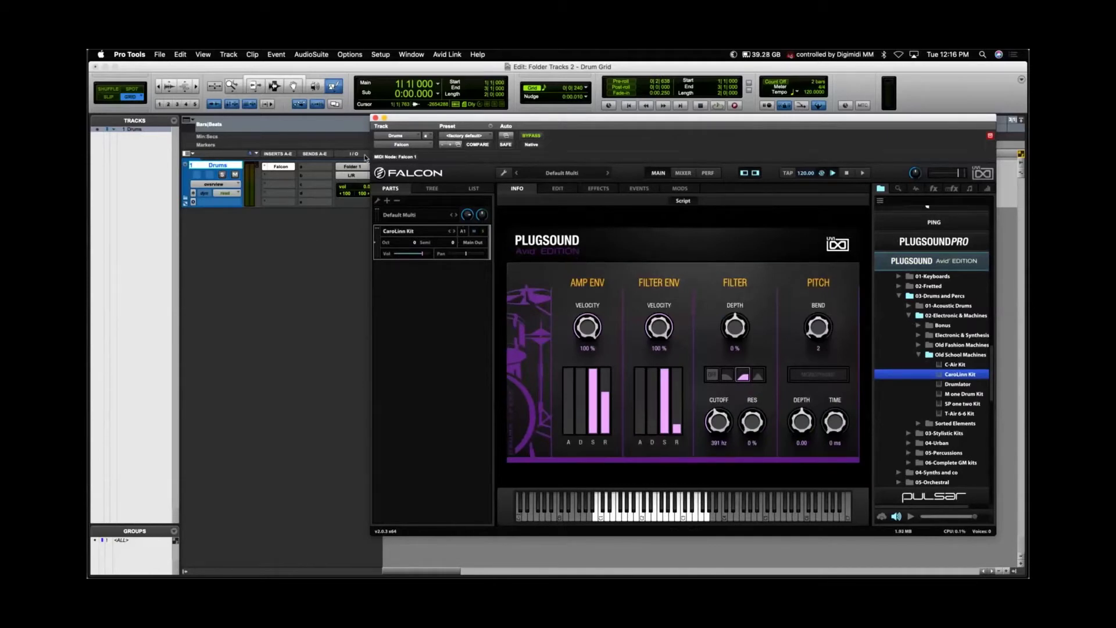
left_click(376, 118)
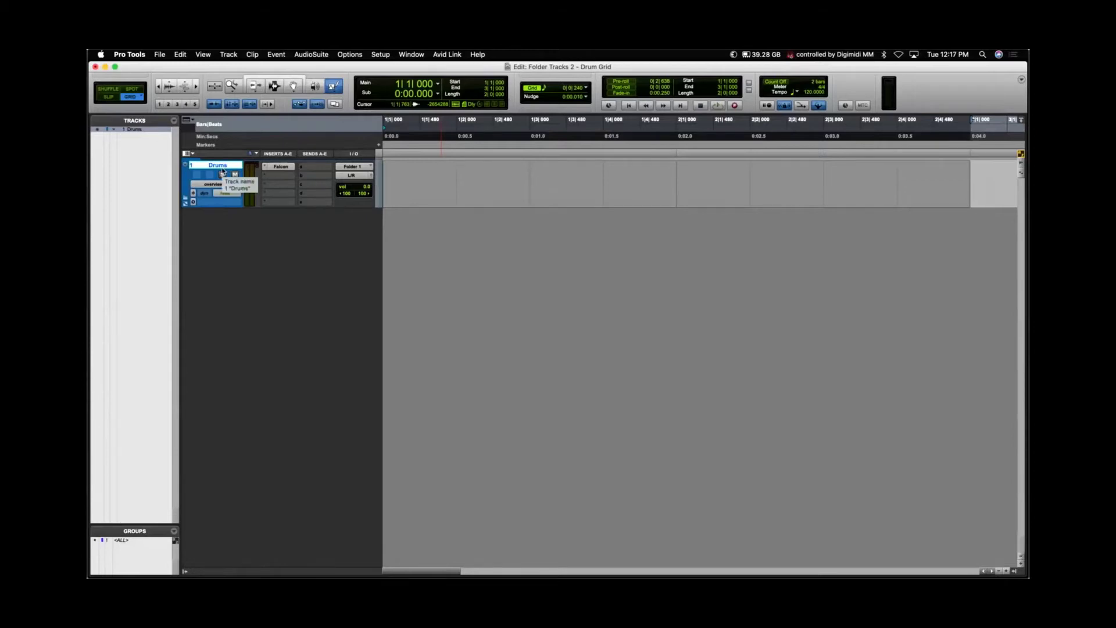
Create four new MIDI tracks inside the Drums folder.
key("super+shift+n")
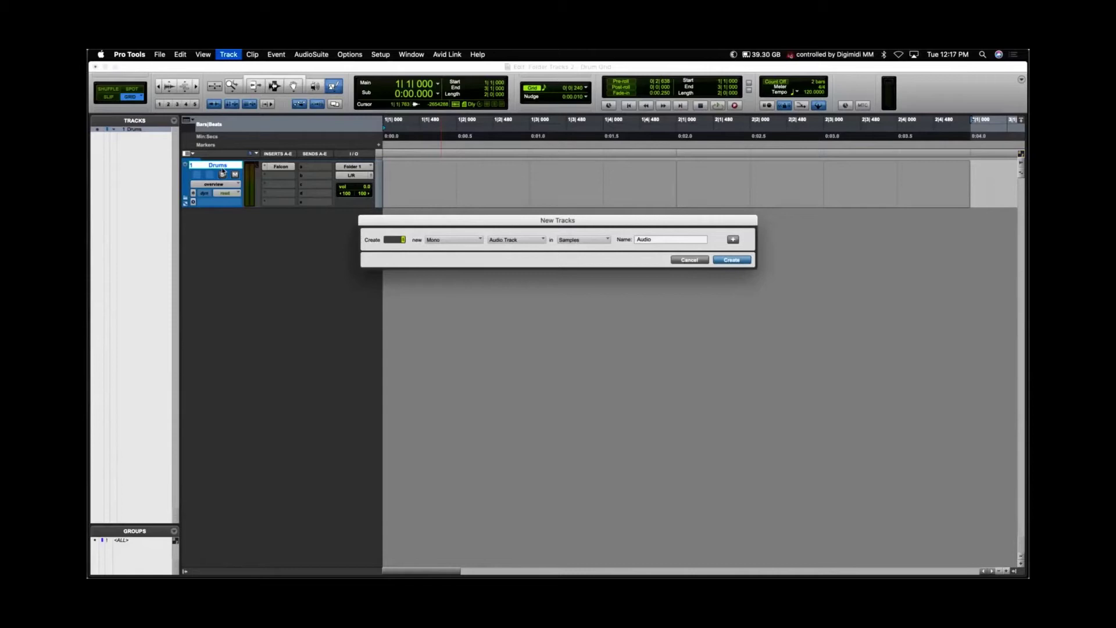
left_click(505, 241)
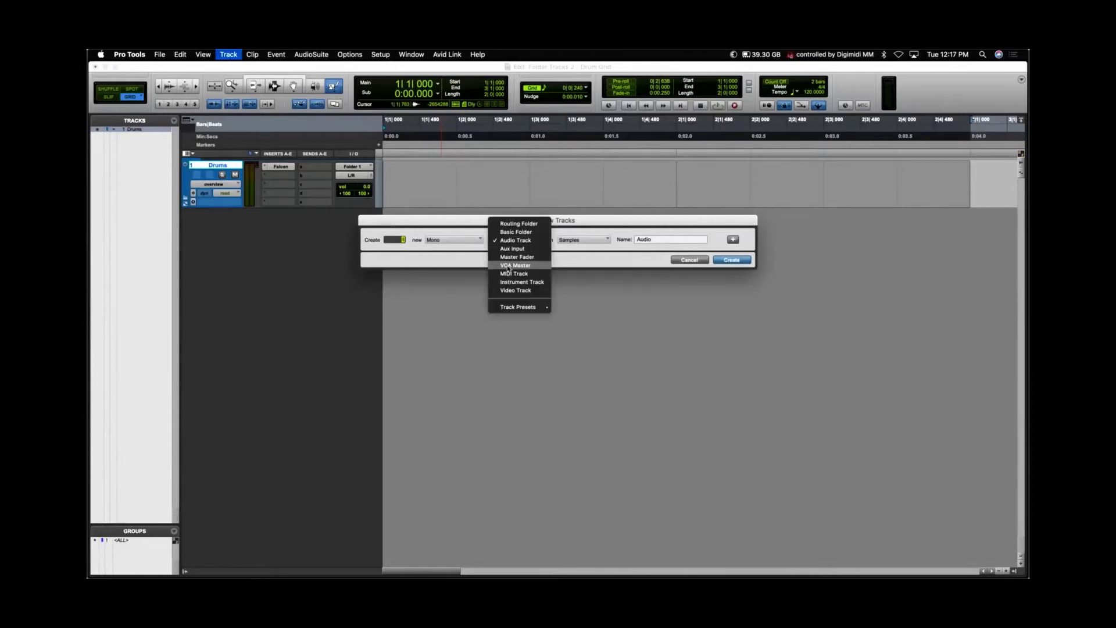
left_click(512, 269)
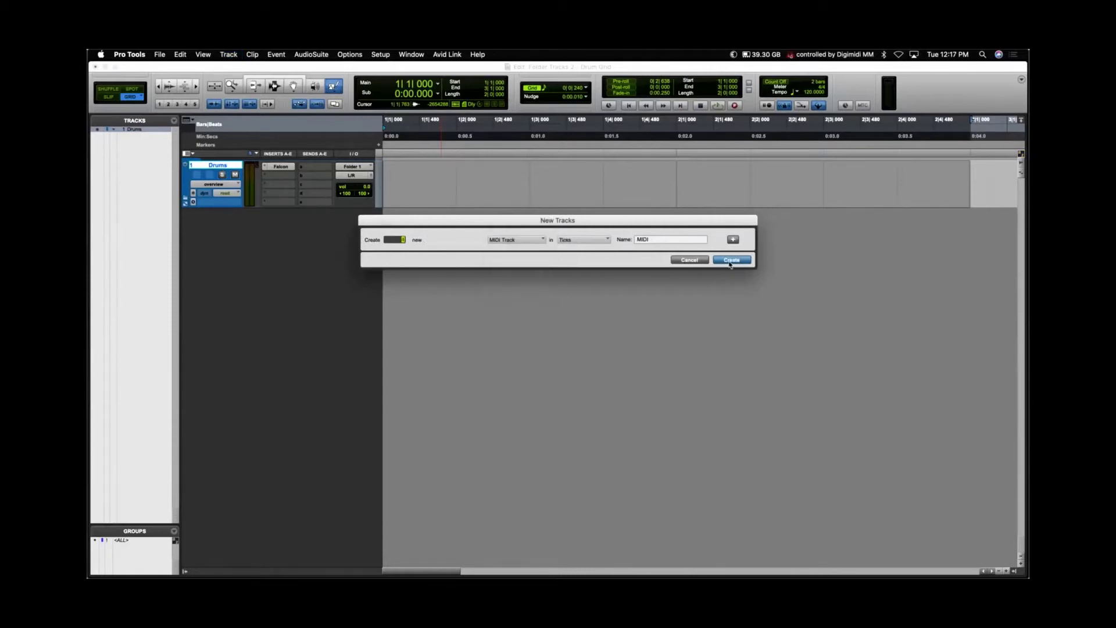
key("Return")
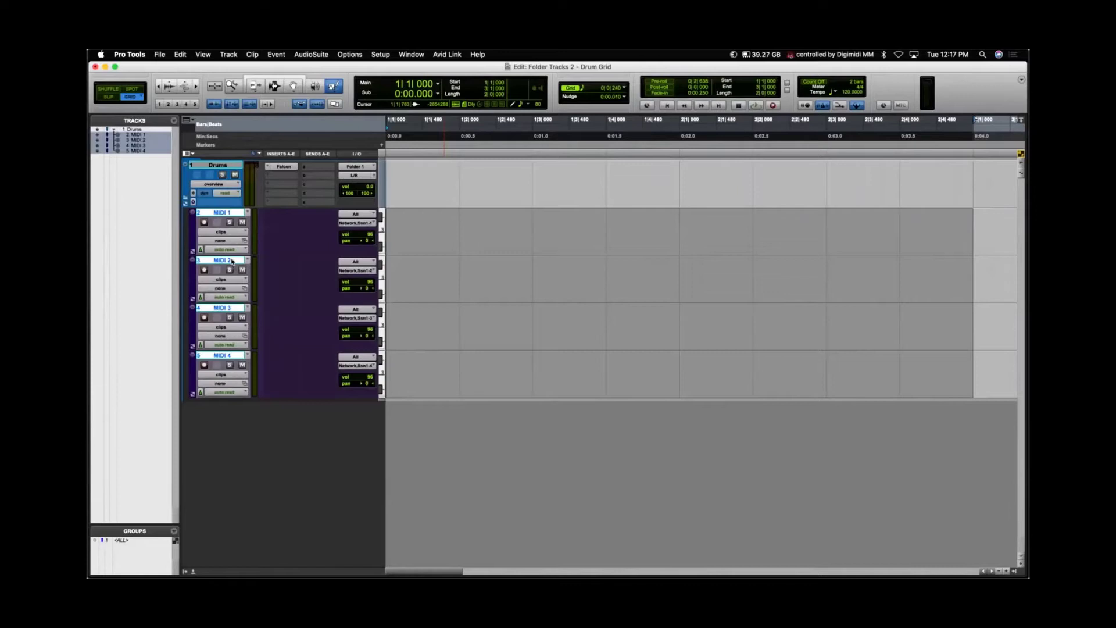
Rename the four MIDI tracks Kick, Snare, Hat and Cowbell in order.
double_click(219, 213)
type("Kick")
key("super+Right")
type("Snare")
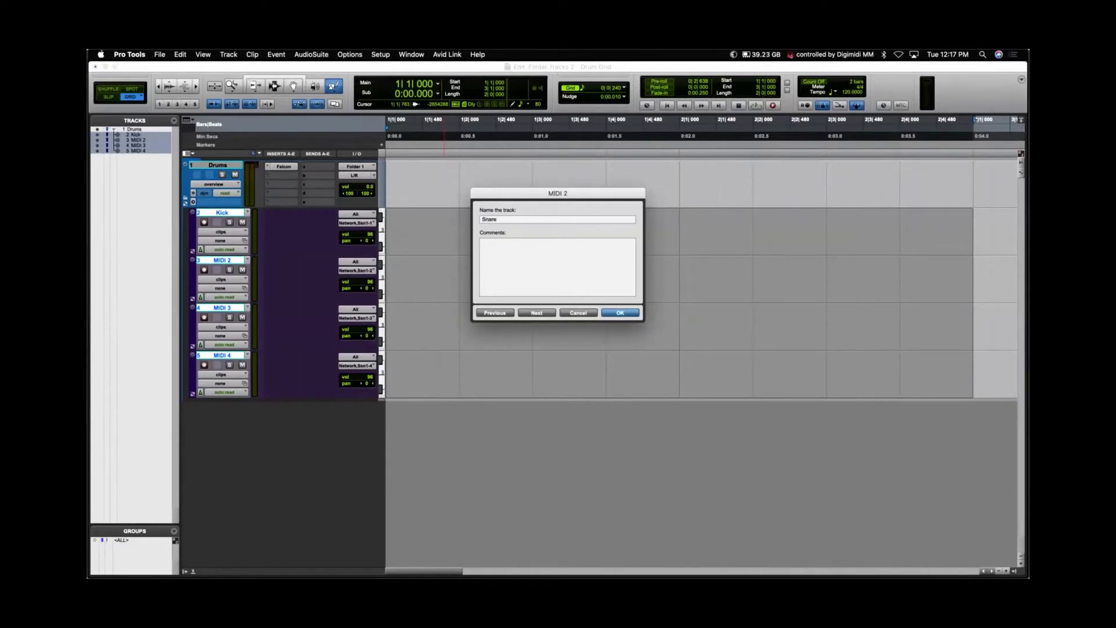
key("super+Right")
type("Hat")
key("super+Right")
type("Cowbell")
key("Return")
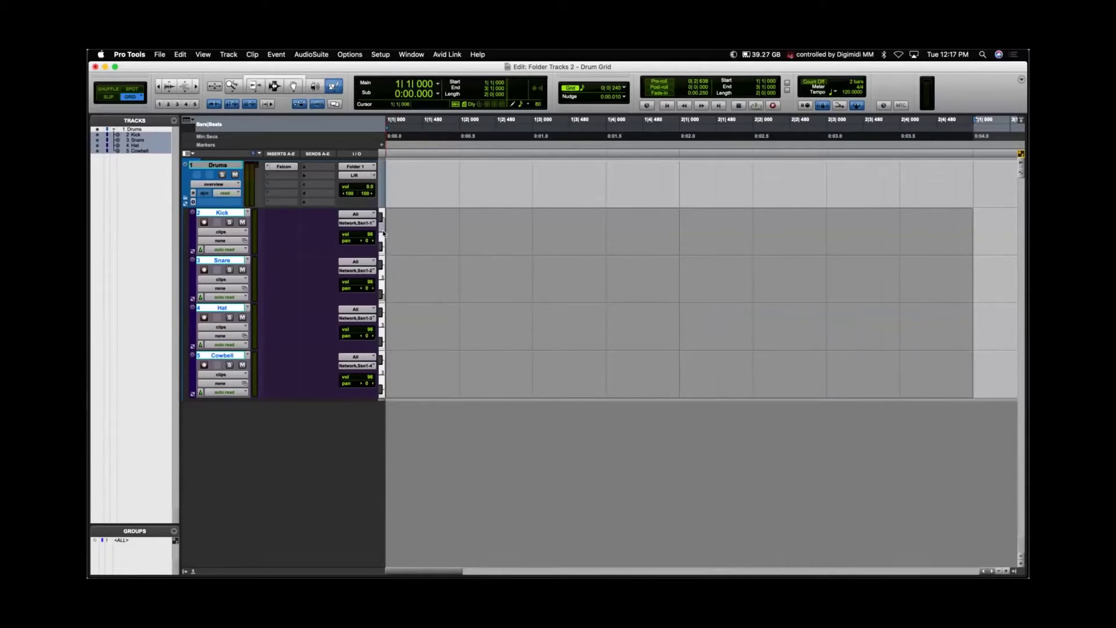
Set the Kick track's height to single note C1 and the Snare track's to single note D1.
left_click(384, 233)
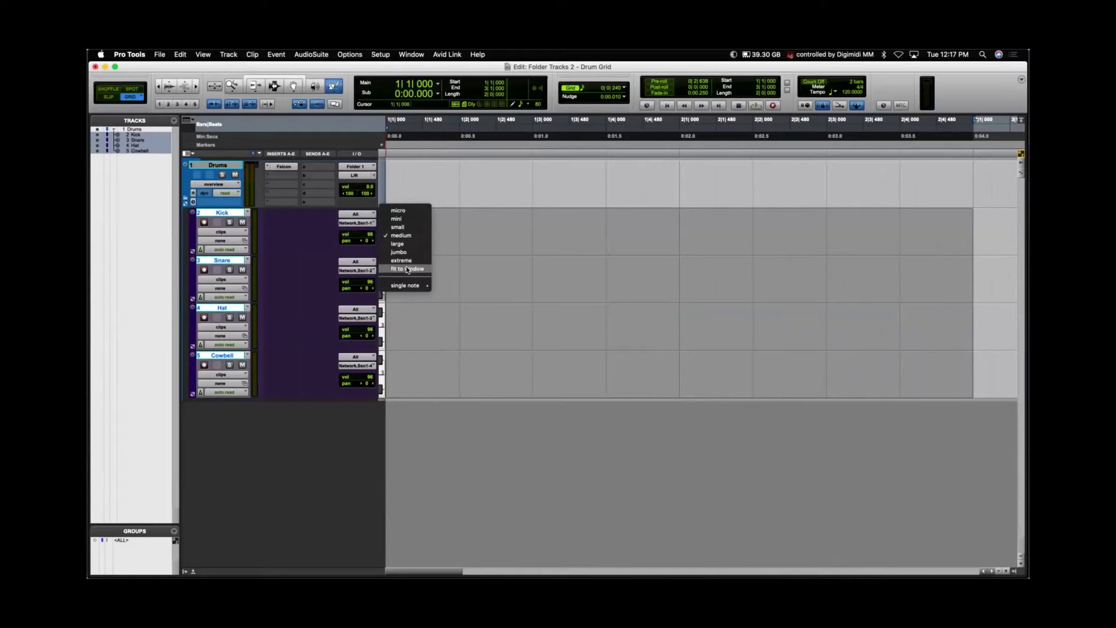
mouse_move(408, 286)
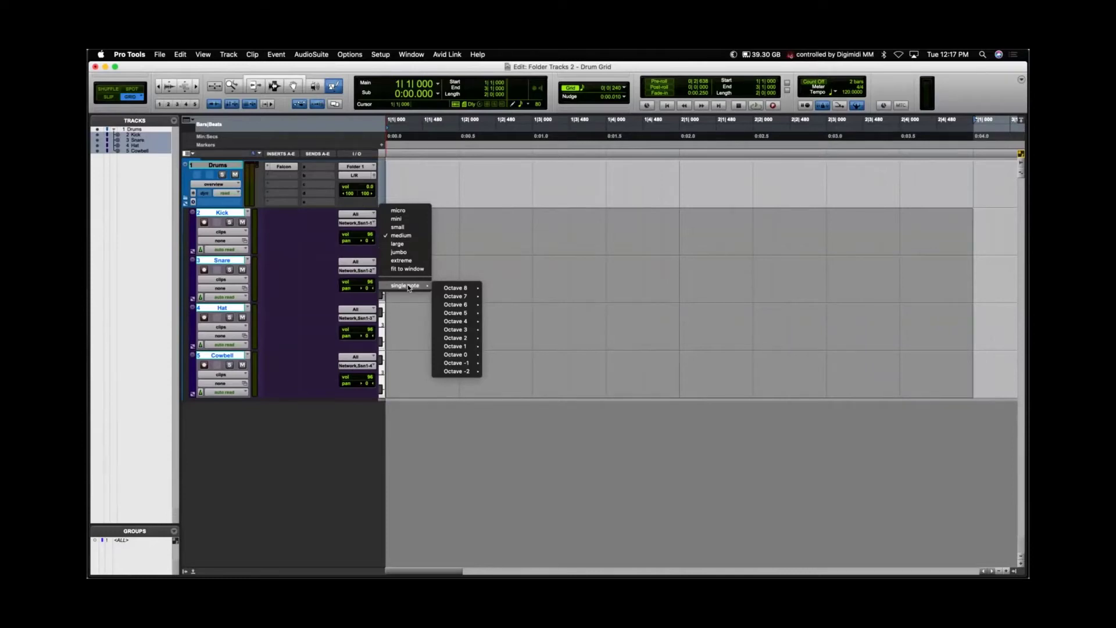
mouse_move(466, 347)
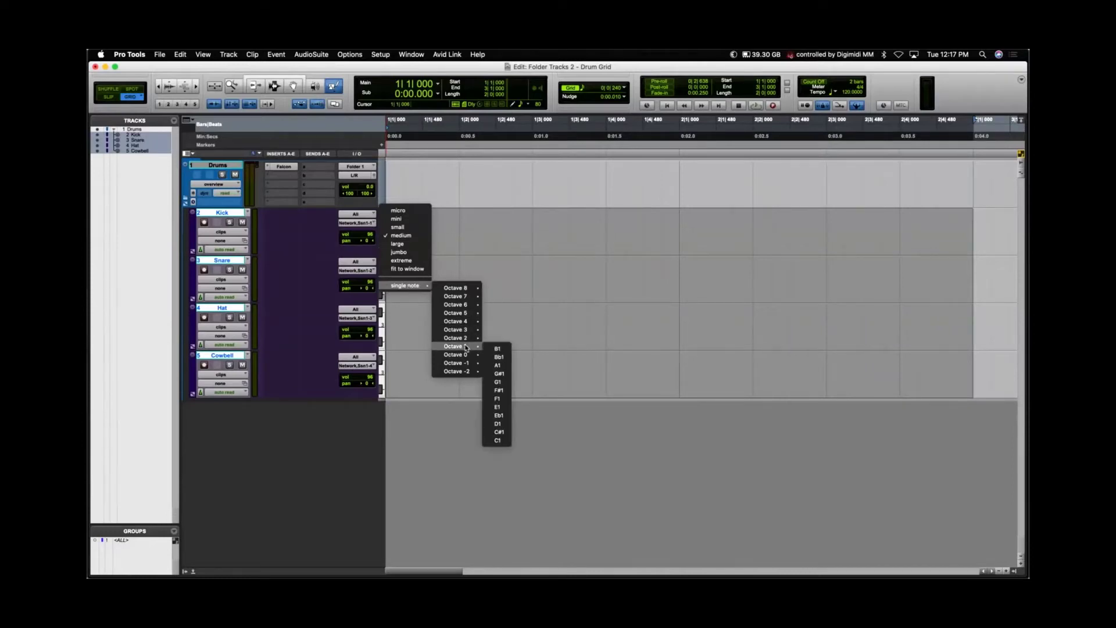
left_click(499, 441)
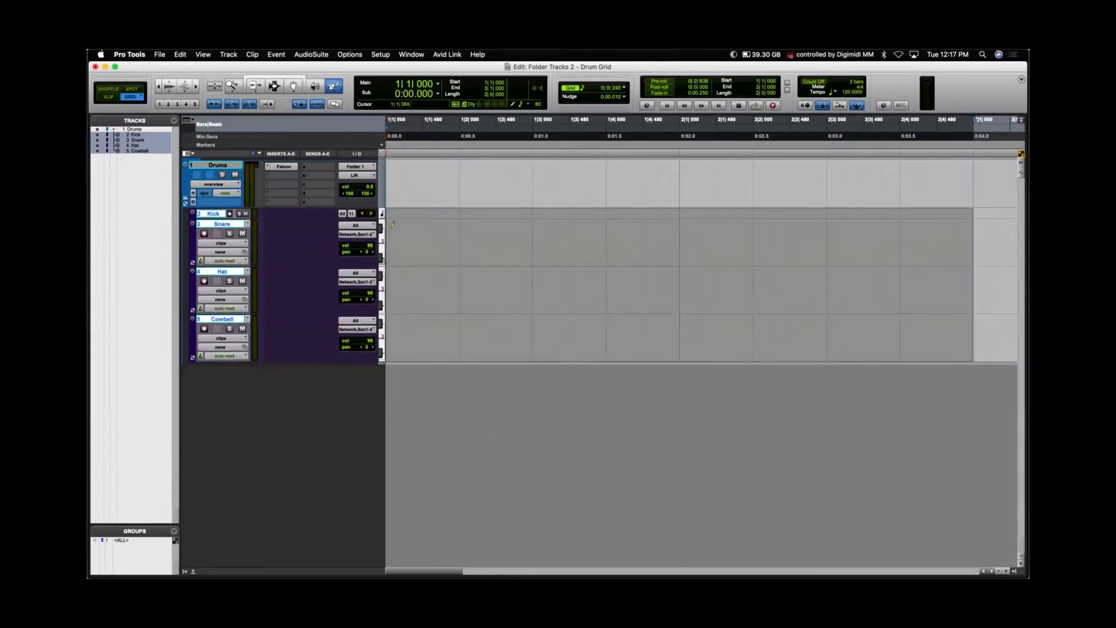
left_click(383, 242)
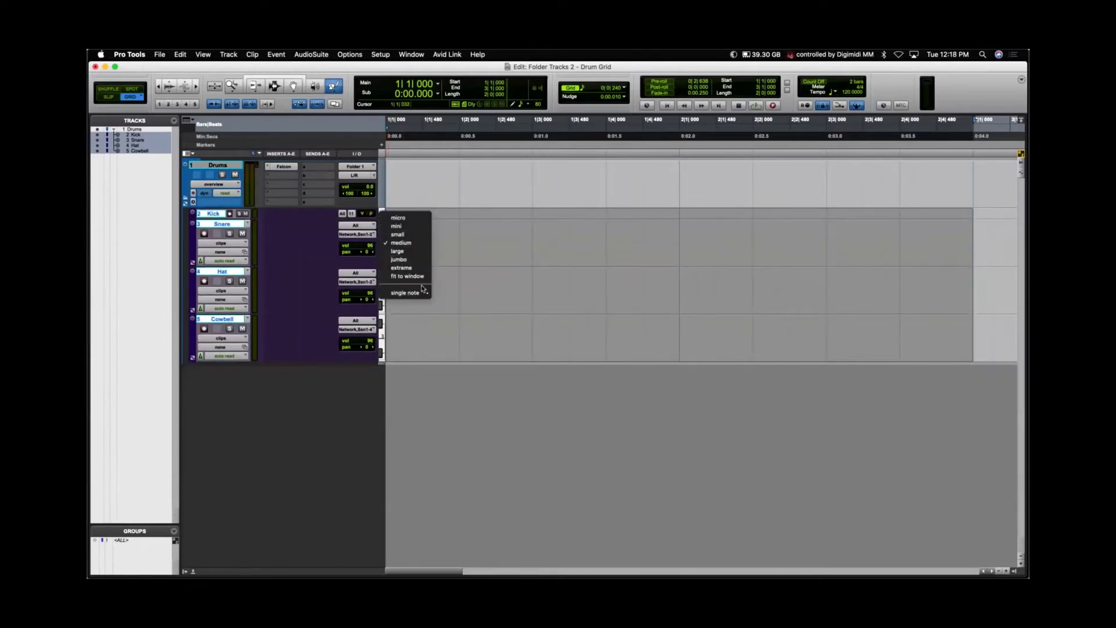
mouse_move(461, 356)
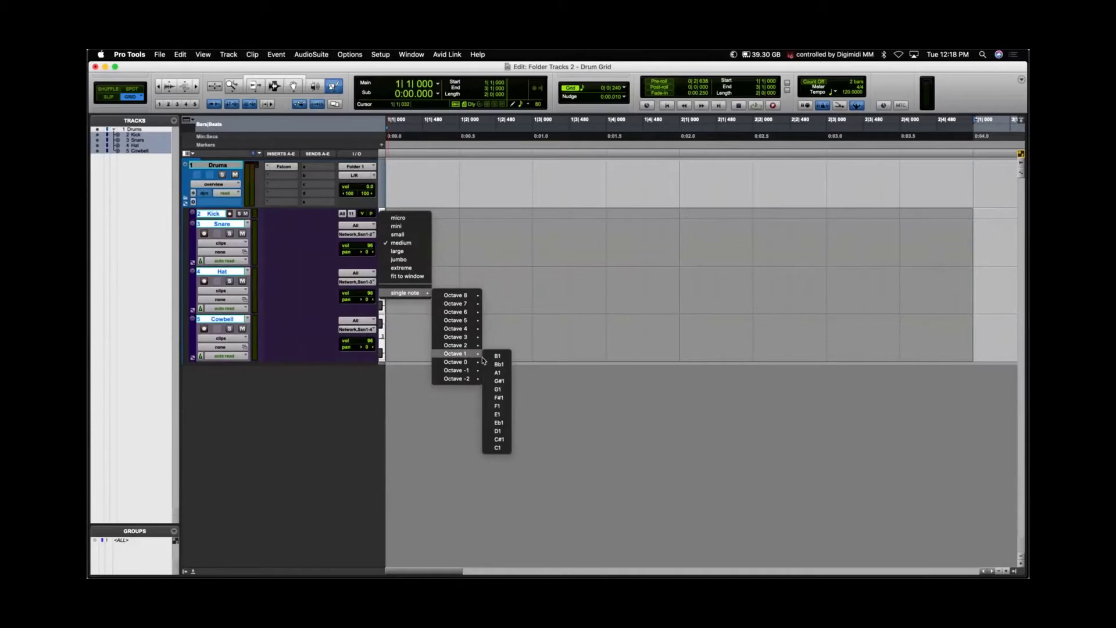
left_click(498, 432)
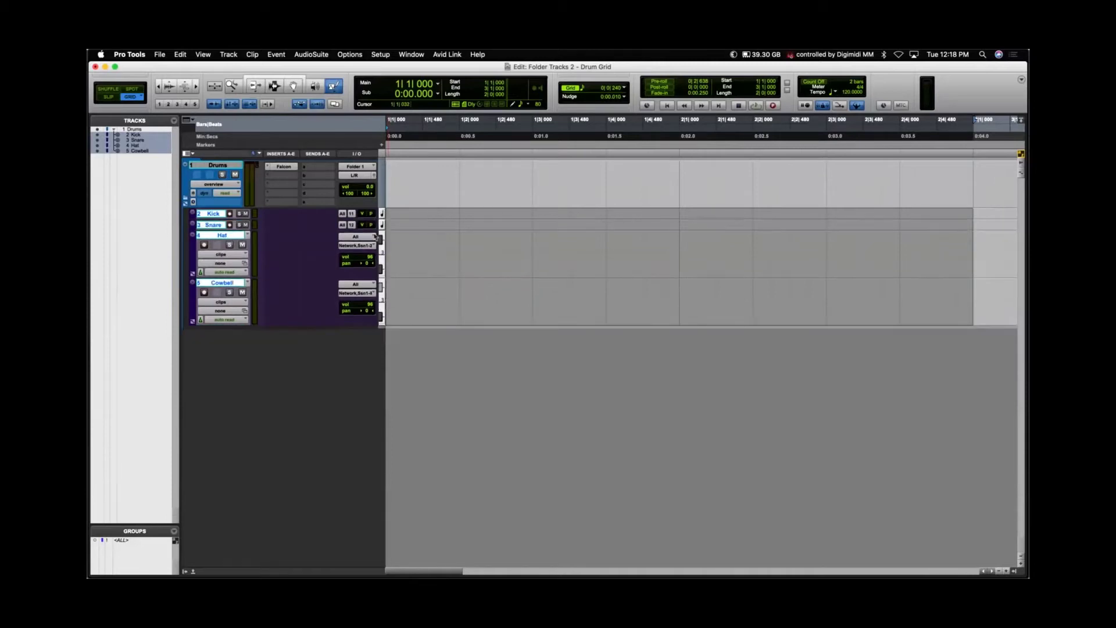
Set the Hat track's height to single note F#1 and switch the Cowbell track to a single-note height as well.
left_click(382, 253)
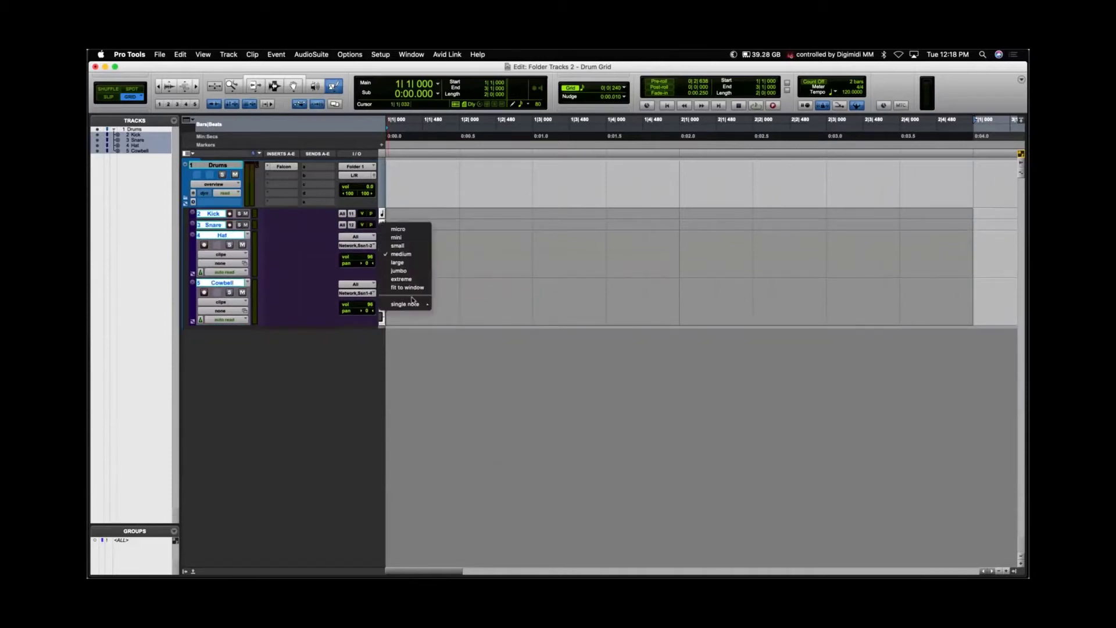
mouse_move(414, 303)
mouse_move(459, 364)
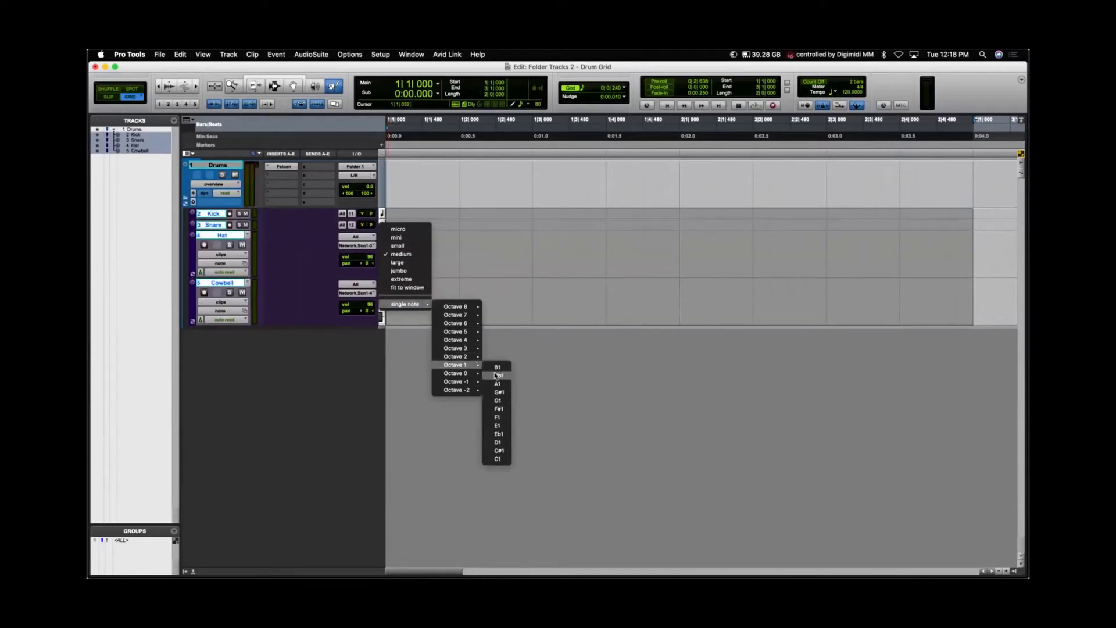
left_click(498, 409)
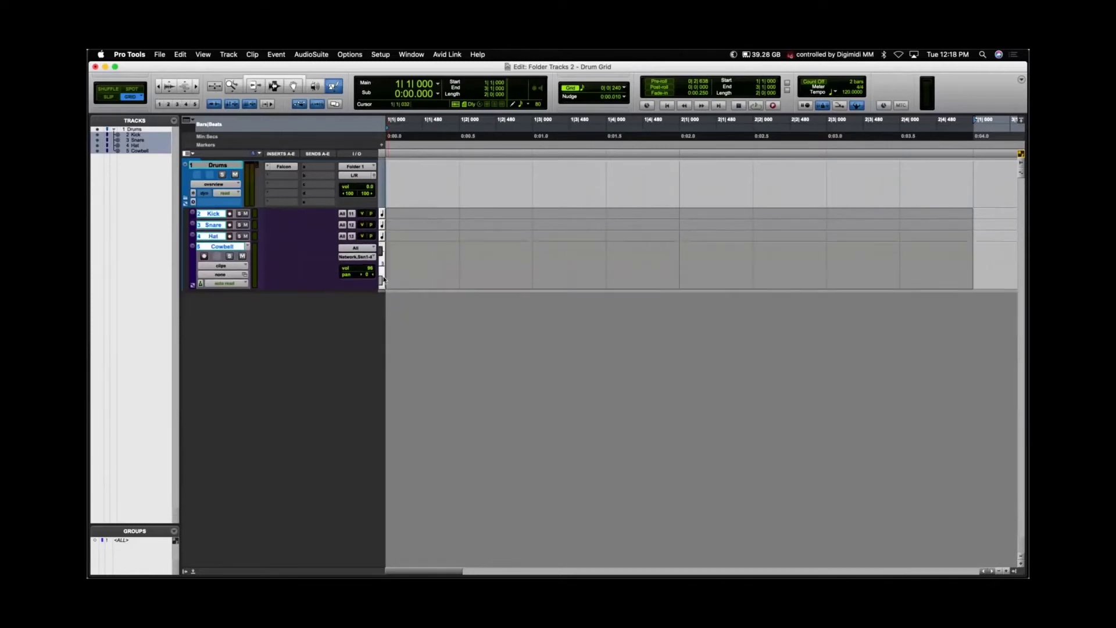
left_click(383, 271)
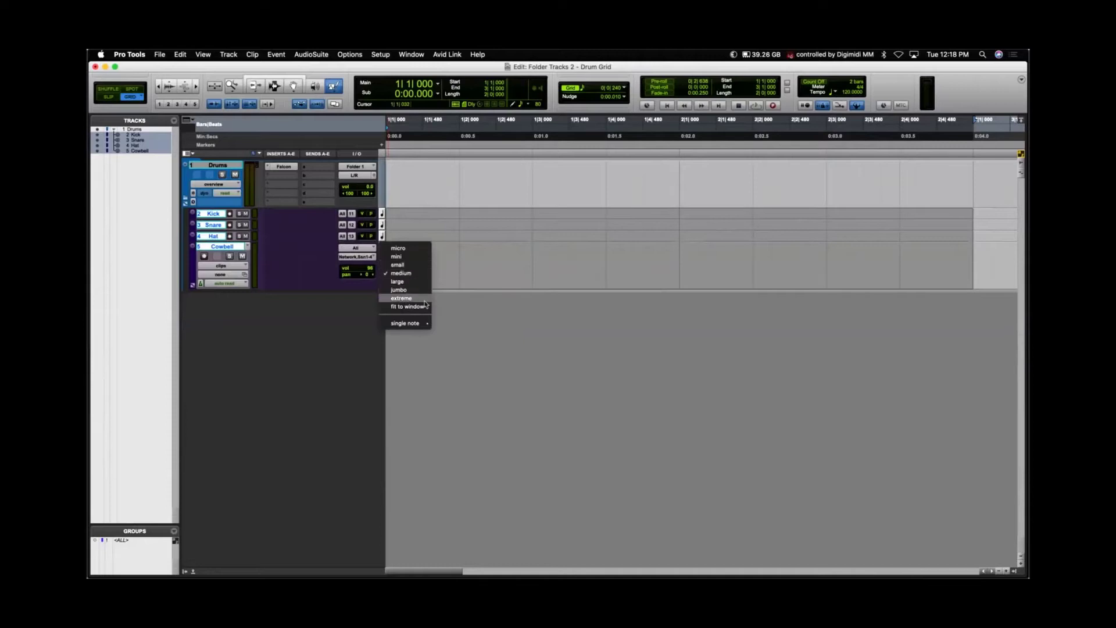
mouse_move(416, 323)
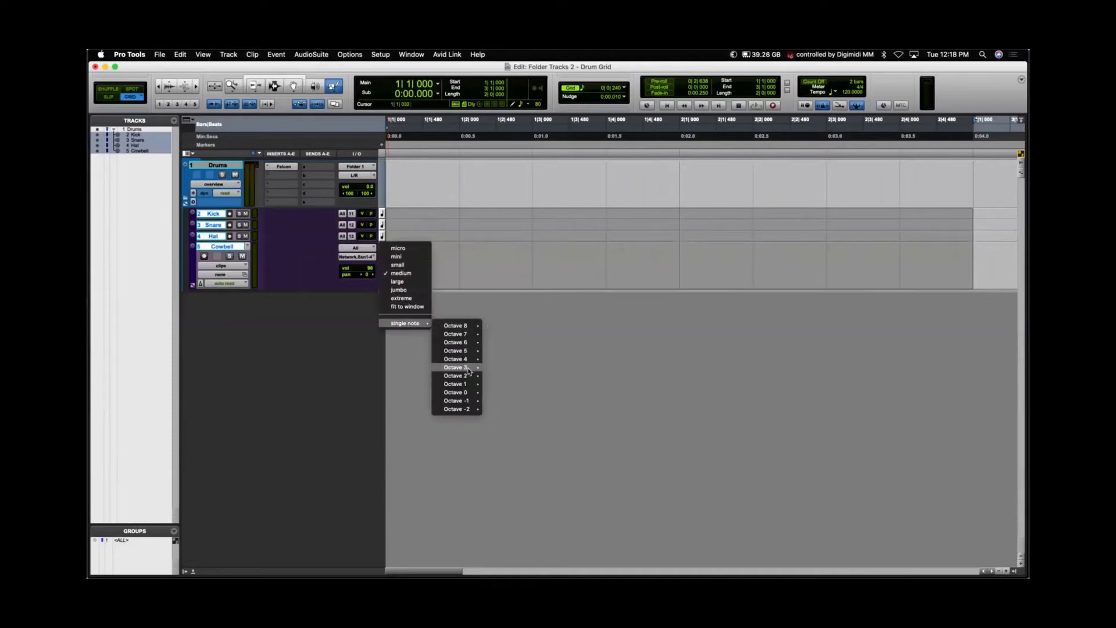
mouse_move(468, 367)
left_click(498, 453)
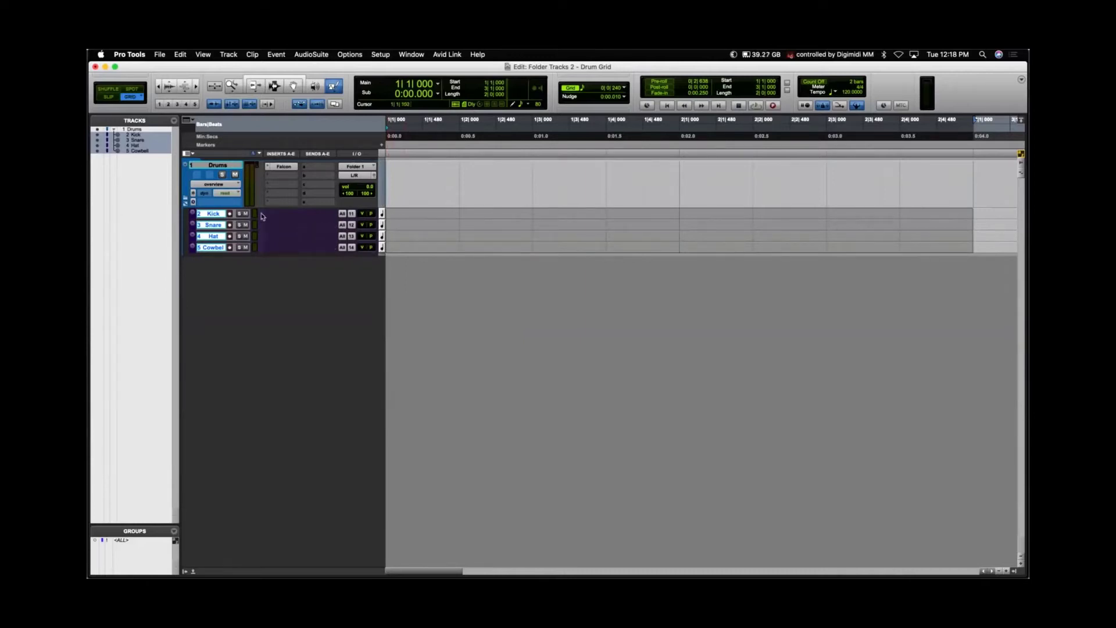
Route the MIDI output of the four selected tracks to Drums - Falcon 1, channel-1.
left_click(351, 217)
mouse_move(383, 198)
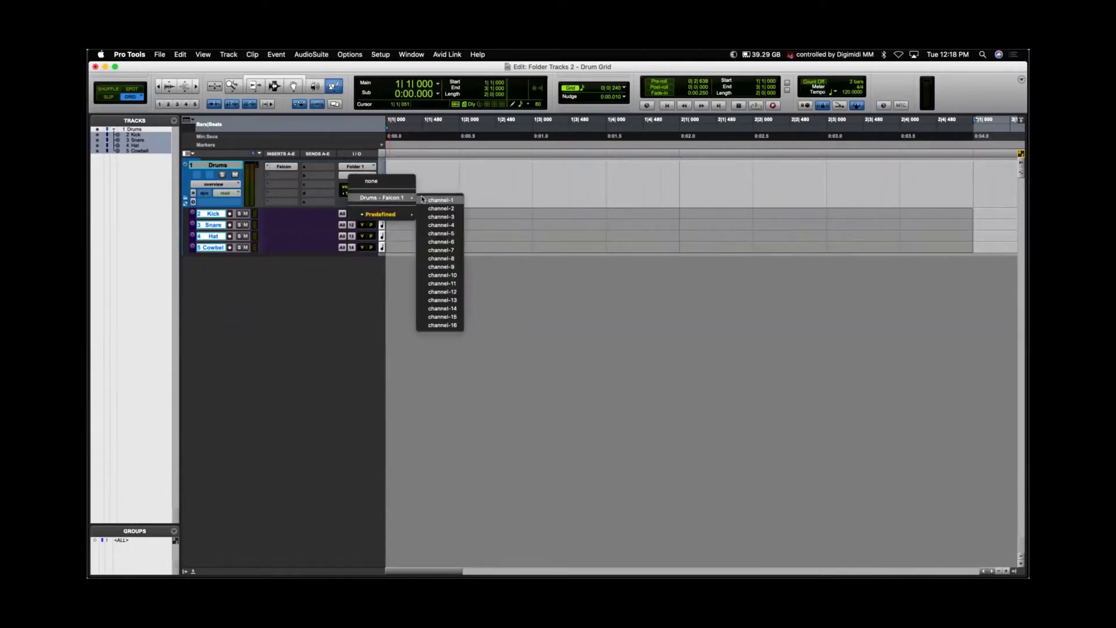
left_click(440, 200)
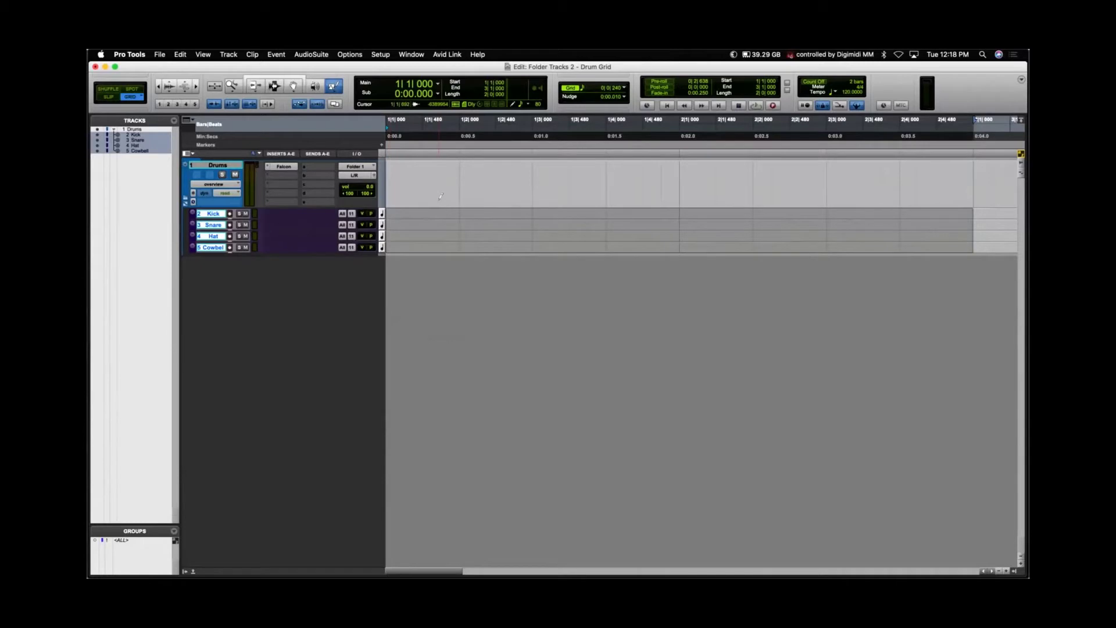
Record-enable the Kick track and draw a kick note on every beat of bars 1 and 2 with the Smart Tool.
left_click(230, 216)
left_click(295, 78)
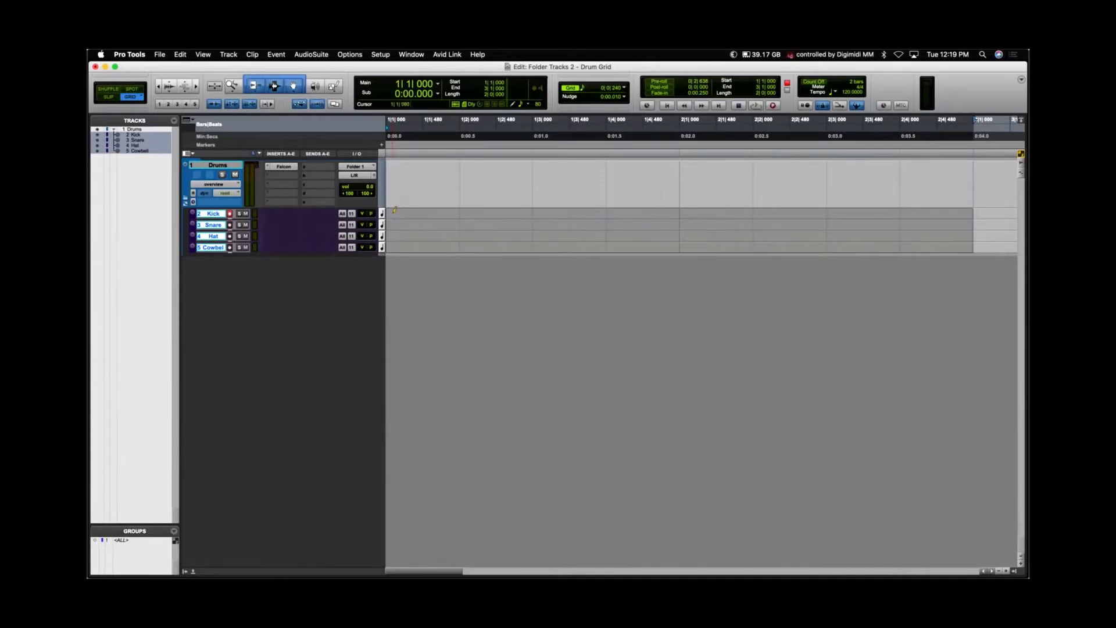
left_click(394, 210)
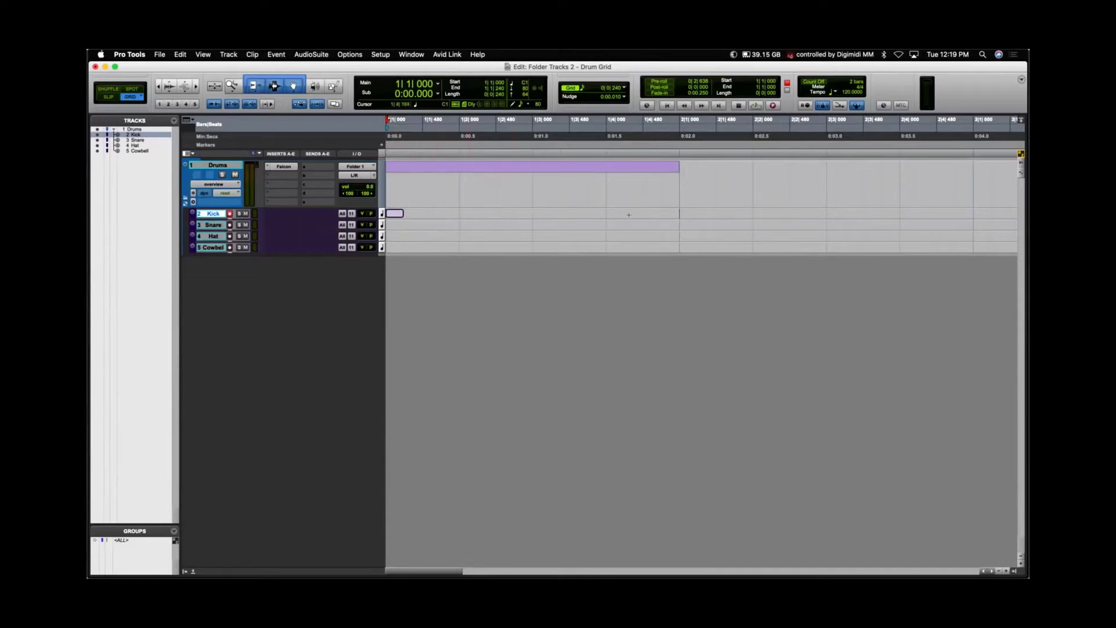
left_click(469, 214)
left_click(539, 212)
left_click(539, 212)
left_click(614, 214)
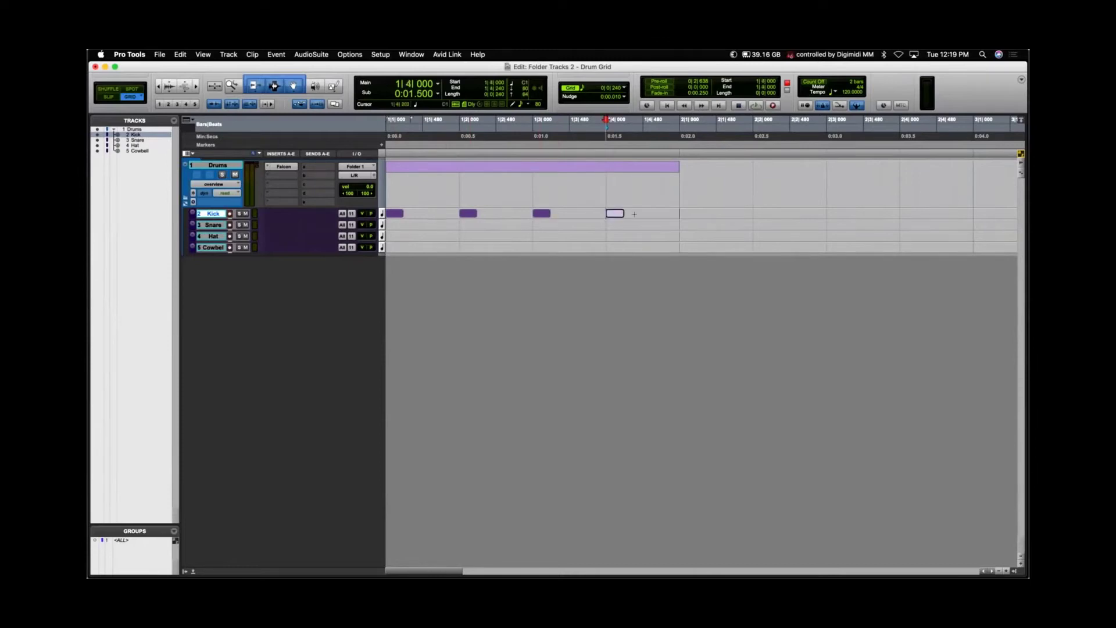
left_click(690, 214)
left_click(762, 213)
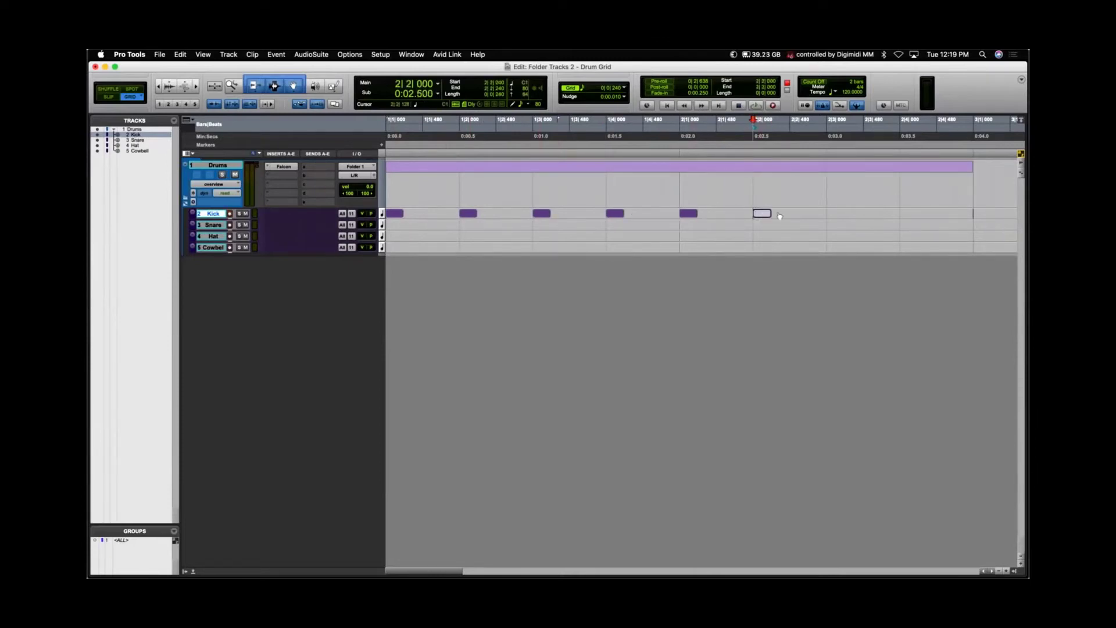
left_click(838, 214)
left_click(908, 214)
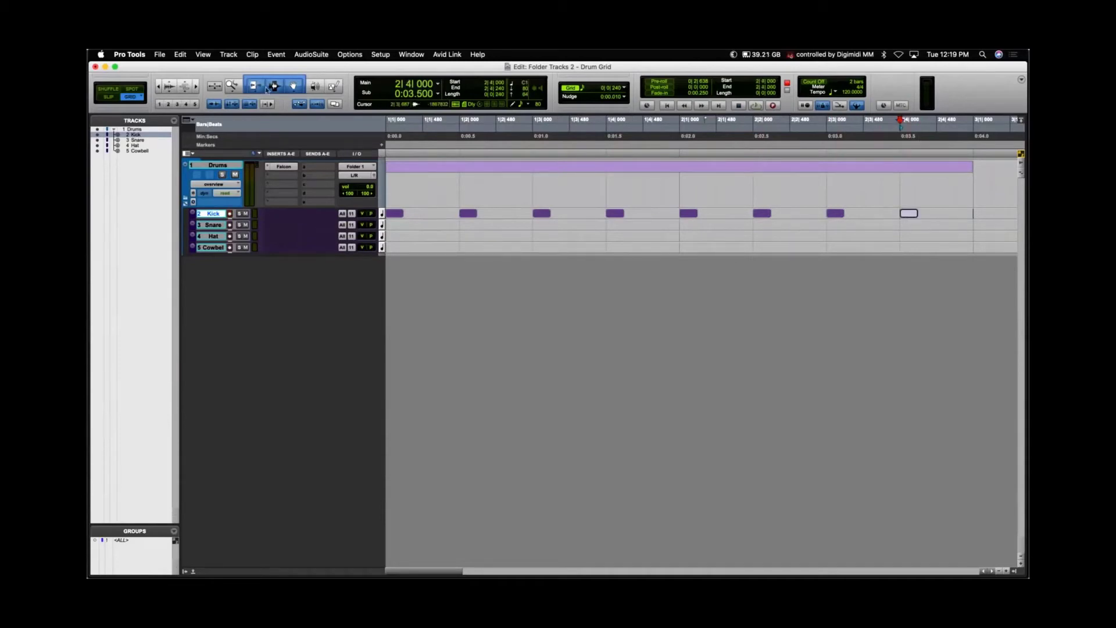
Select bars 1 and 2 on the timeline and play back the kick pattern.
left_click(388, 120)
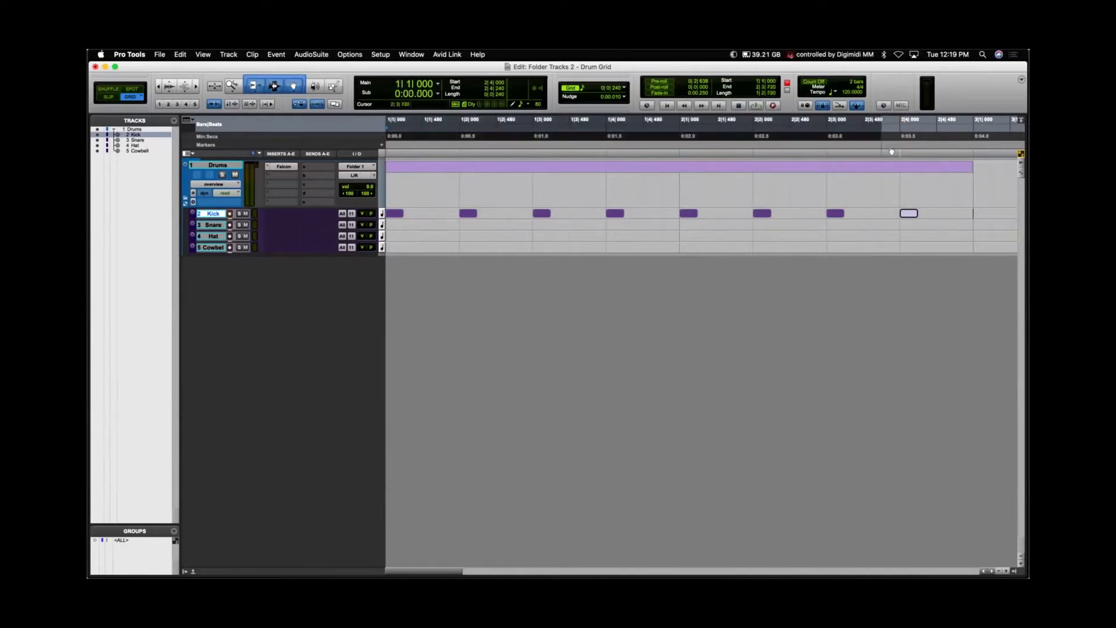
left_click_drag(961, 151, 969, 149)
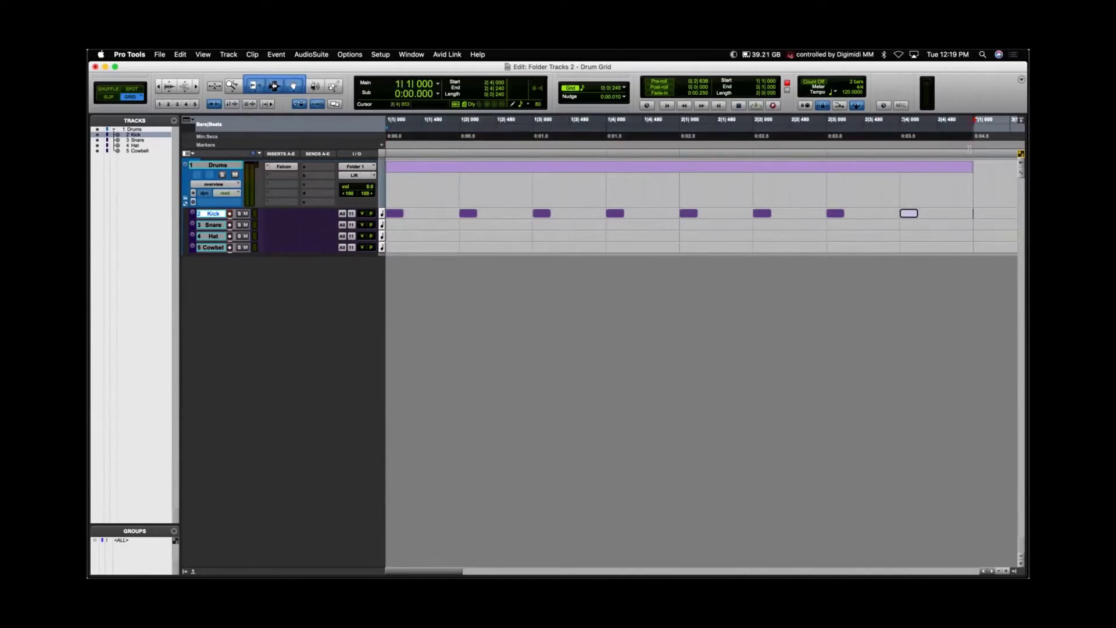
key("space")
Draw Snare notes on beats 2 and 4 of bar 1 and beat 2 of bar 2, plus a sixteenth-note roll across bar 2's beat 4.
left_click(469, 224)
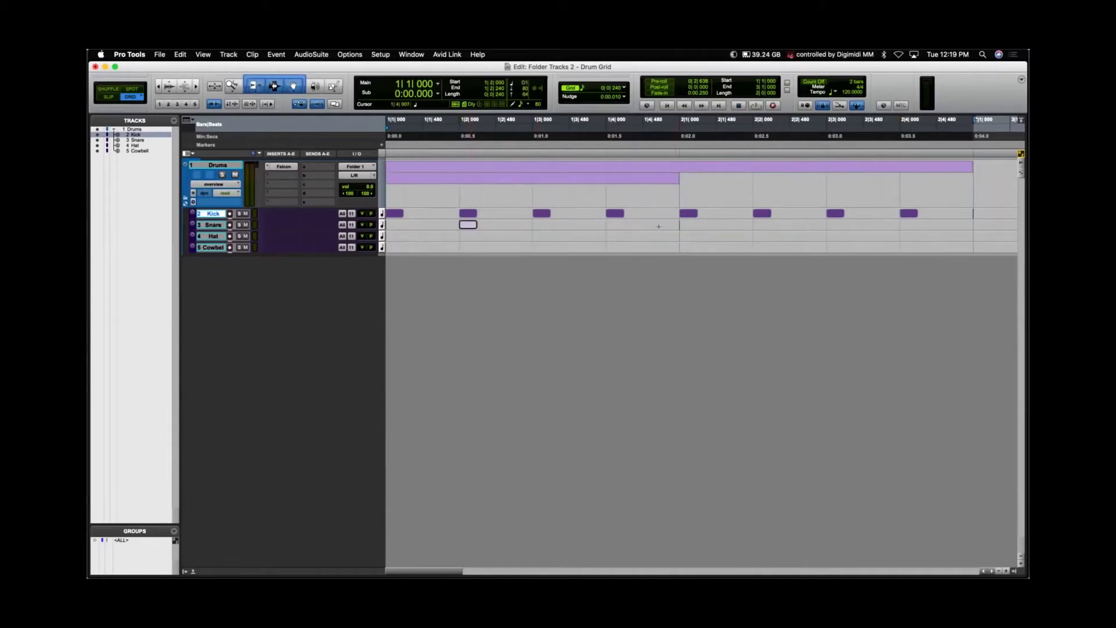
left_click(609, 227)
left_click(763, 225)
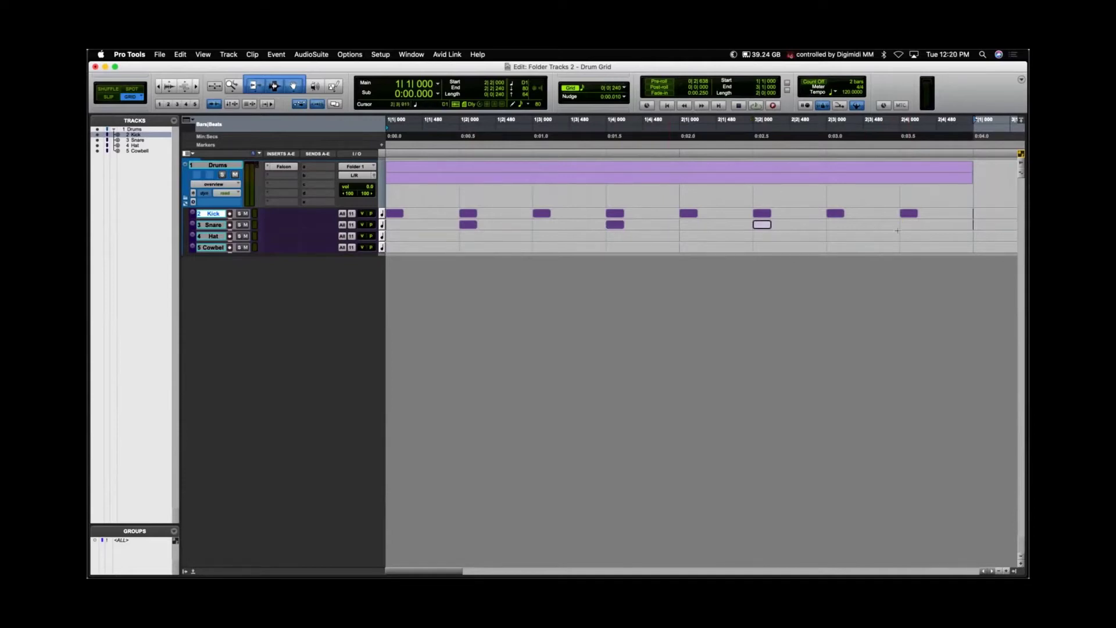
left_click(904, 224)
left_click_drag(905, 224, 969, 223)
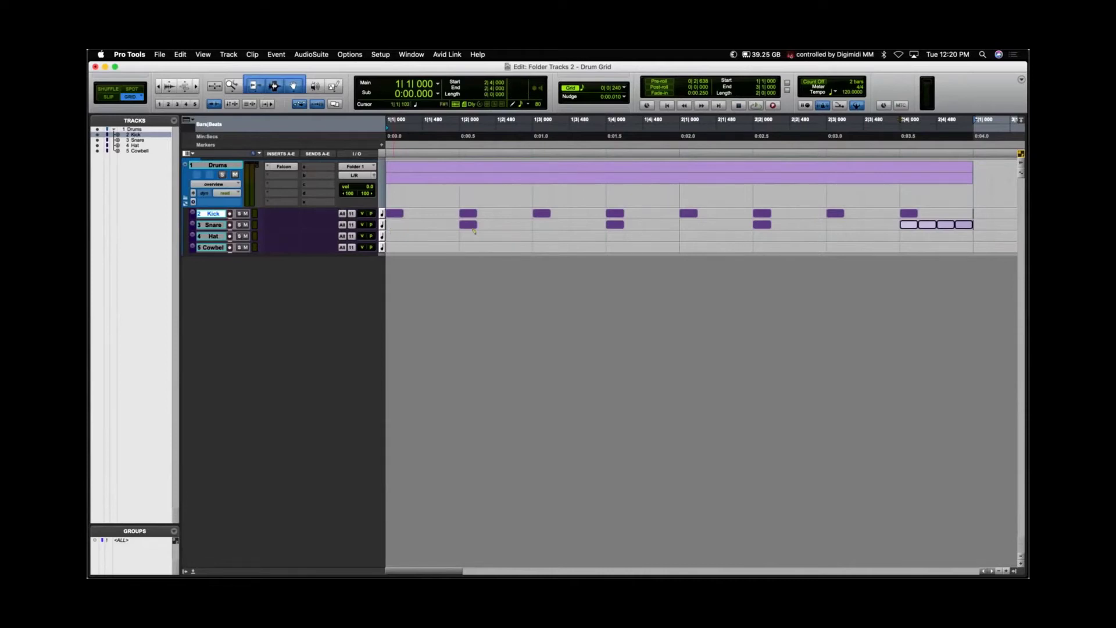
Fill the Hat track with continuous sixteenth notes across bars 1 and 2 and play back the beat.
left_click(397, 235)
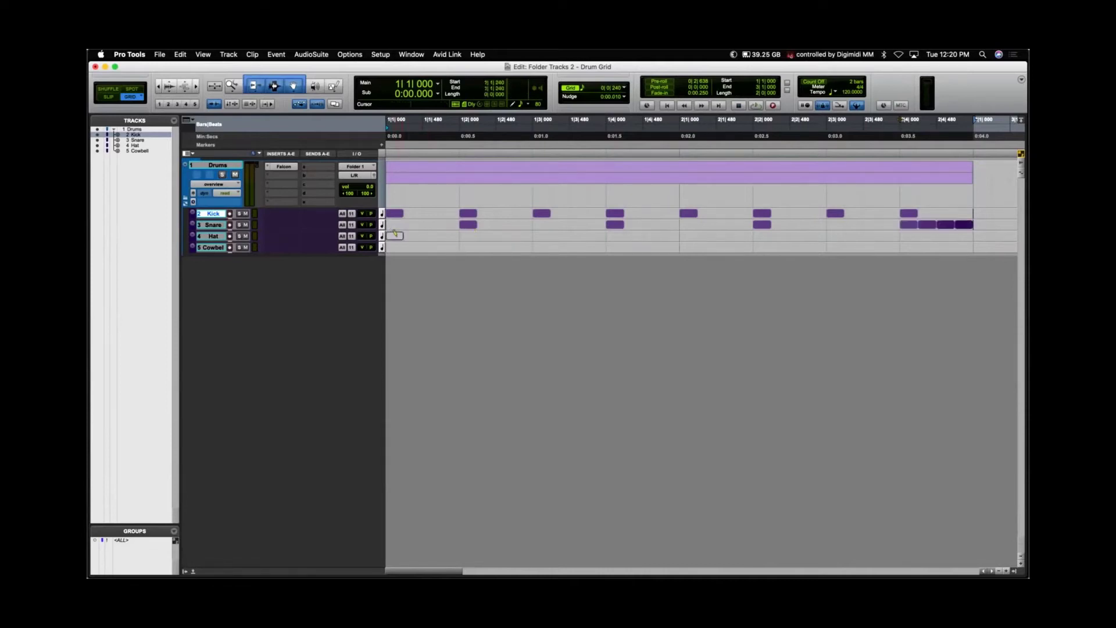
left_click_drag(408, 234, 967, 247)
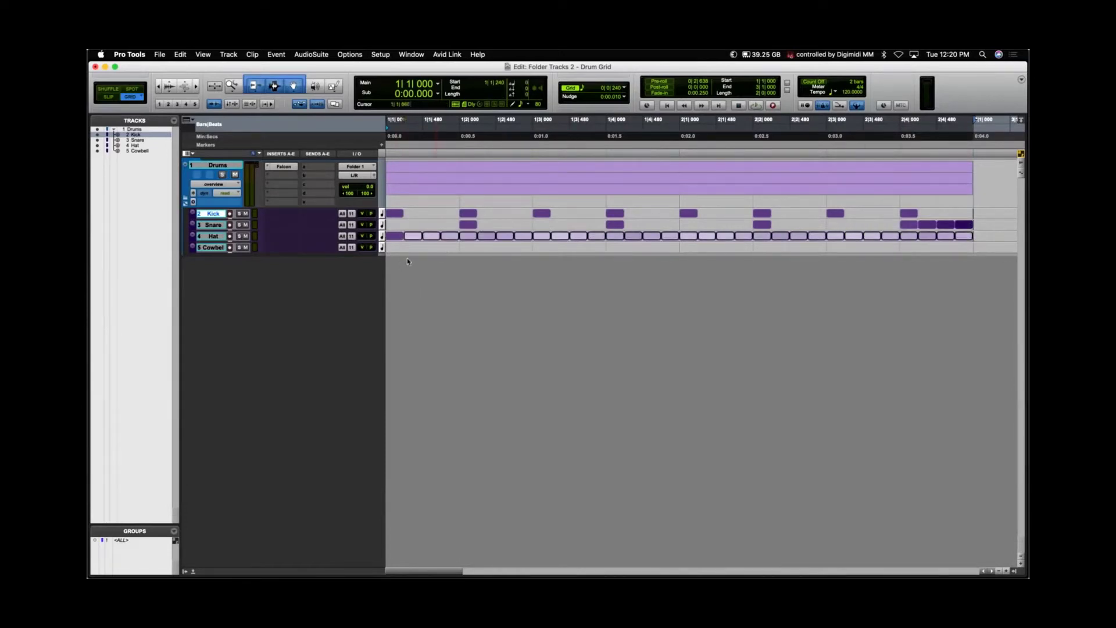
key("space")
key("space")
Show the automation lanes for all tracks, lower the velocity of all Hat notes together, and play back the result.
left_click(193, 216)
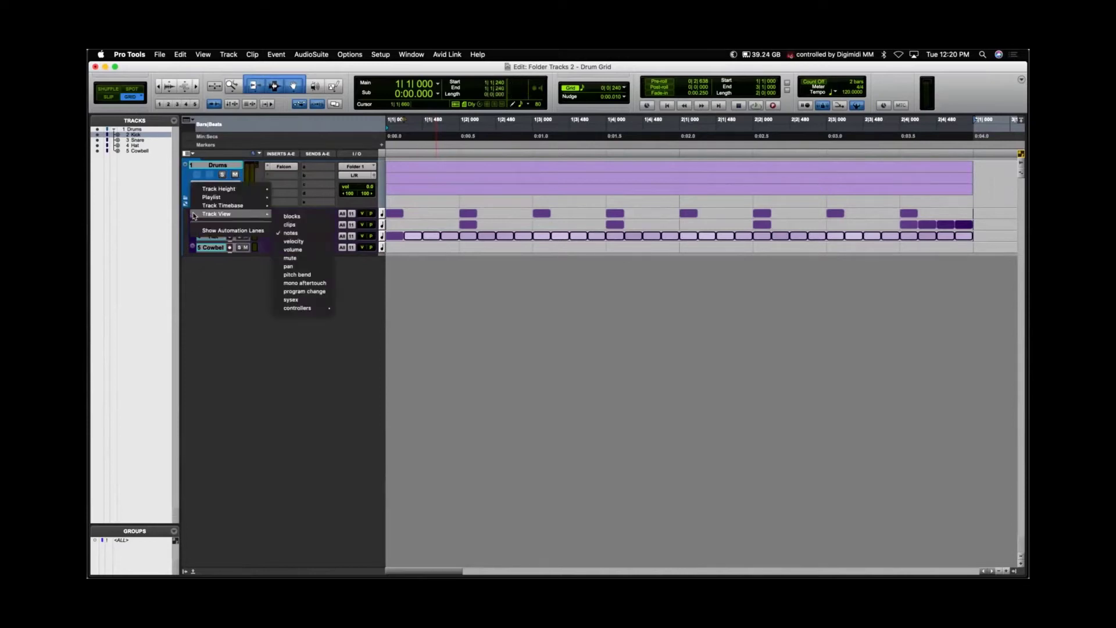
left_click(230, 231)
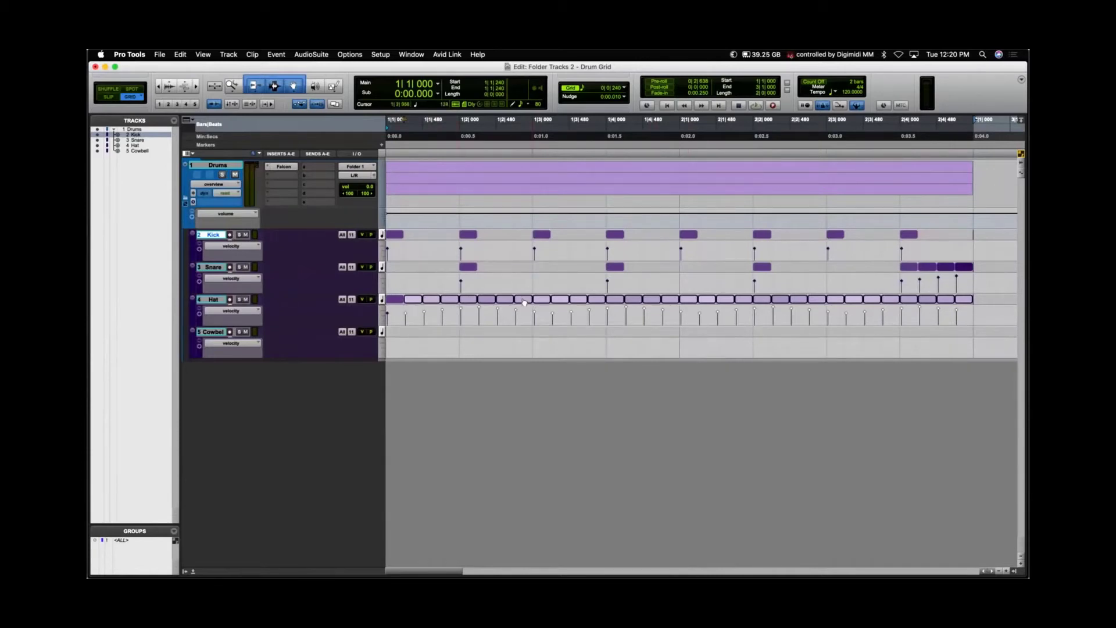
left_click(393, 299)
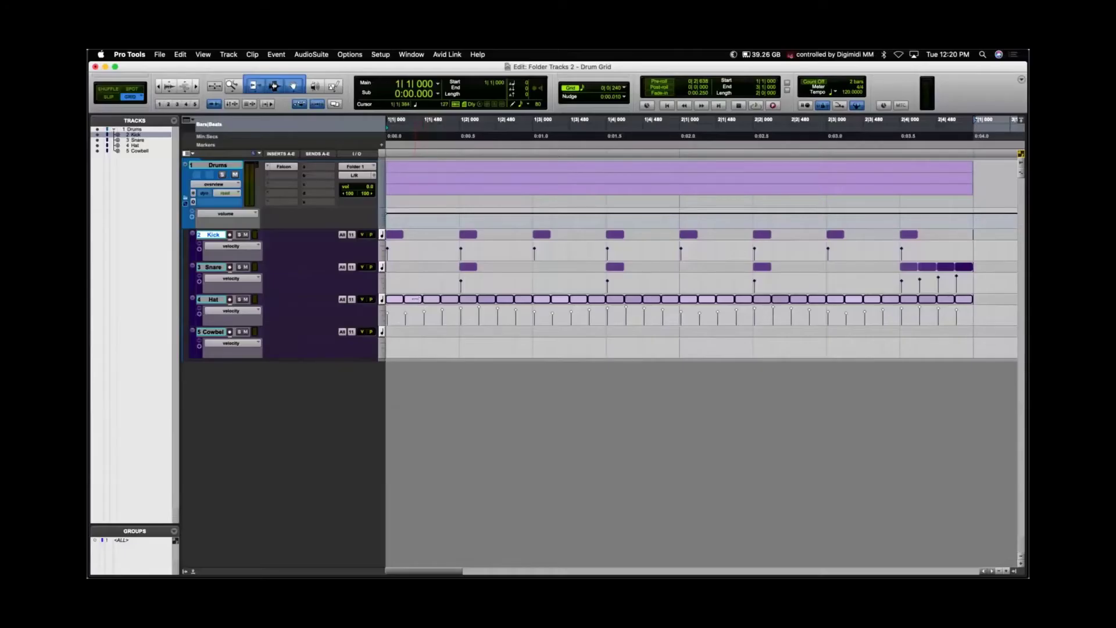
left_click_drag(414, 299, 415, 334)
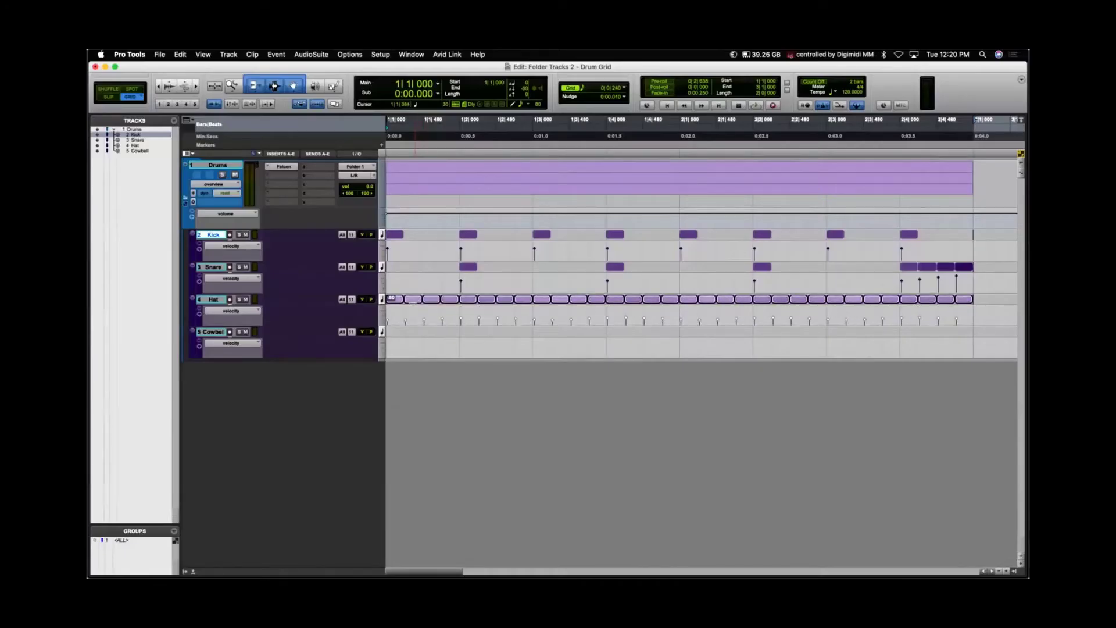
key("space")
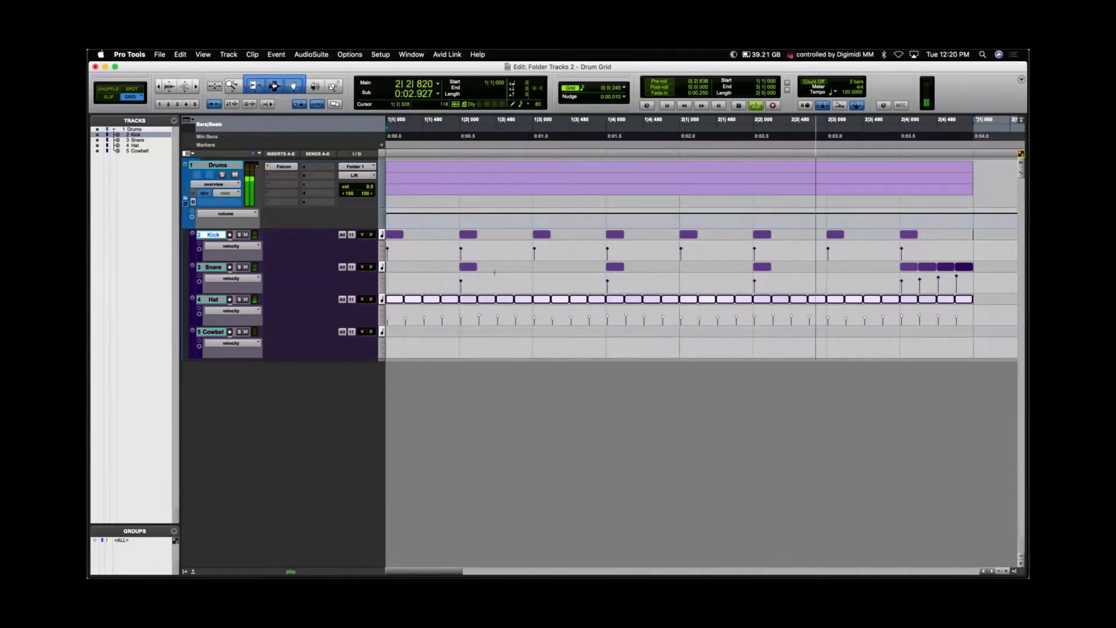
key("space")
Adjust the velocities of the first three notes in the Snare roll at the end of bar 2 and play back the beat.
left_click(902, 284)
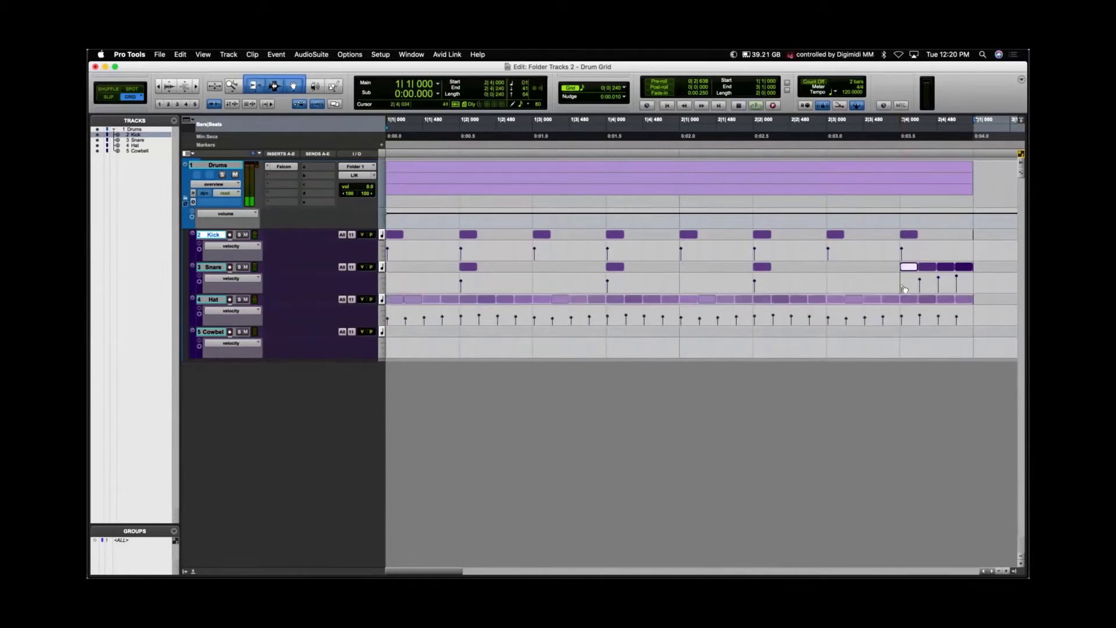
left_click(920, 280)
left_click_drag(904, 289, 903, 281)
left_click(939, 282)
key("space")
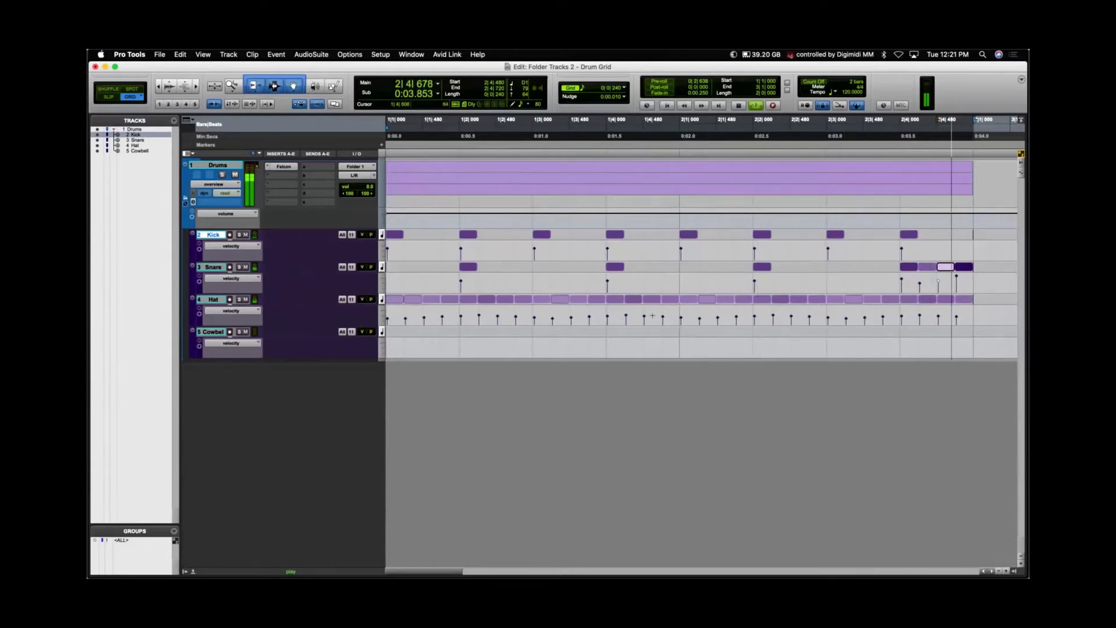
key("space")
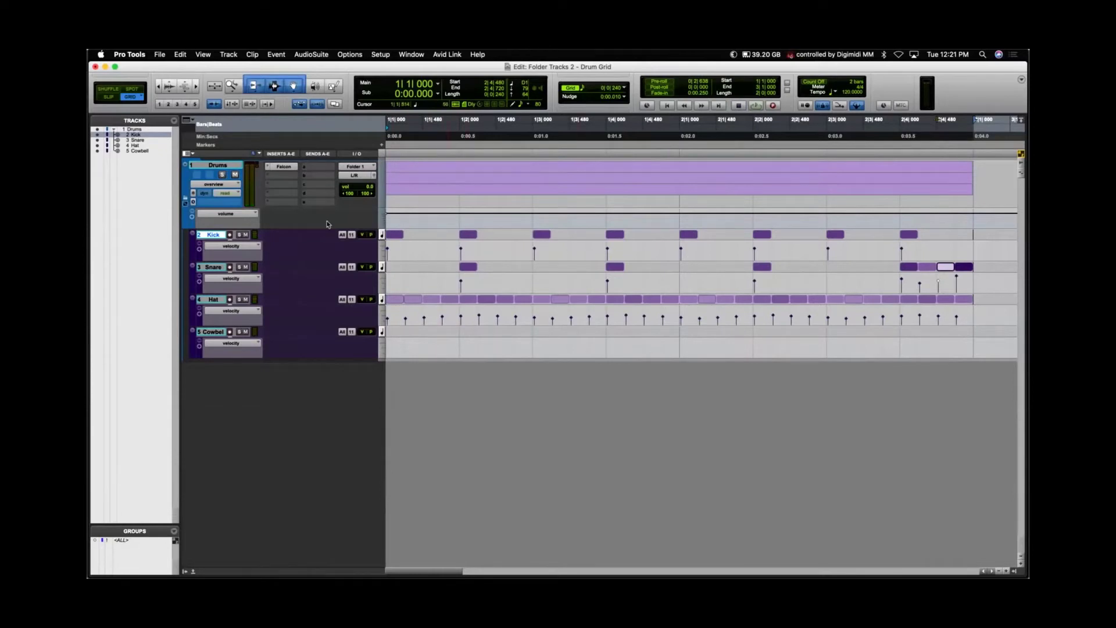
Collapse the Drums folder and expand it again.
left_click(185, 202)
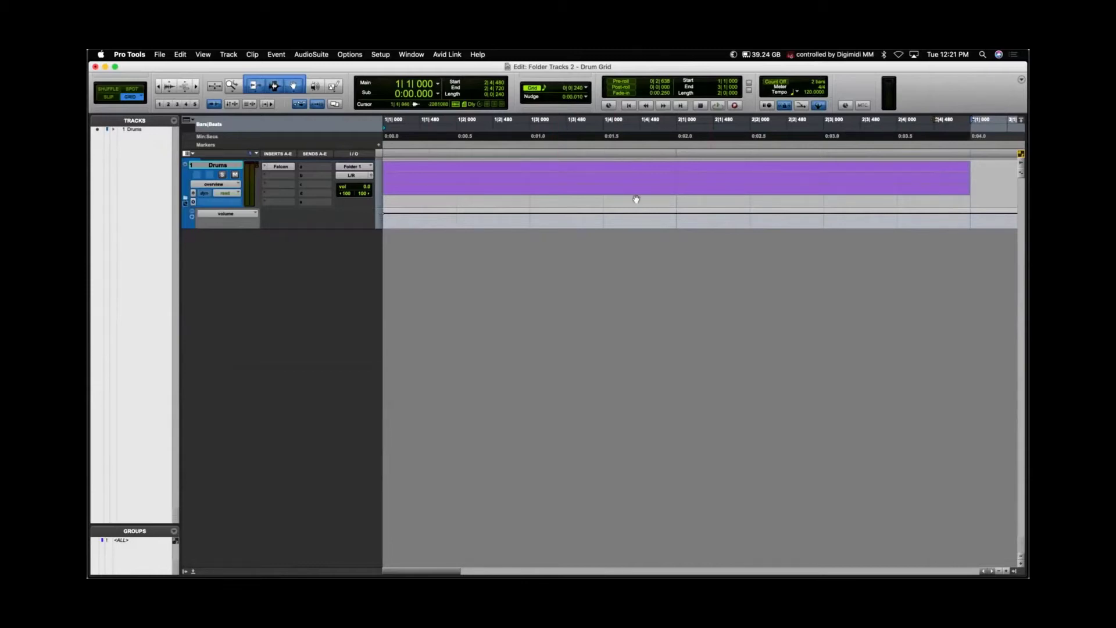
left_click(186, 201)
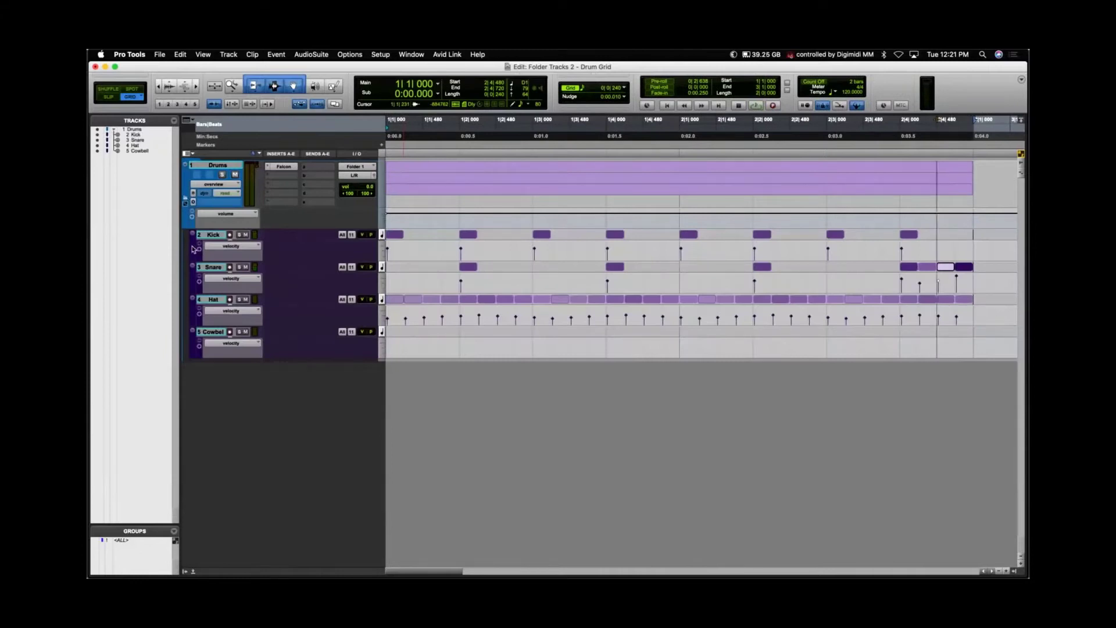
left_click(219, 166)
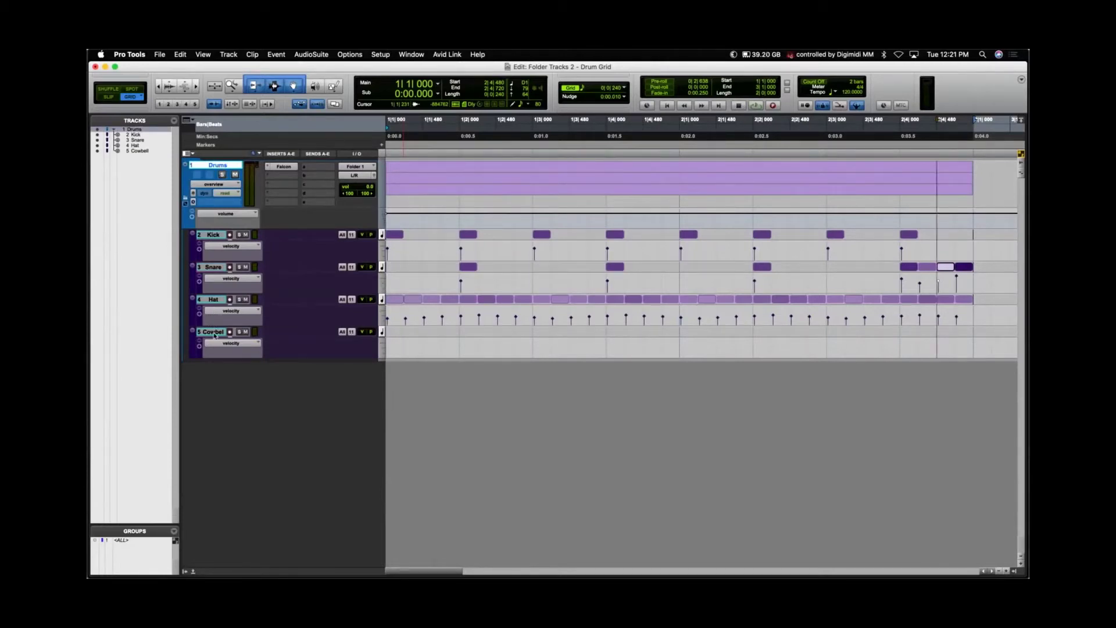
right_click(211, 166)
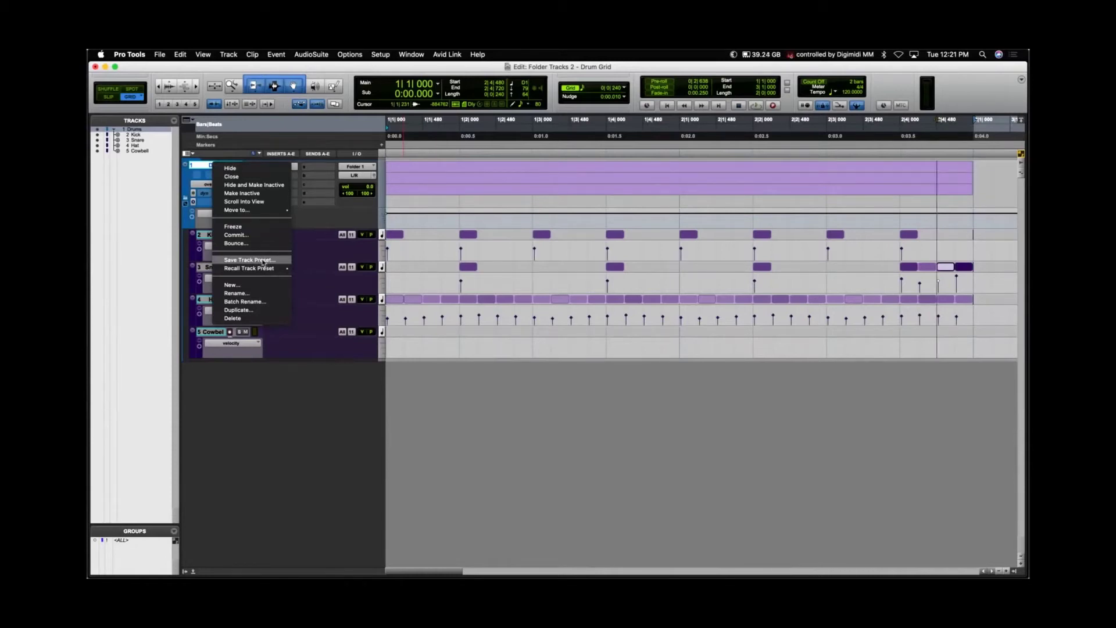
left_click(296, 405)
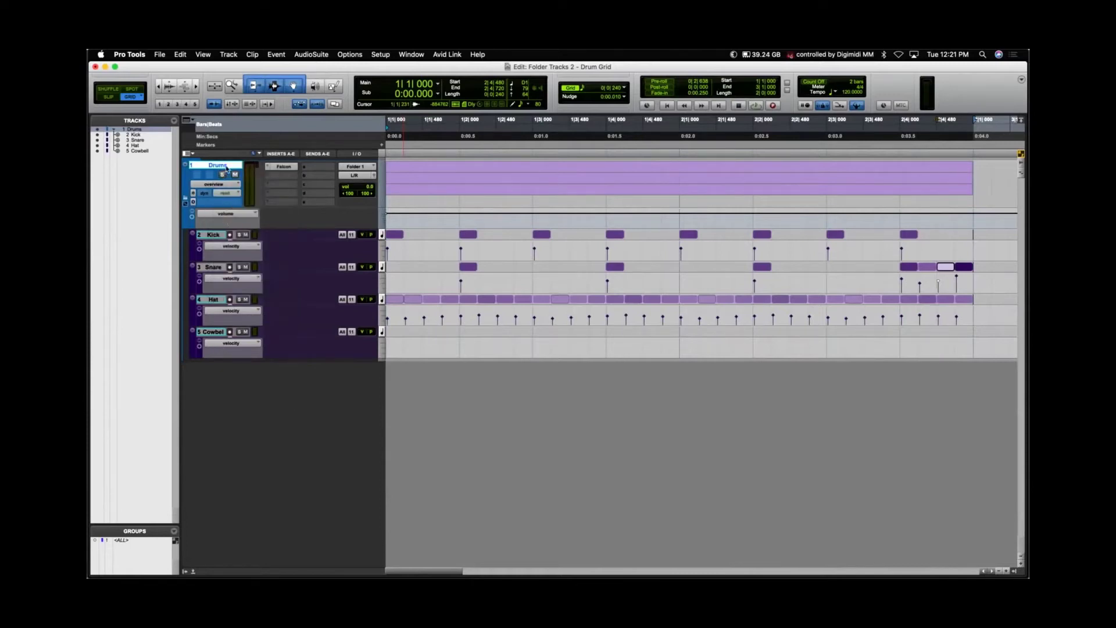
Delete the Drums folder together with its member tracks and their clips.
right_click(226, 165)
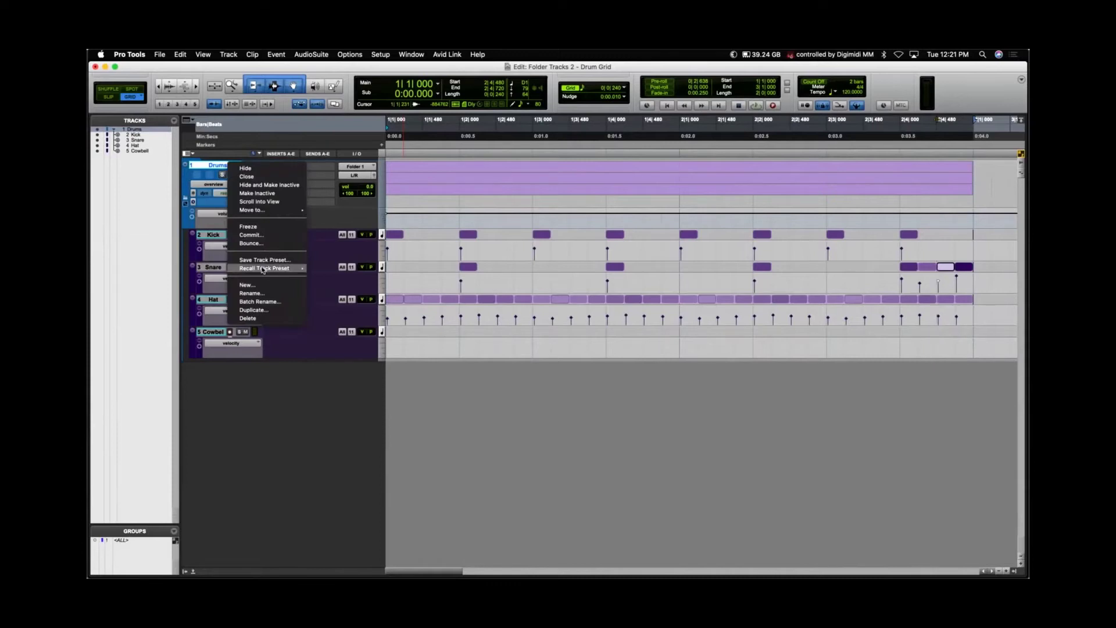
left_click(265, 320)
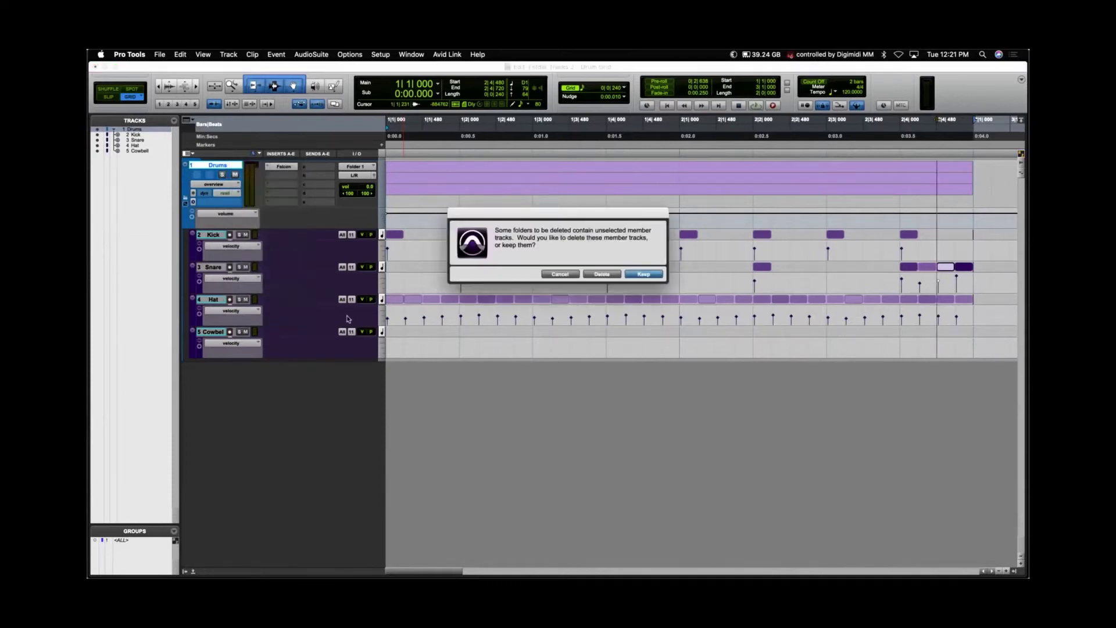
left_click(602, 273)
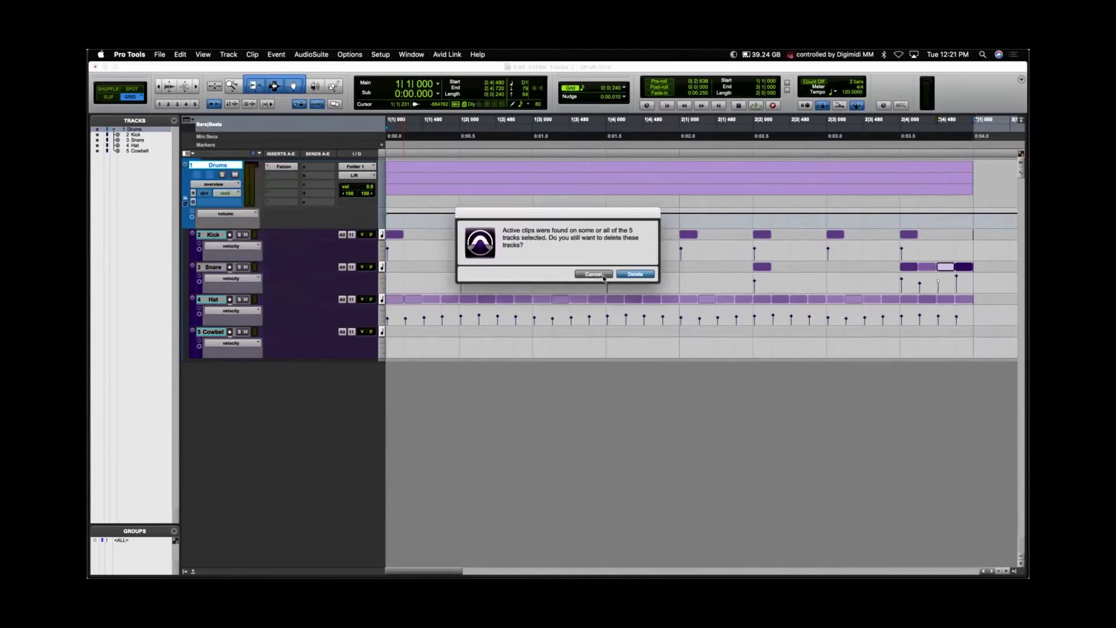
left_click(638, 274)
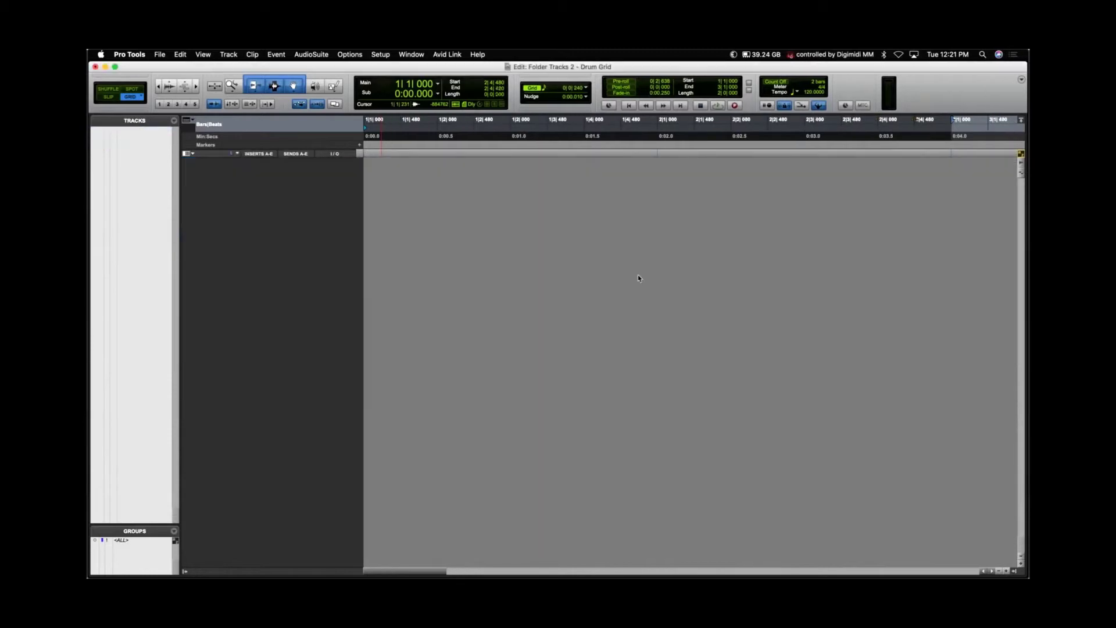
left_click(228, 54)
left_click(239, 63)
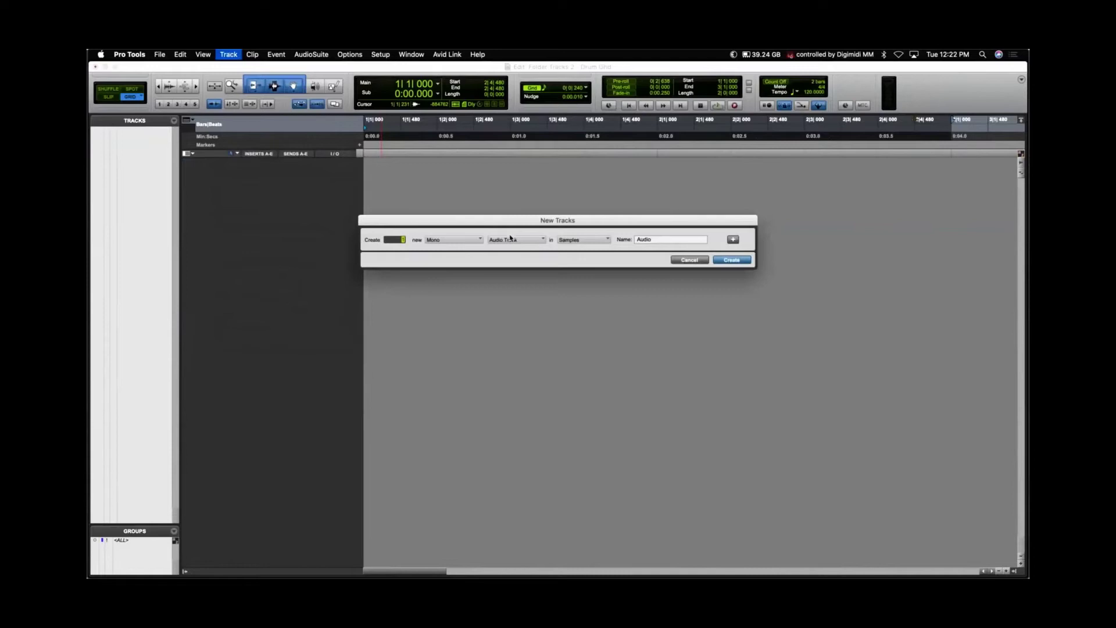
left_click(511, 239)
mouse_move(523, 307)
mouse_move(583, 320)
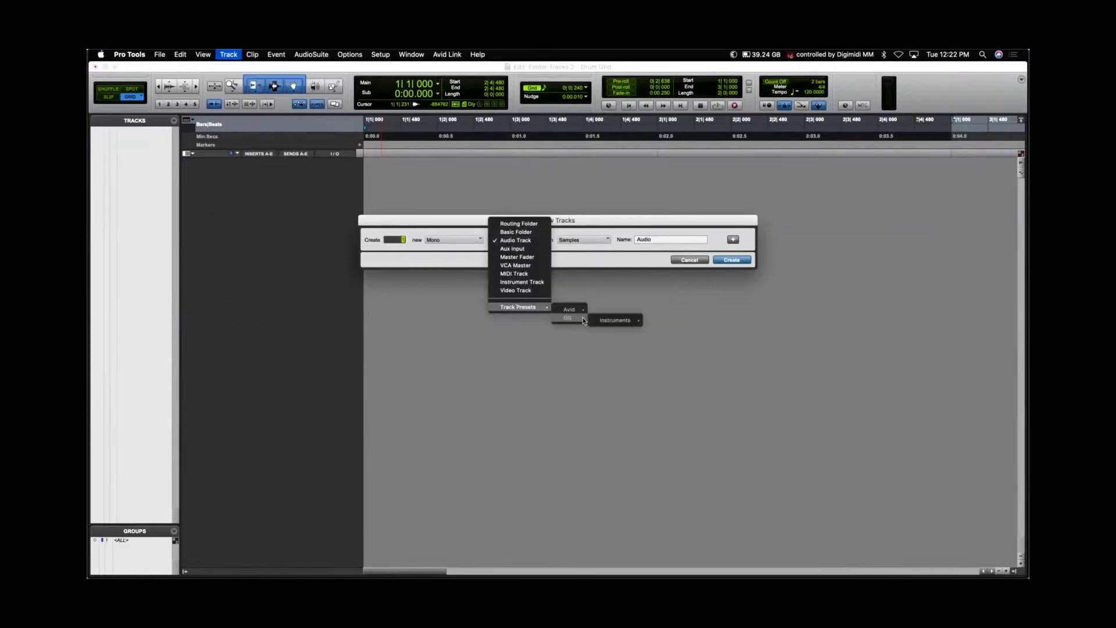
left_click(656, 324)
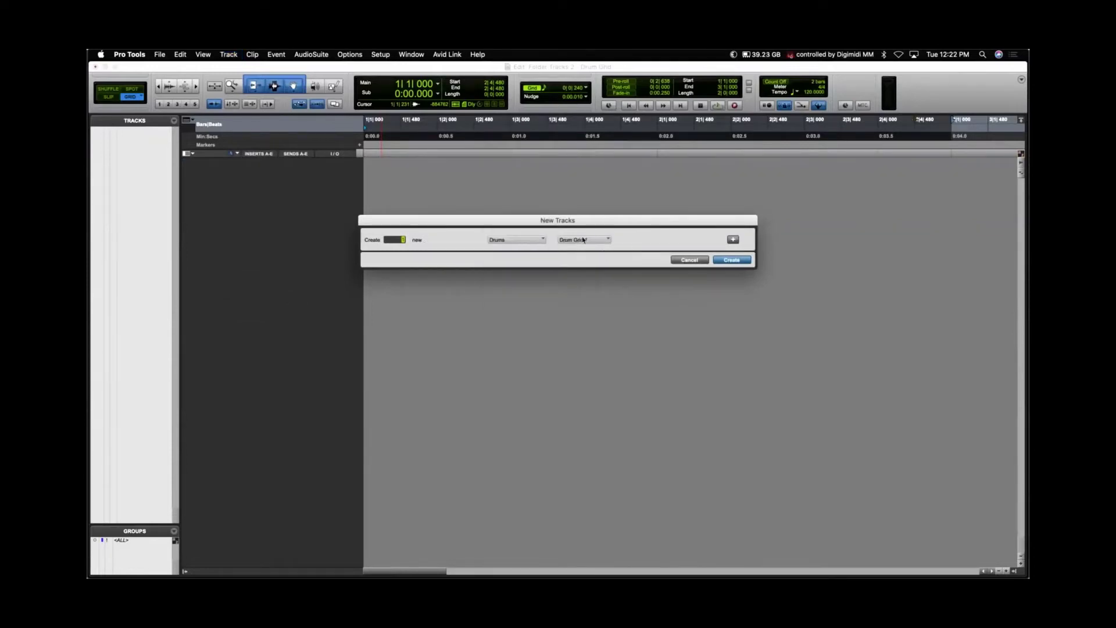
left_click(682, 261)
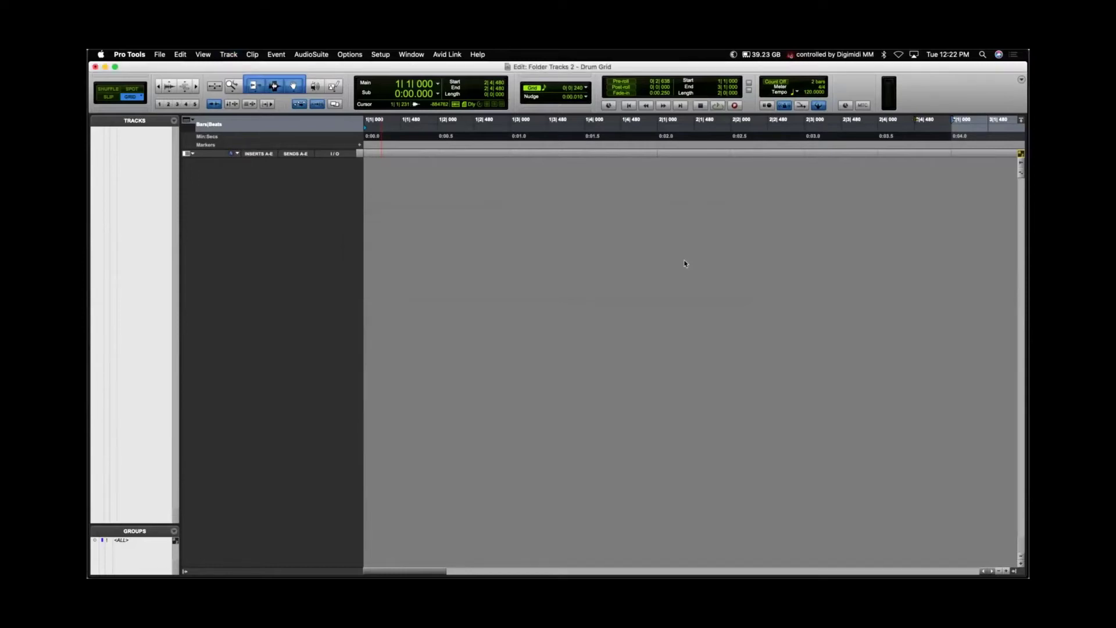
Open a new workspace browser and show its Track Presets location.
left_click(406, 57)
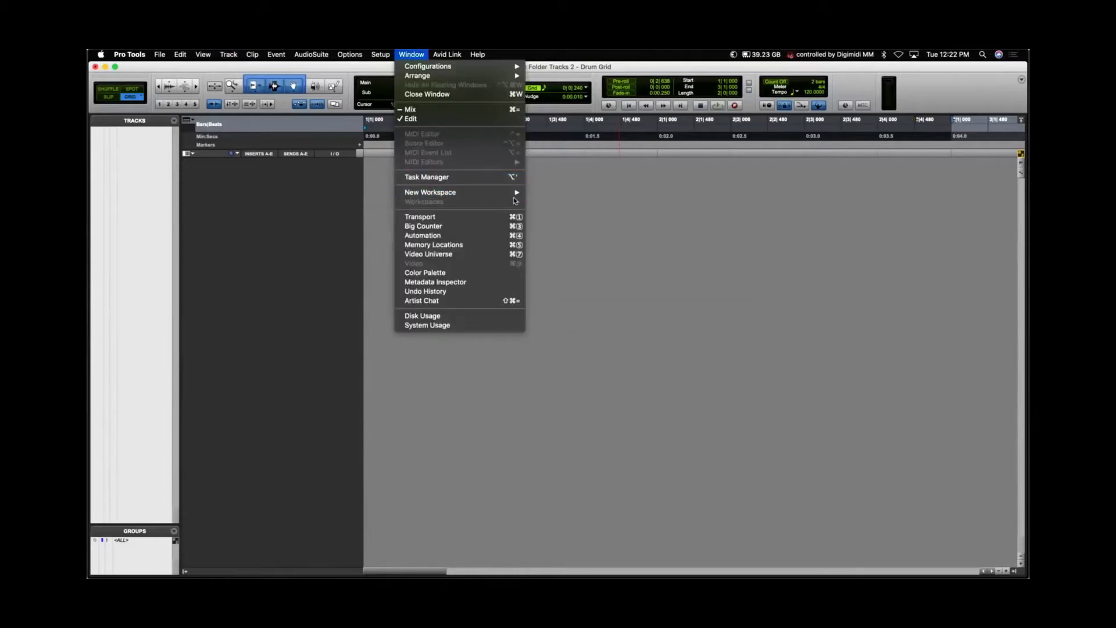
left_click(544, 193)
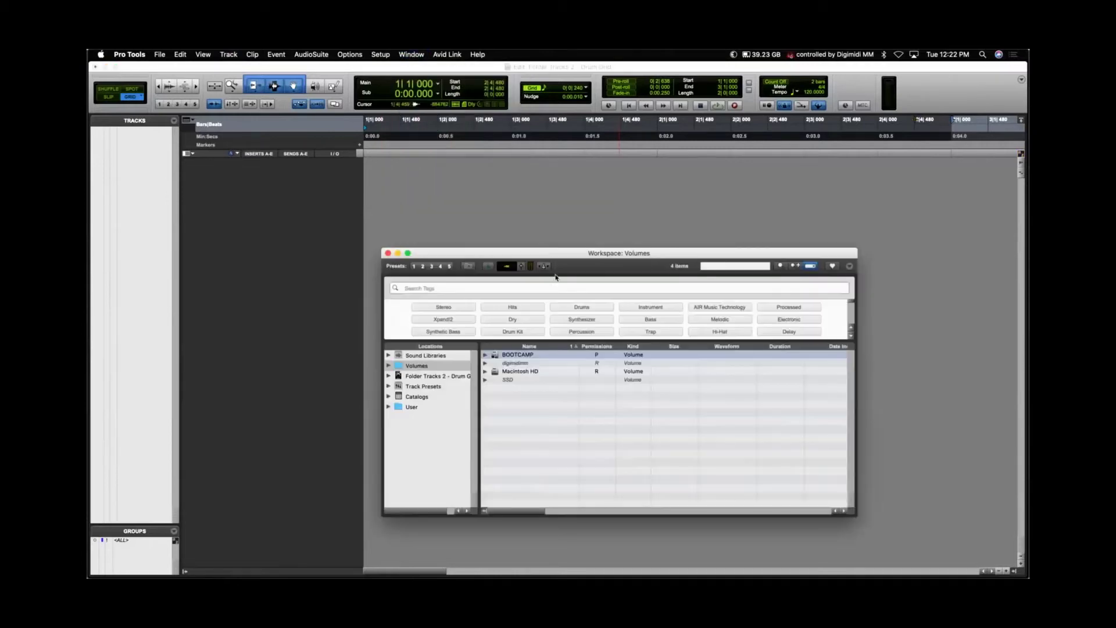
left_click(431, 387)
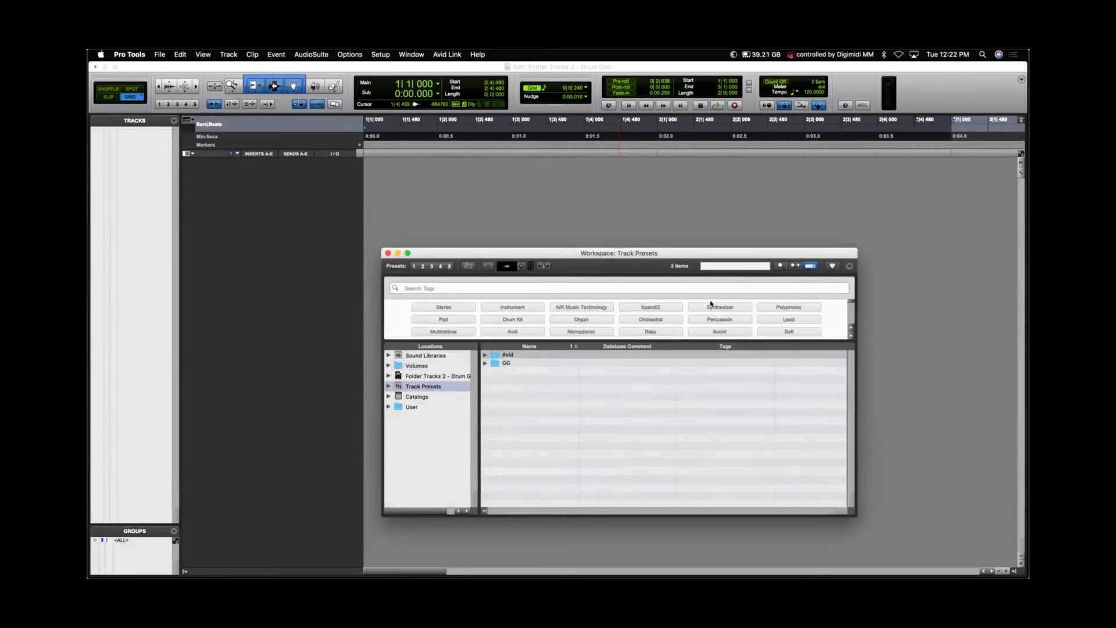
Try to find the preset by name with "drum grid", clear that search, and try a tag search for "Dru".
left_click(717, 265)
type("drum")
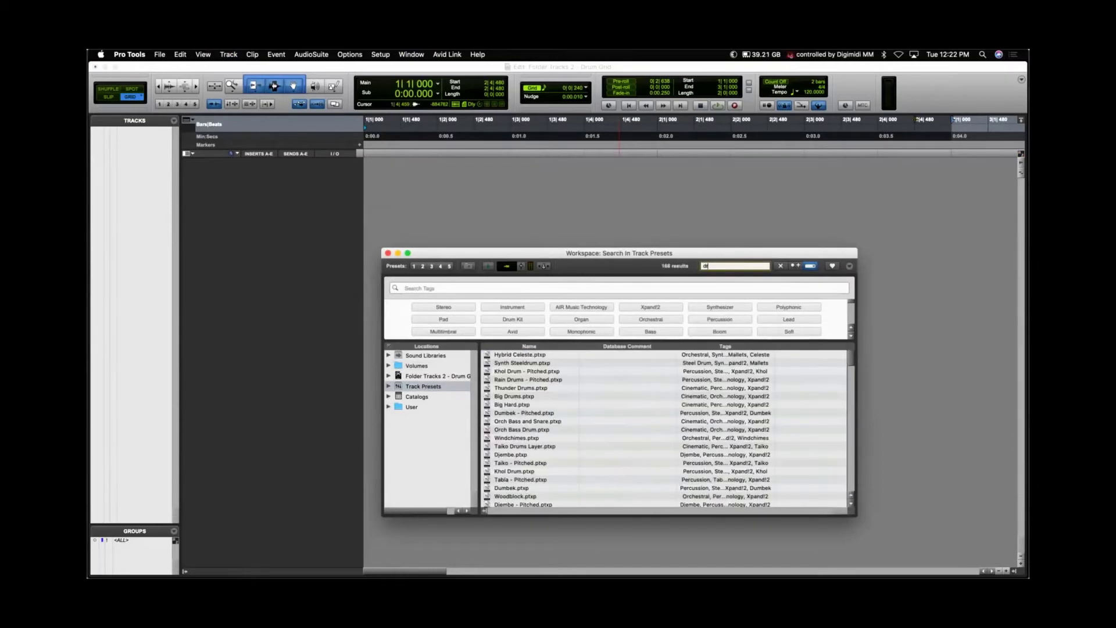
type("grid")
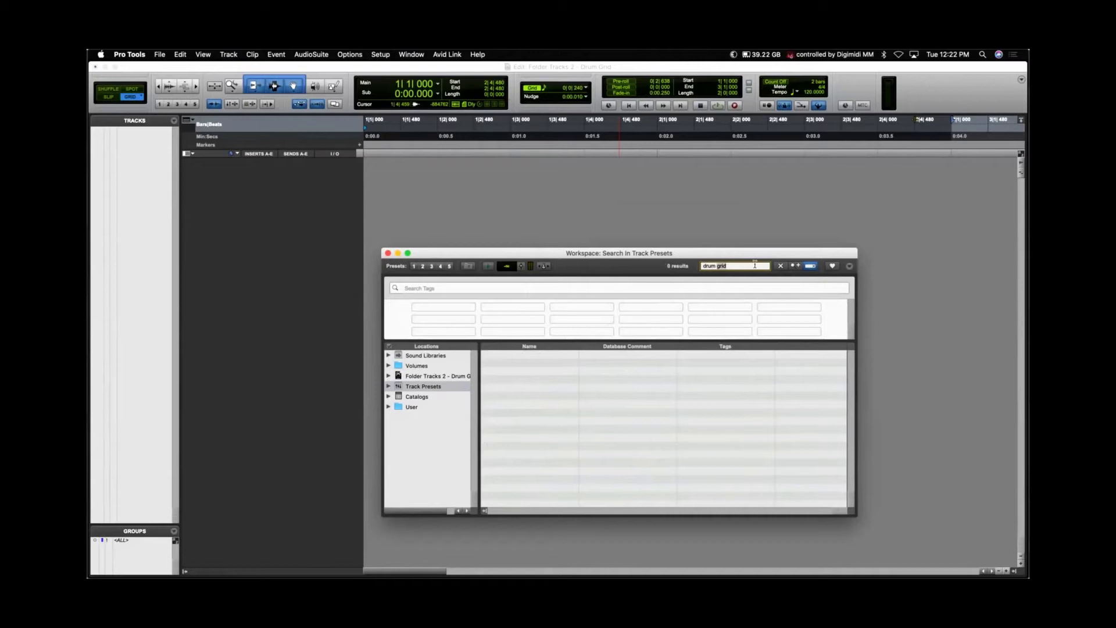
left_click(781, 266)
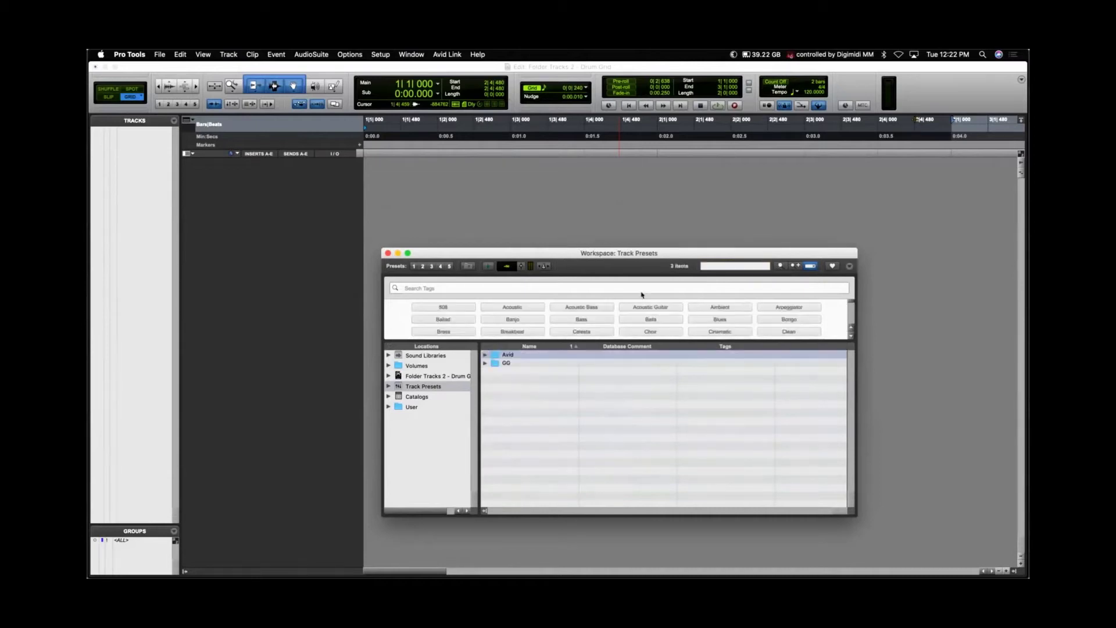
left_click(456, 289)
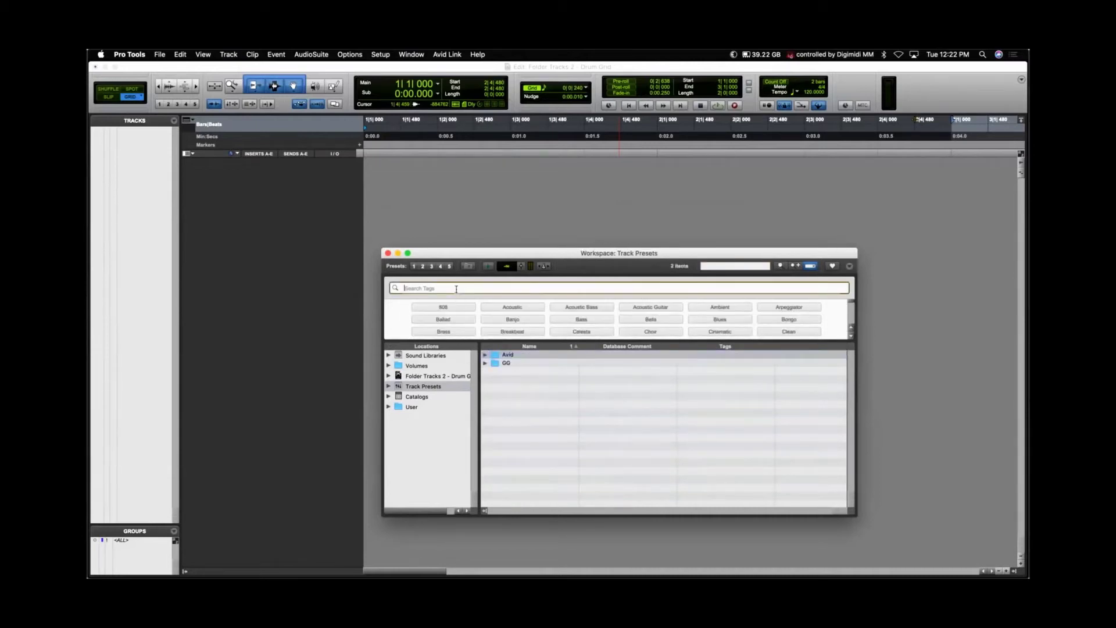
type("Drum & Bass")
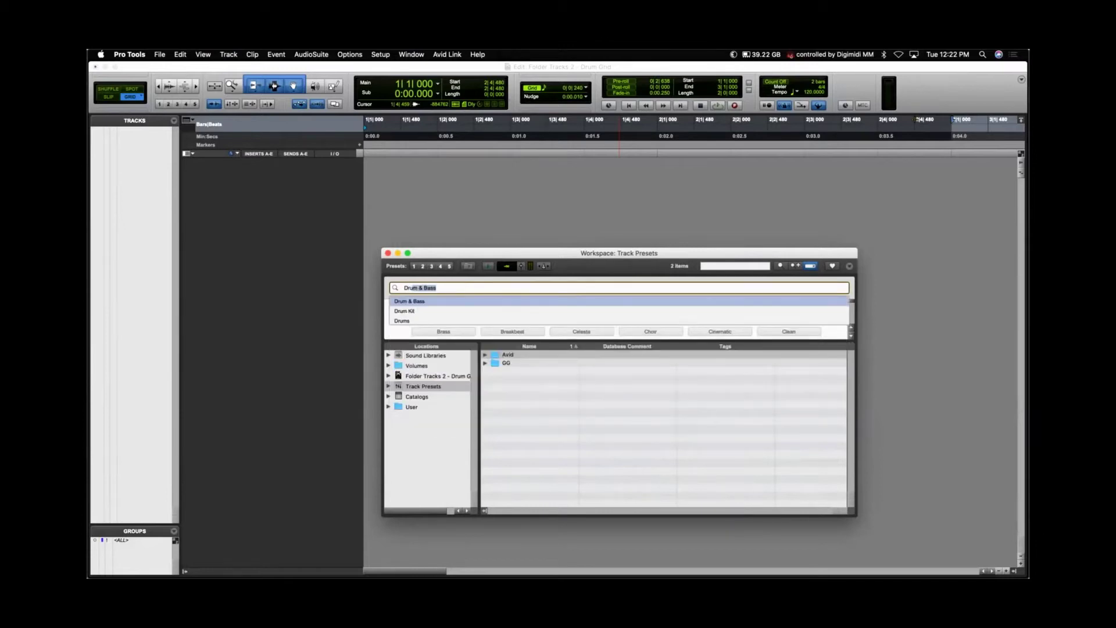
Import Drum Grid 1.ptxp from the GG > Instruments > Drums preset folder into the empty session and close the browser.
left_click(487, 363)
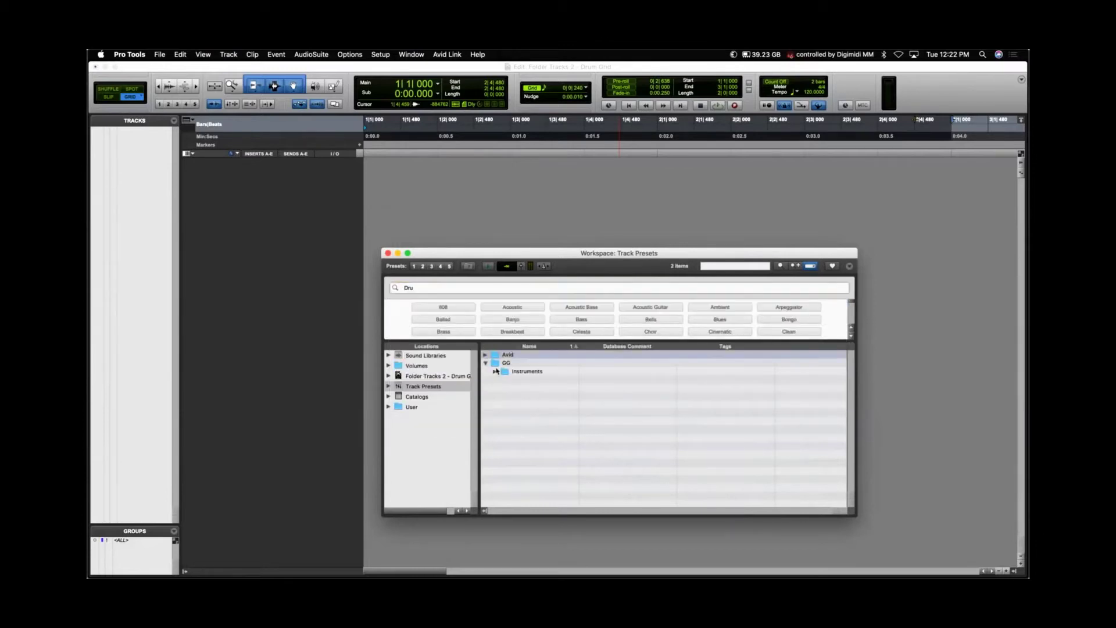
left_click(496, 371)
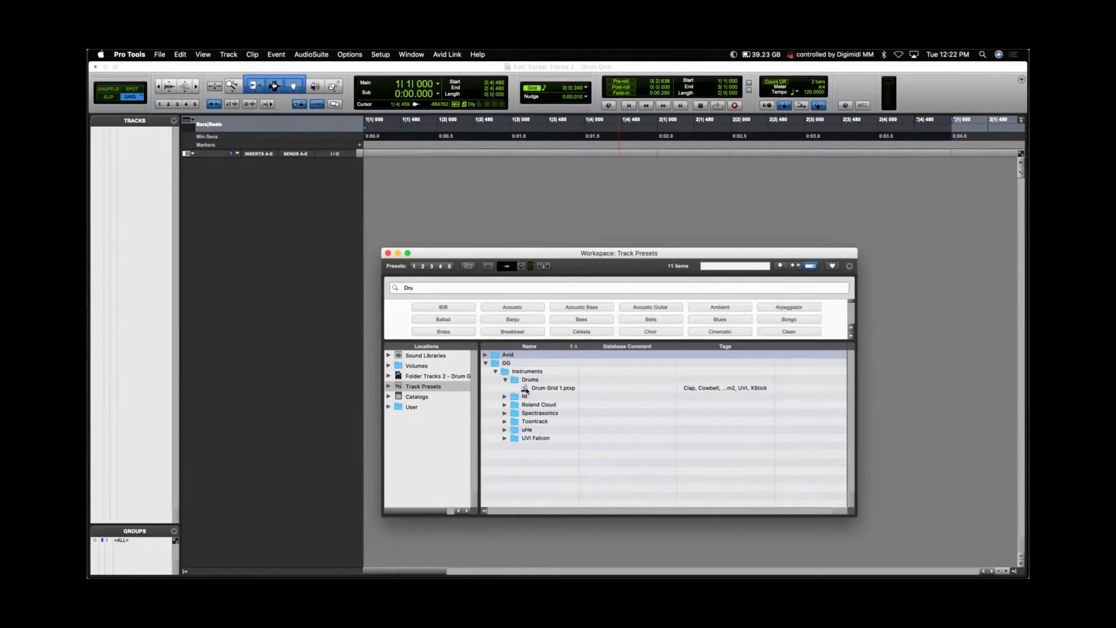
left_click_drag(524, 390, 397, 185)
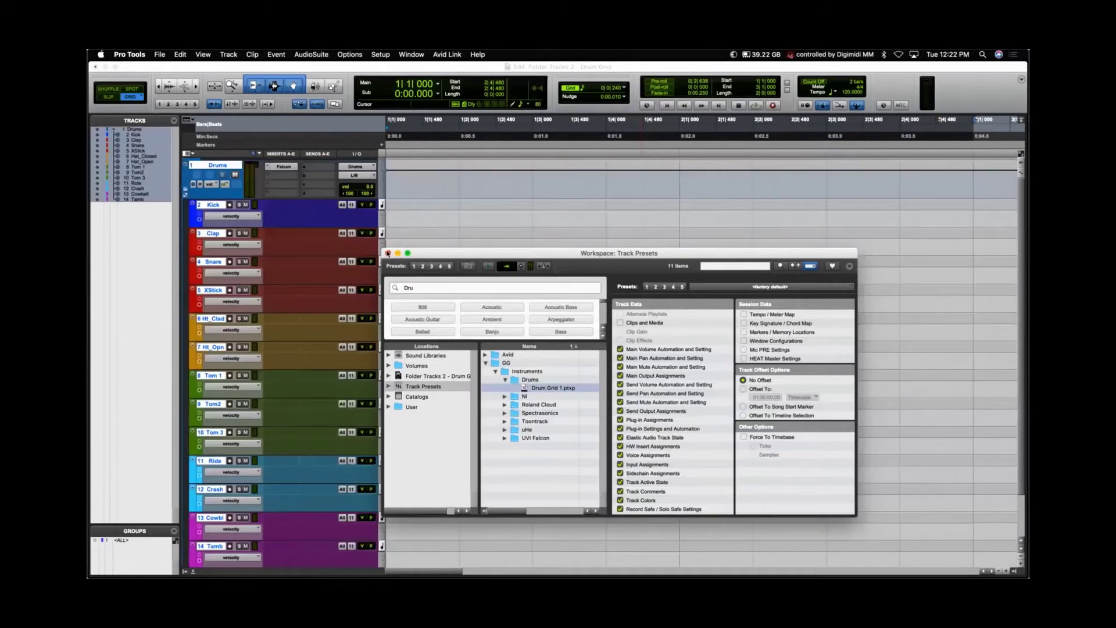
left_click(388, 254)
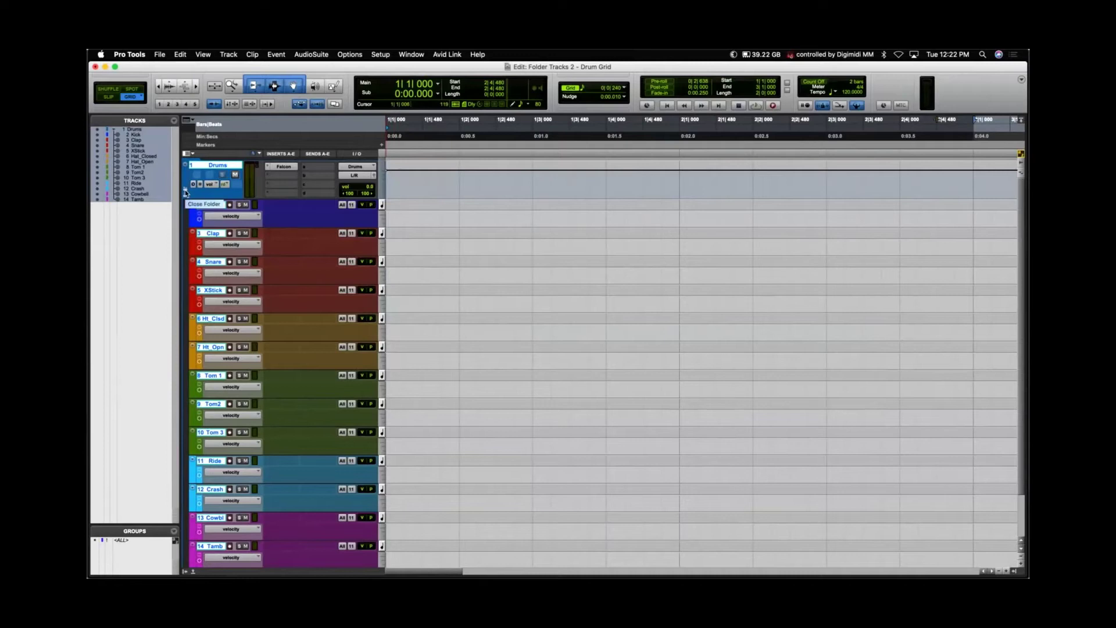
Briefly run playback, add a Kick note at bar 1 beat 1, and collapse the Drums folder.
key("space")
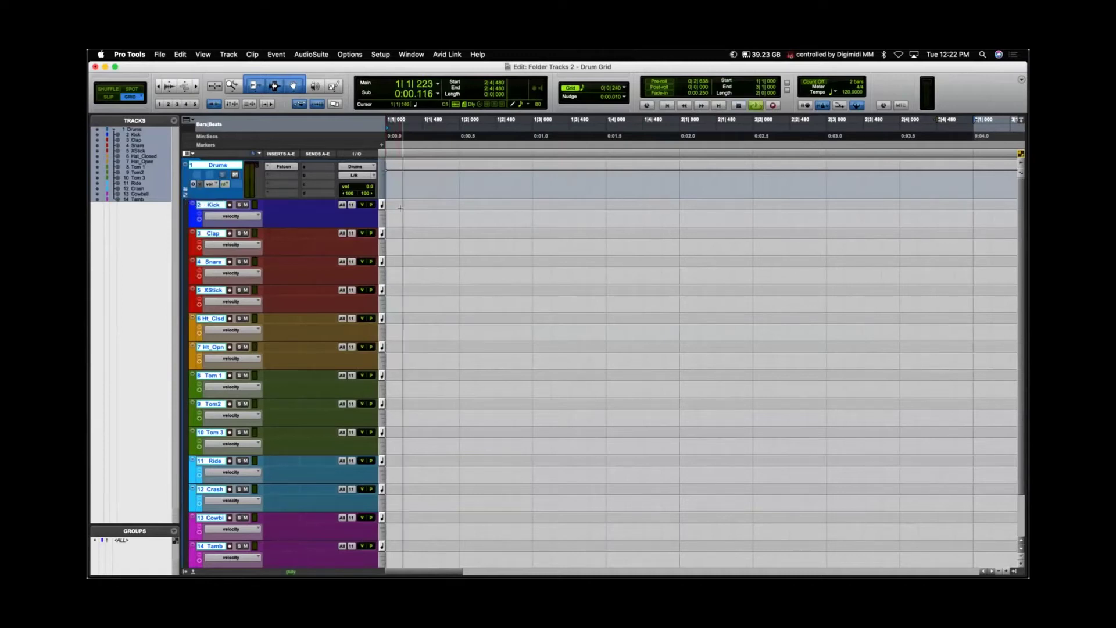
key("space")
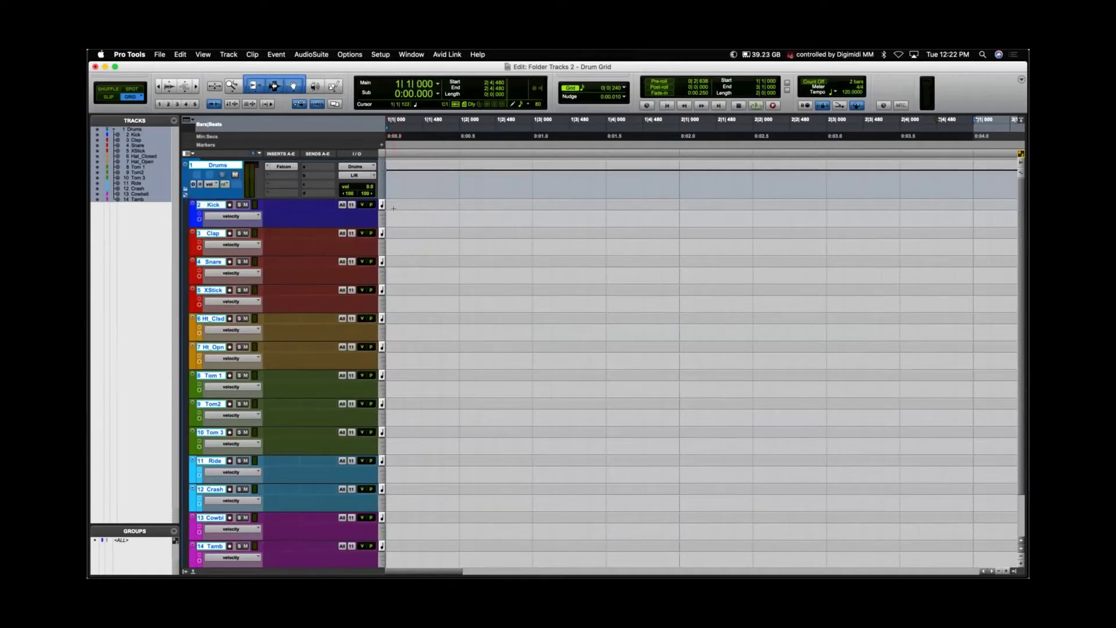
left_click(391, 204)
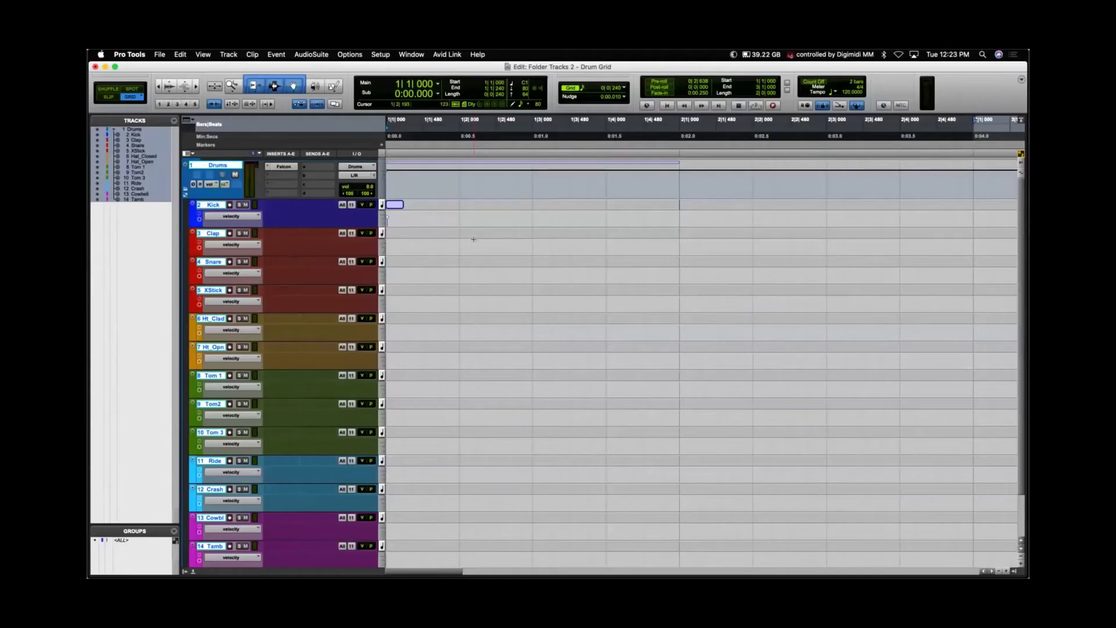
left_click(185, 190)
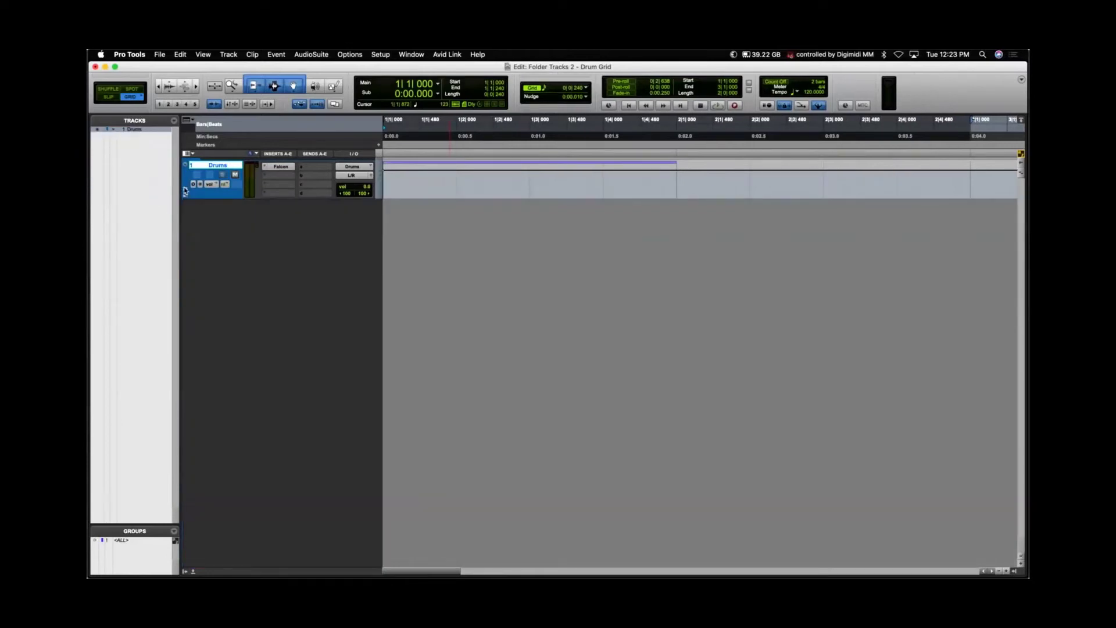
Open the recent session Folder Tracks 3 -Sound Design, discarding the changes to the drum grid session.
left_click(159, 54)
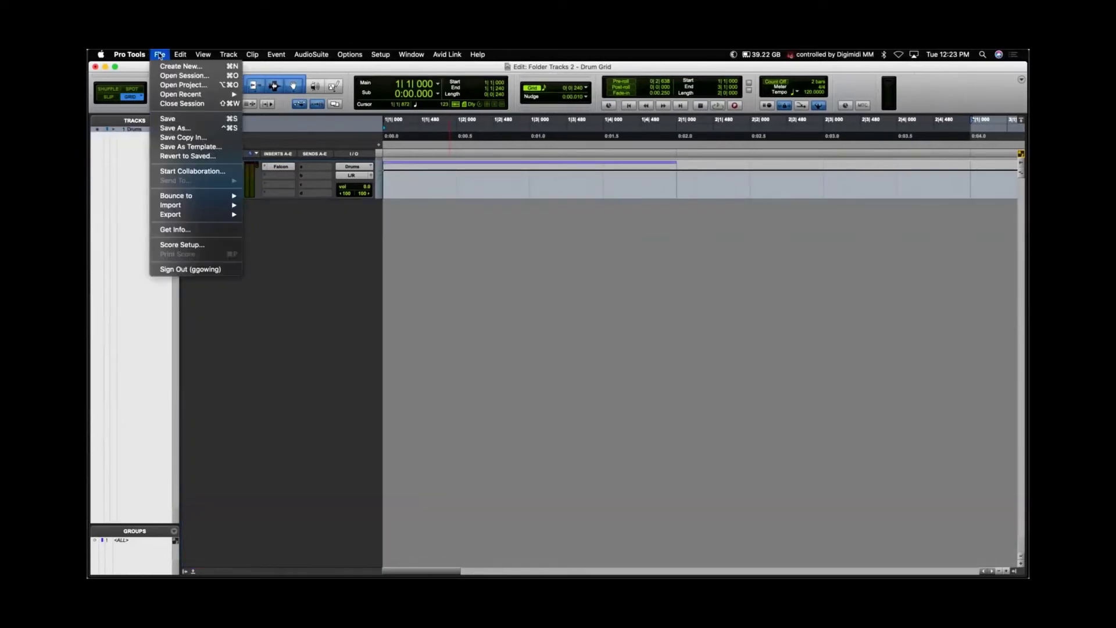
mouse_move(178, 98)
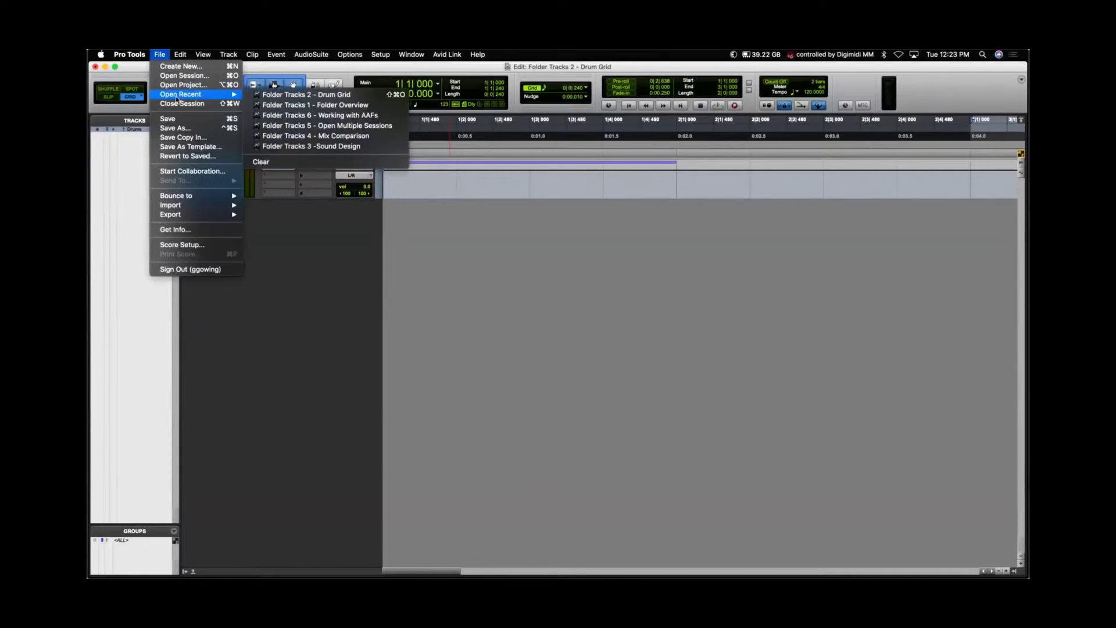
left_click(319, 147)
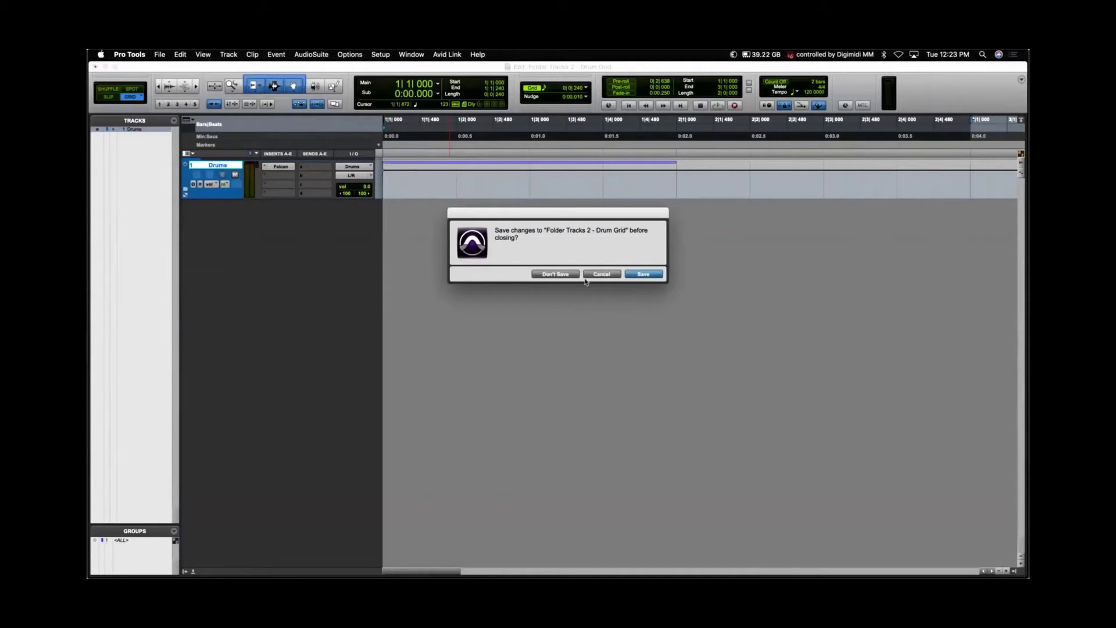
left_click(555, 274)
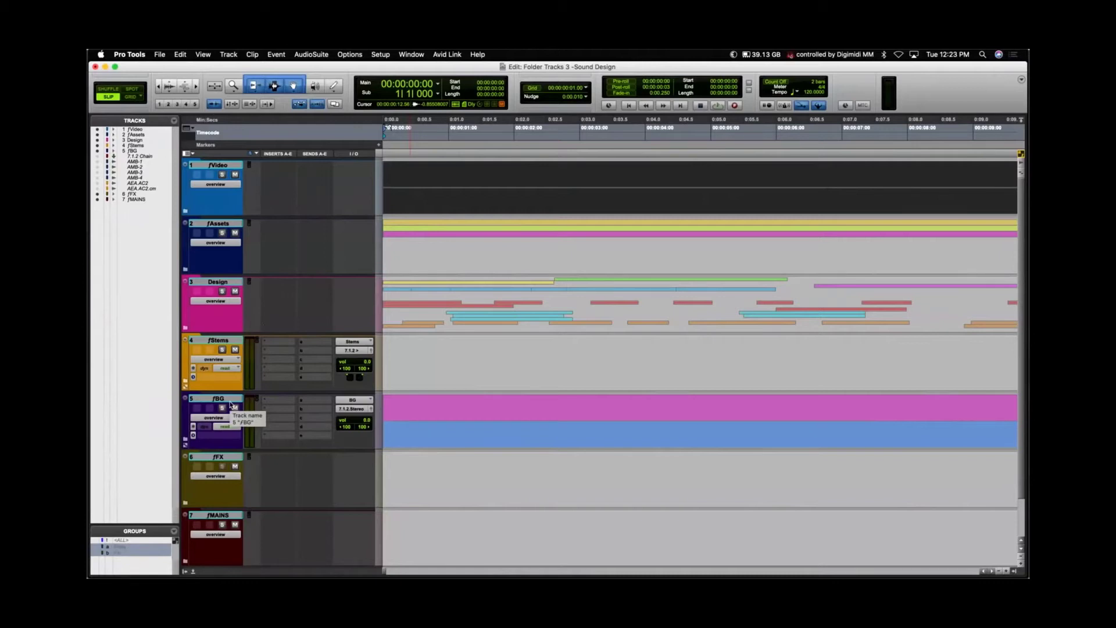
Look inside the ƒVideo folder and close it, and expand the ƒAssets folder and its Source folder.
left_click(186, 211)
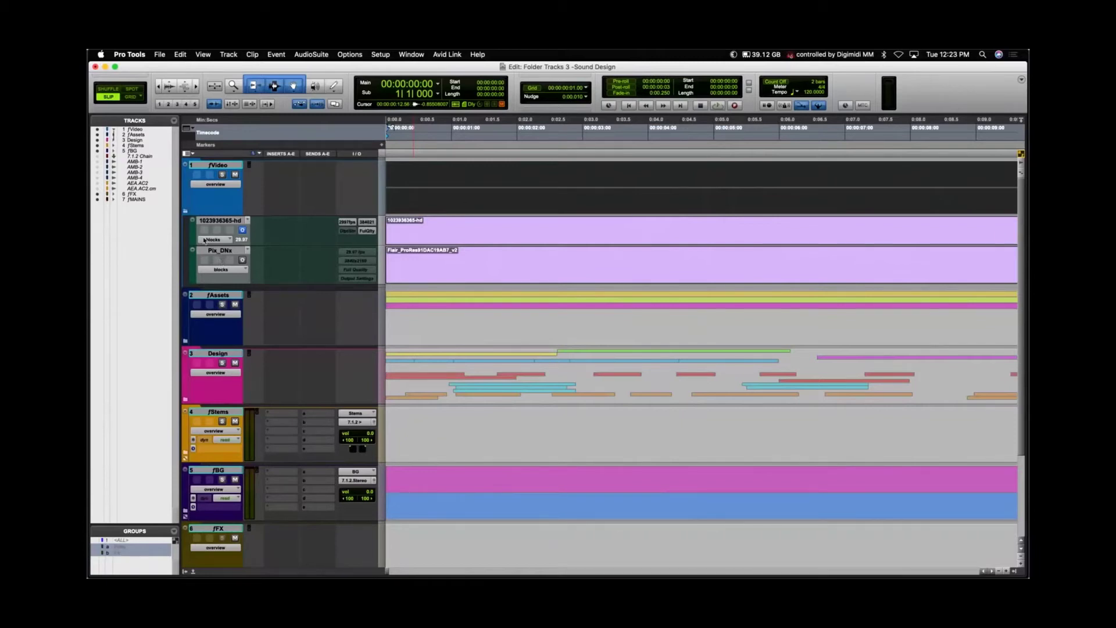
left_click(185, 213)
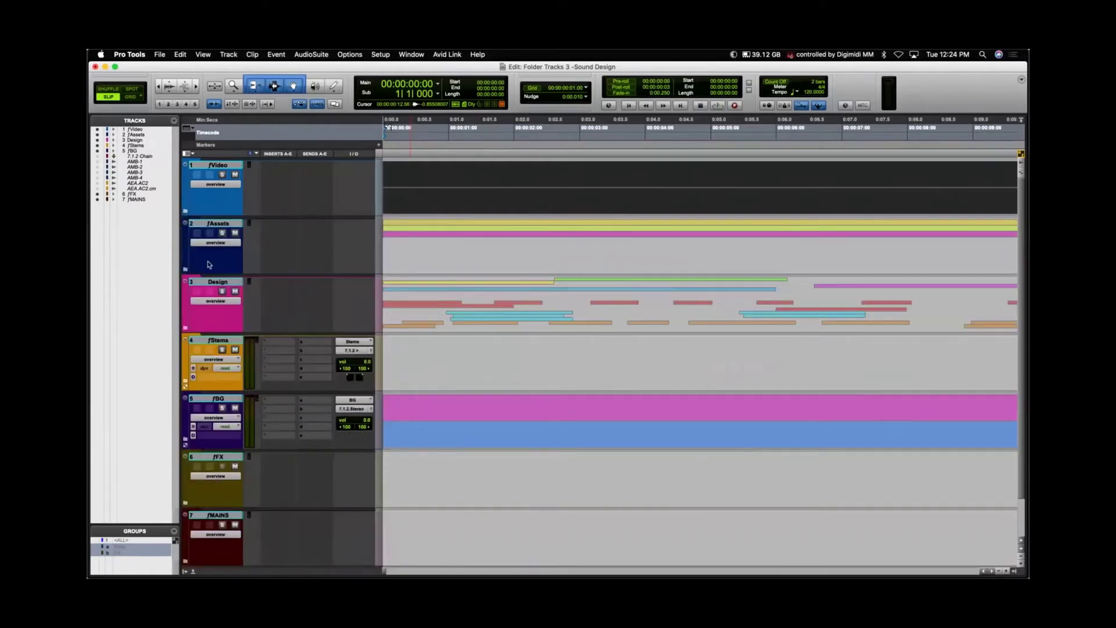
left_click(185, 271)
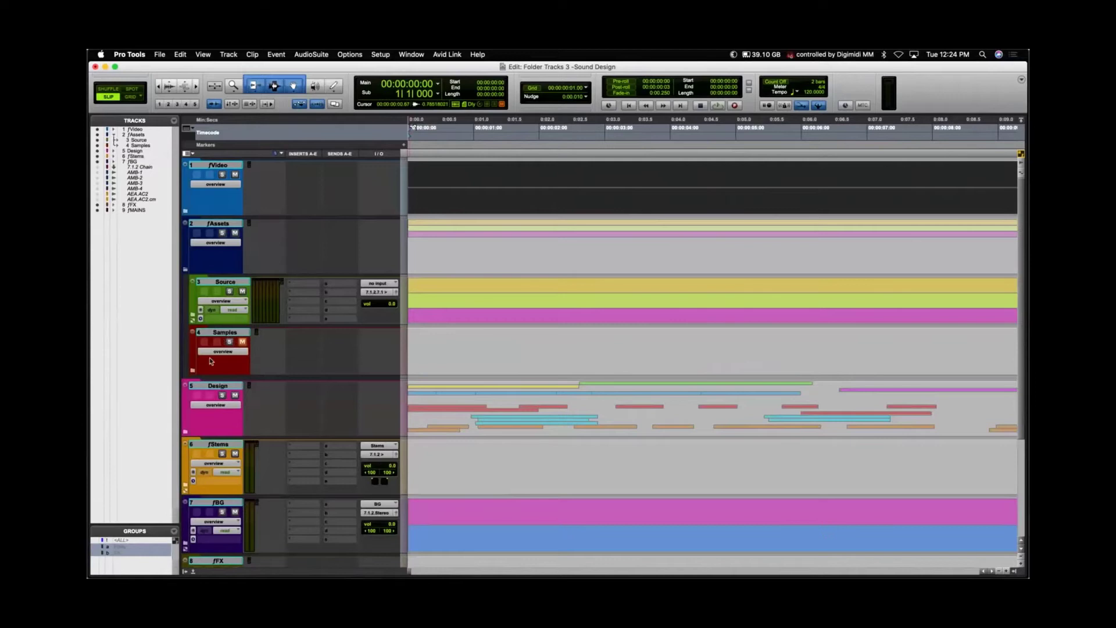
left_click(193, 317)
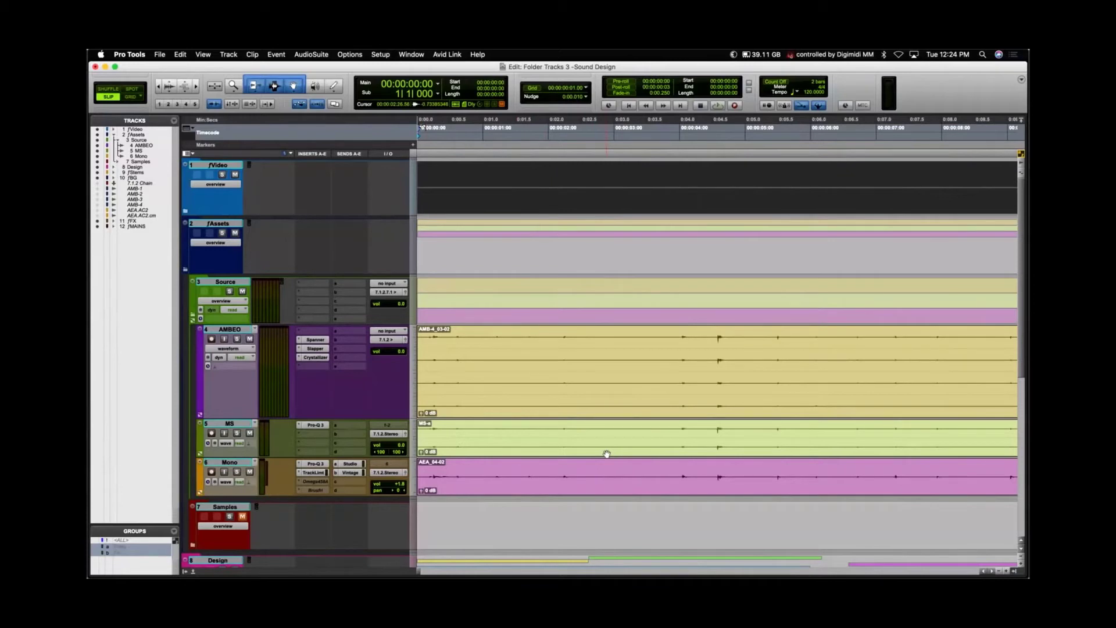
Expand the Samples folder to review its tracks, and collapse the whole ƒAssets folder.
scroll(639, 447, "down", 3)
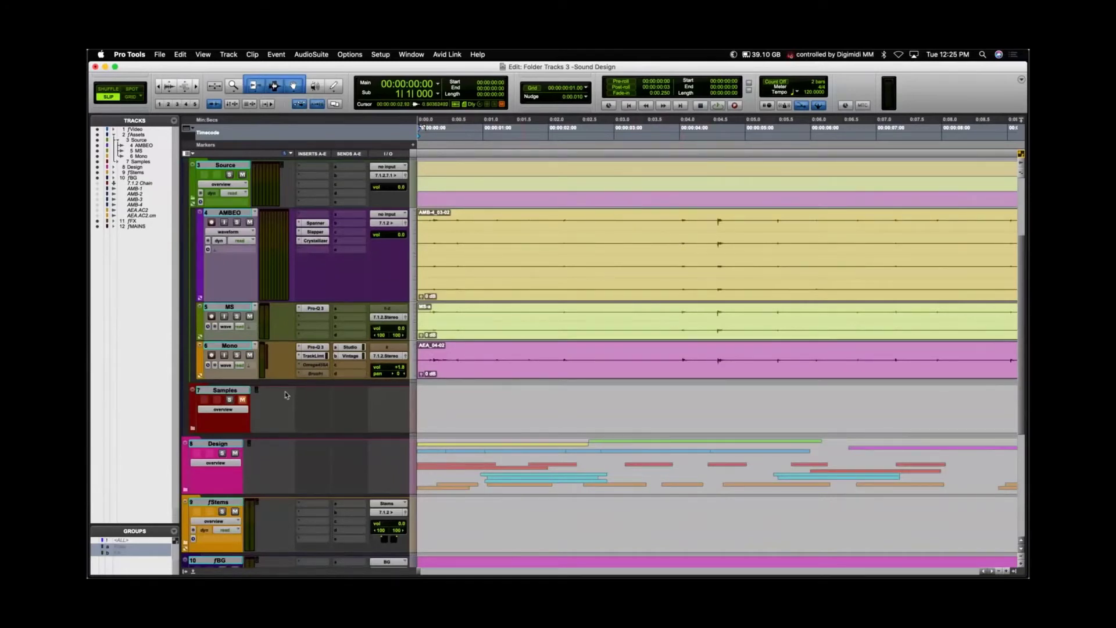
left_click(193, 428)
scroll(454, 438, "down", 3)
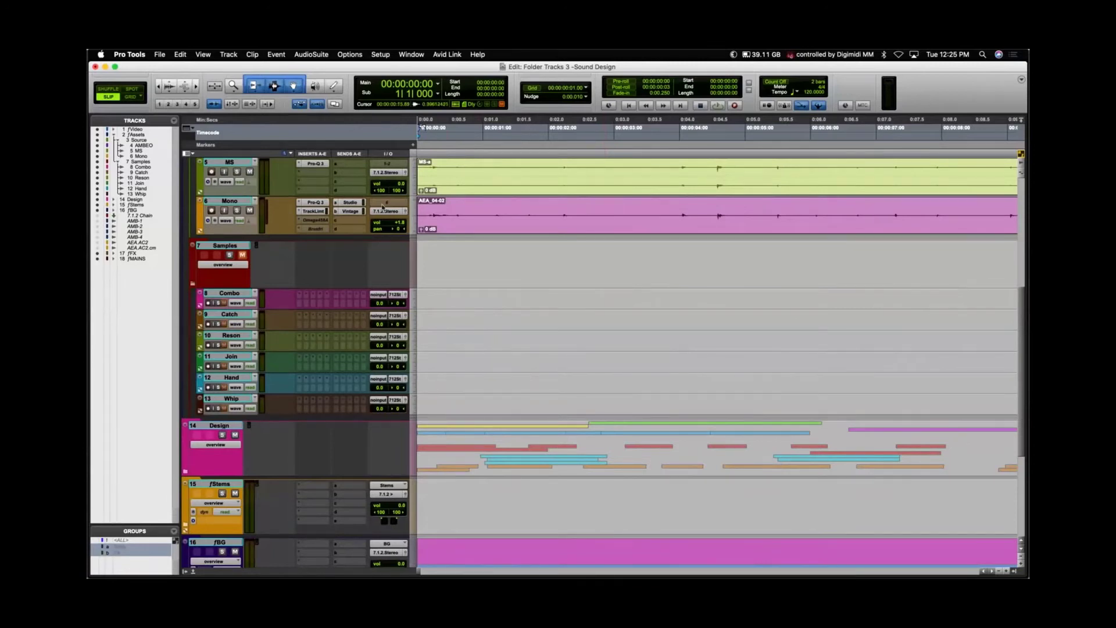
scroll(196, 177, "up", 5)
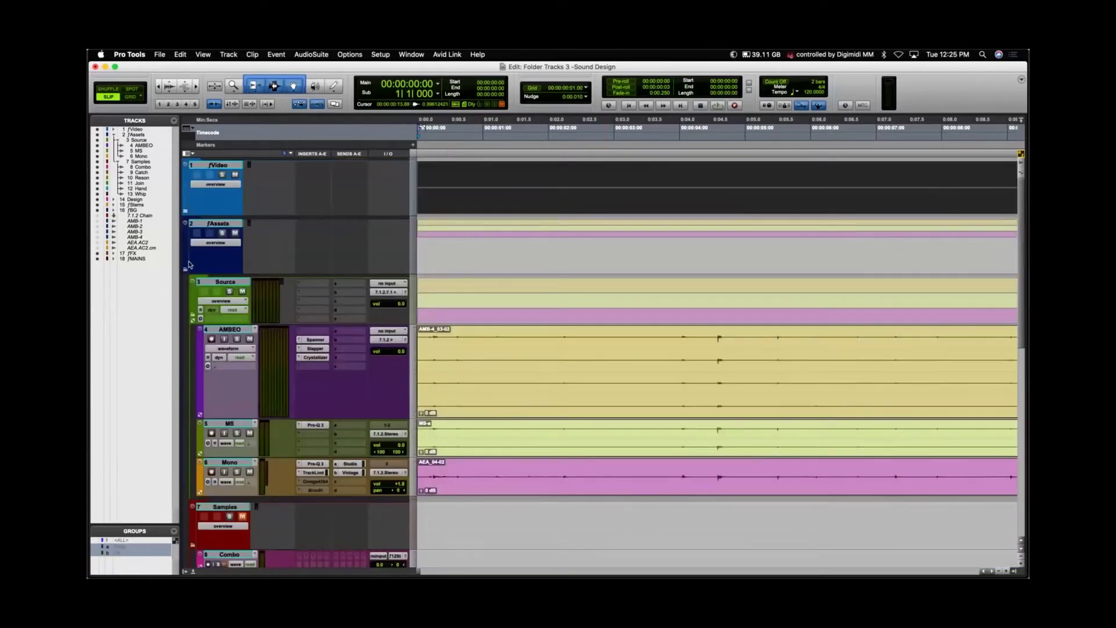
left_click(184, 271)
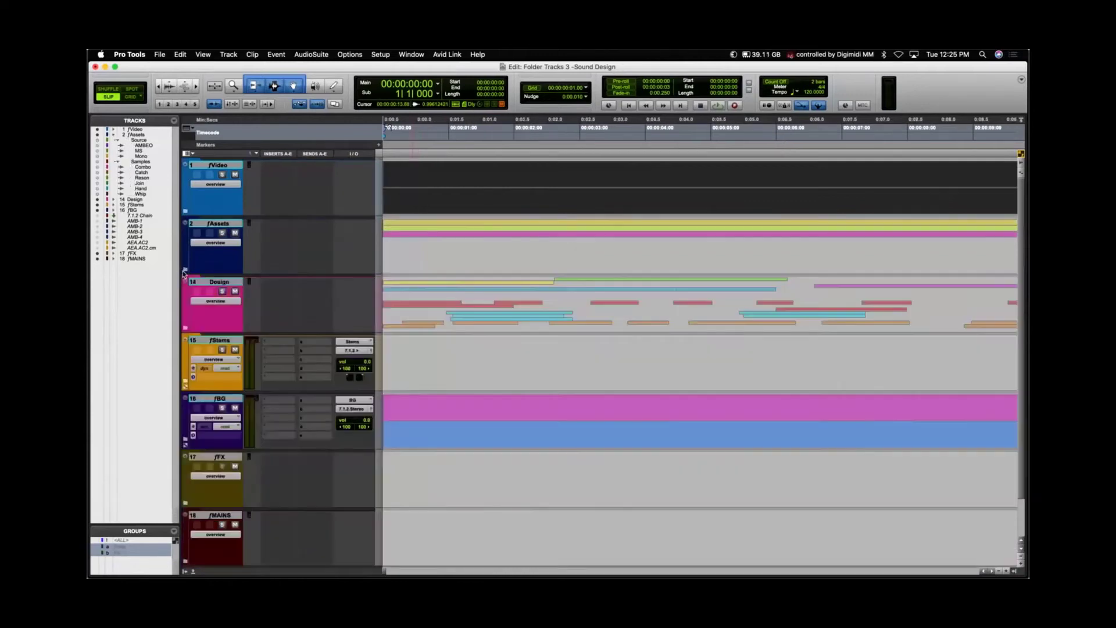
Expand the Design folder and its •Reson folder, and open the Falcon instrument inserted on •Reson.
left_click(186, 327)
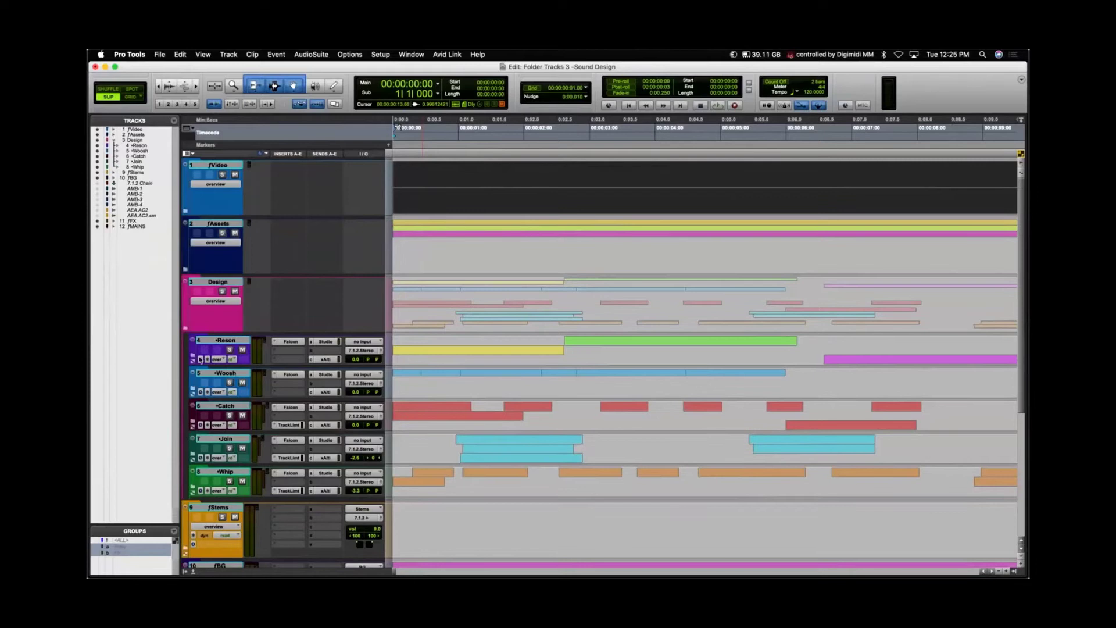
left_click(200, 359)
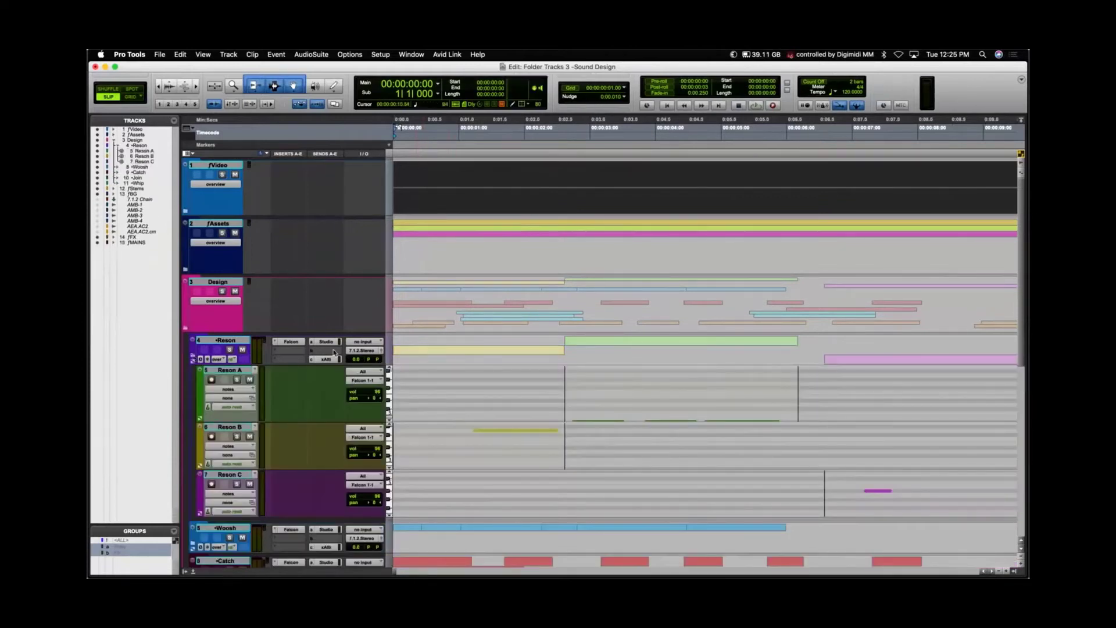
left_click(291, 342)
left_click(291, 341)
left_click(290, 341)
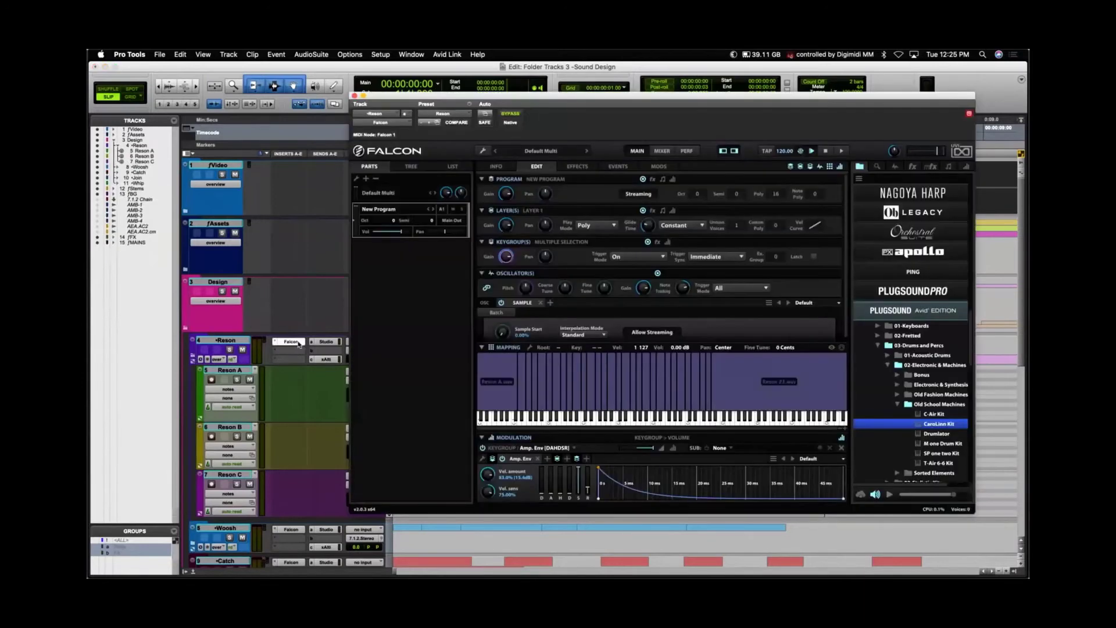
Audition three mapped samples on Falcon's keyboard and close the plug-in window.
left_click(615, 422)
left_click(629, 423)
left_click(656, 423)
left_click(355, 96)
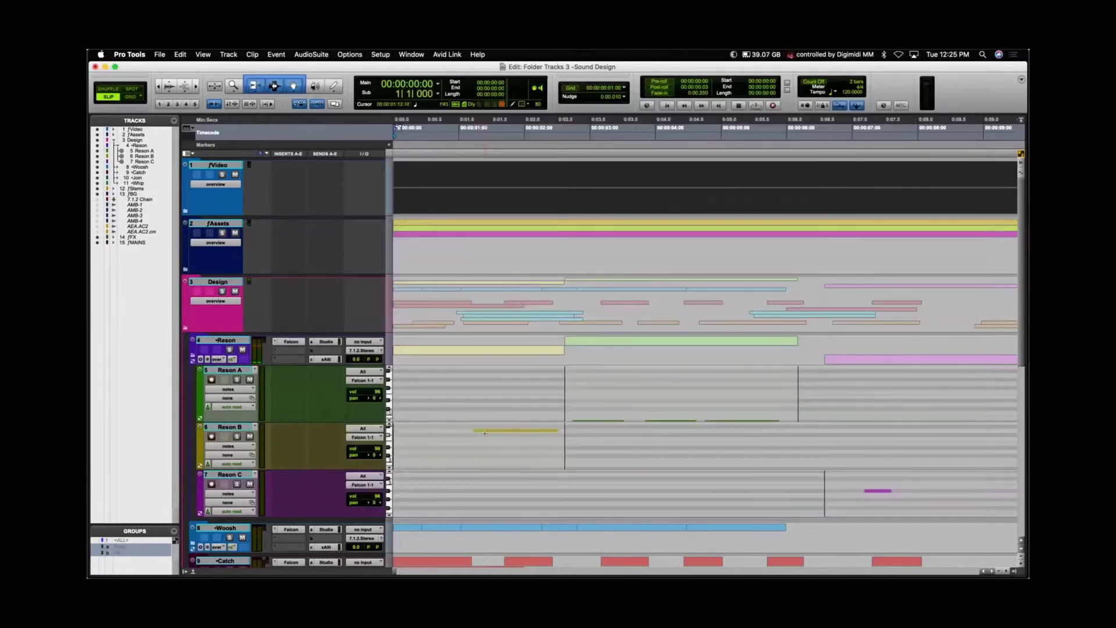
Collapse the •Reson folder and select the •Reson track followed by the •Whip track.
left_click(194, 359)
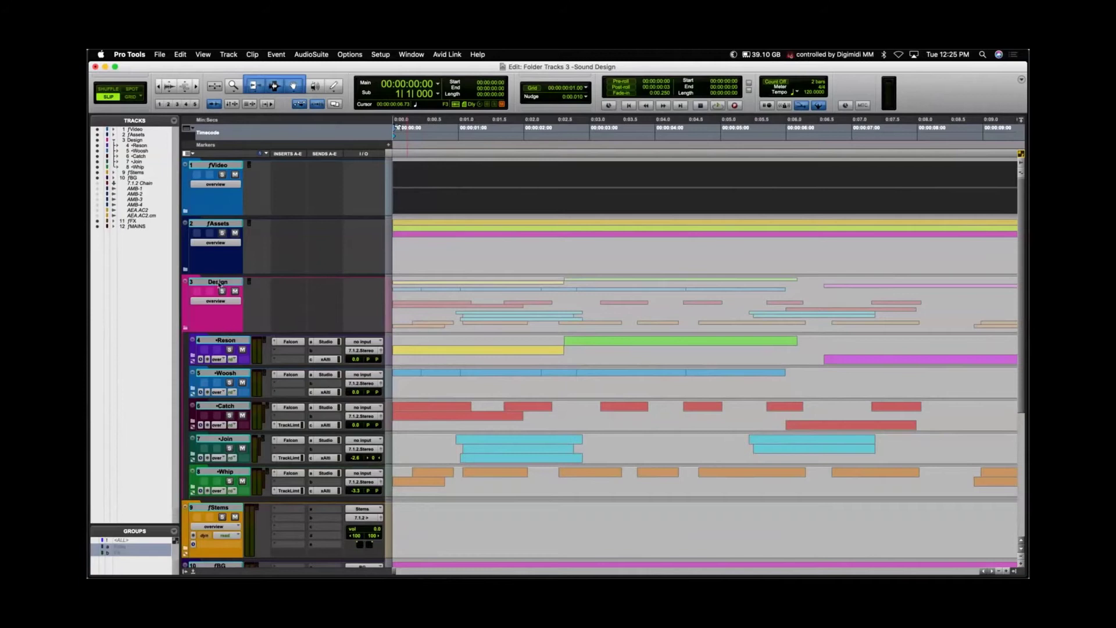
left_click(230, 341)
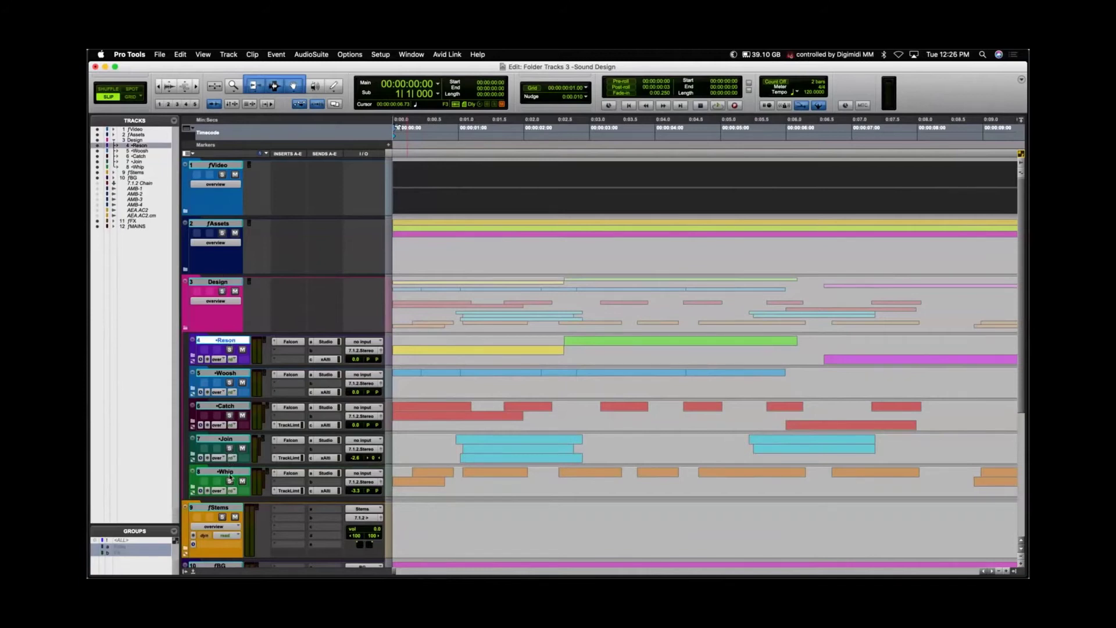
left_click(230, 476)
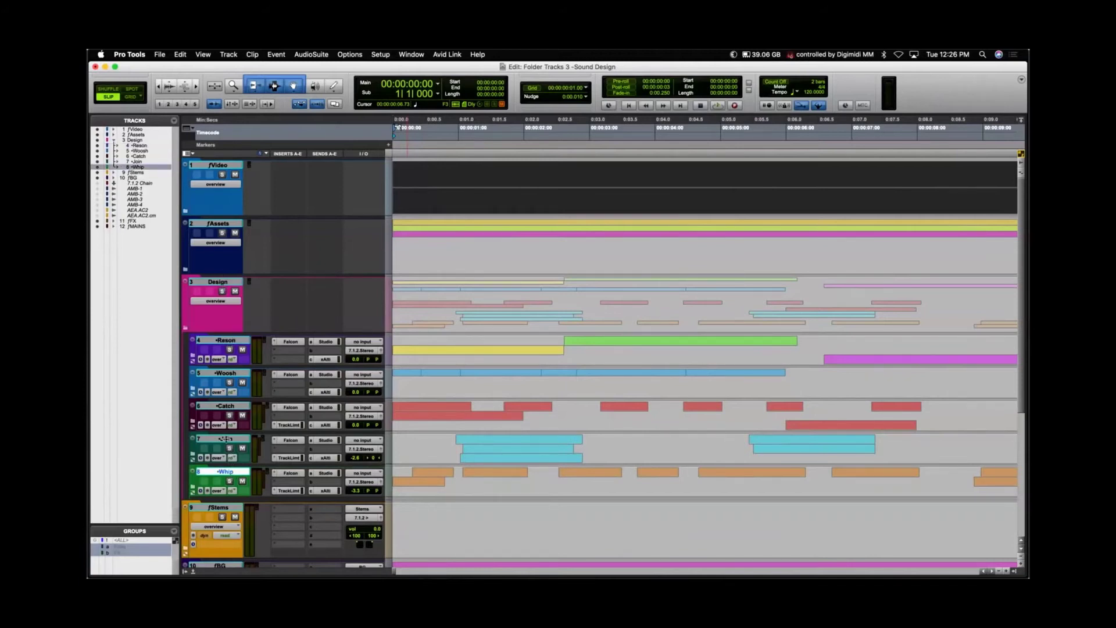
Commit the five tracks from •Reson to •Whip offline, copying sends and group assignments and leaving the source tracks unchanged.
left_click(230, 342, "shift")
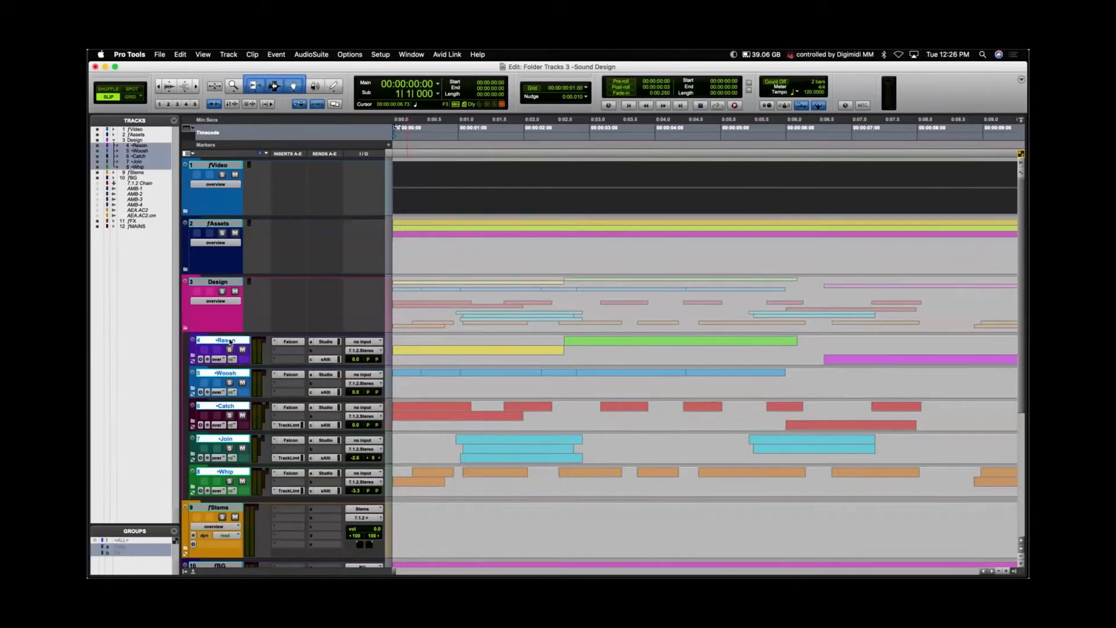
right_click(230, 343)
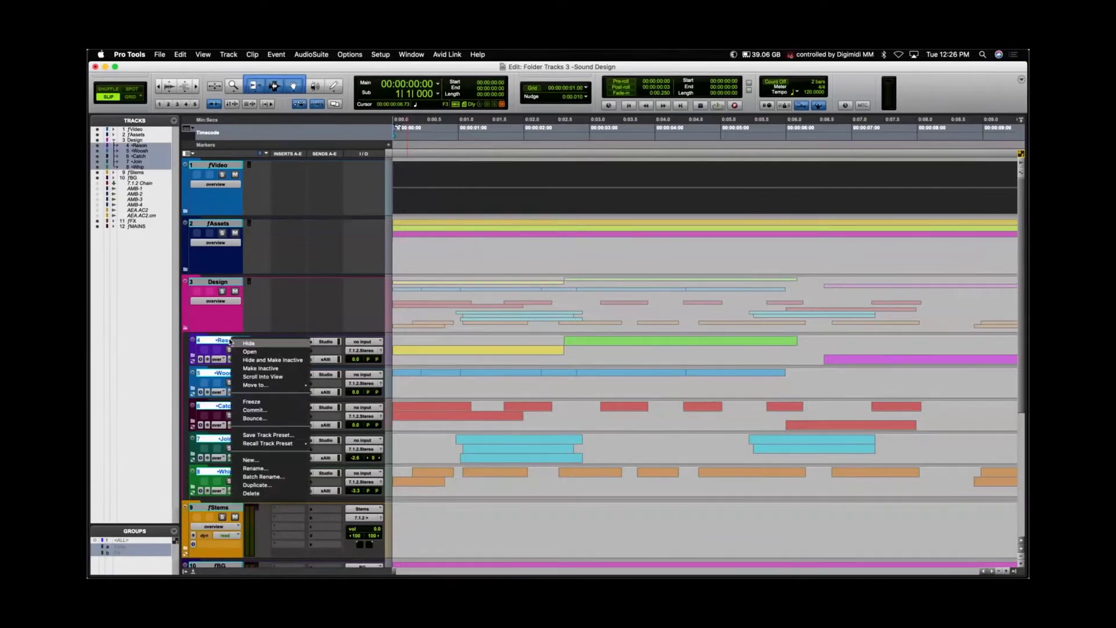
left_click(284, 412)
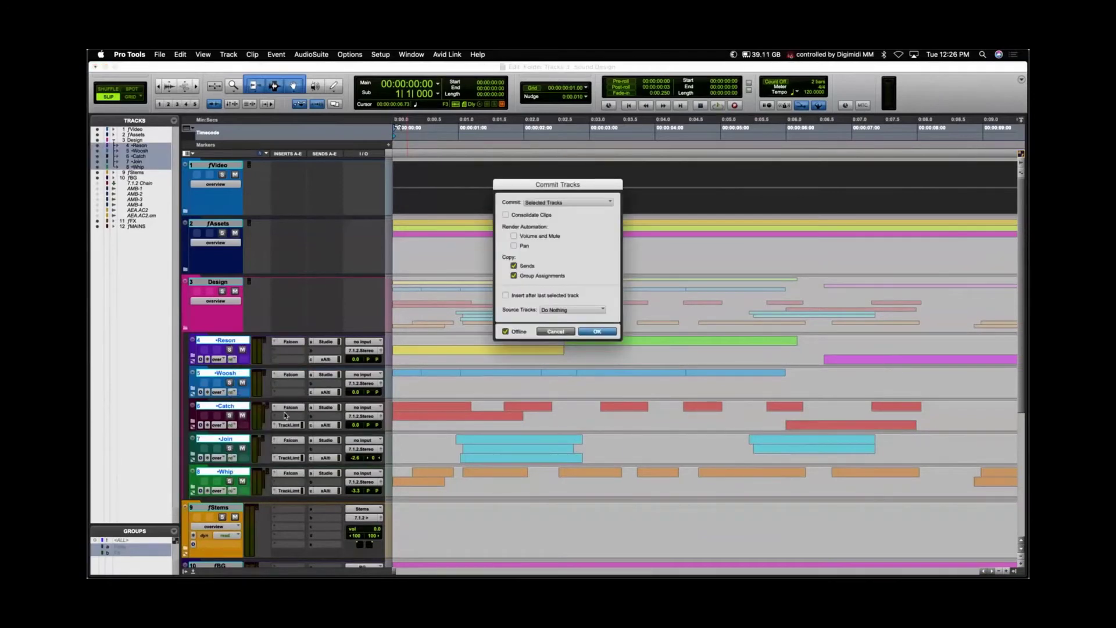
left_click(597, 331)
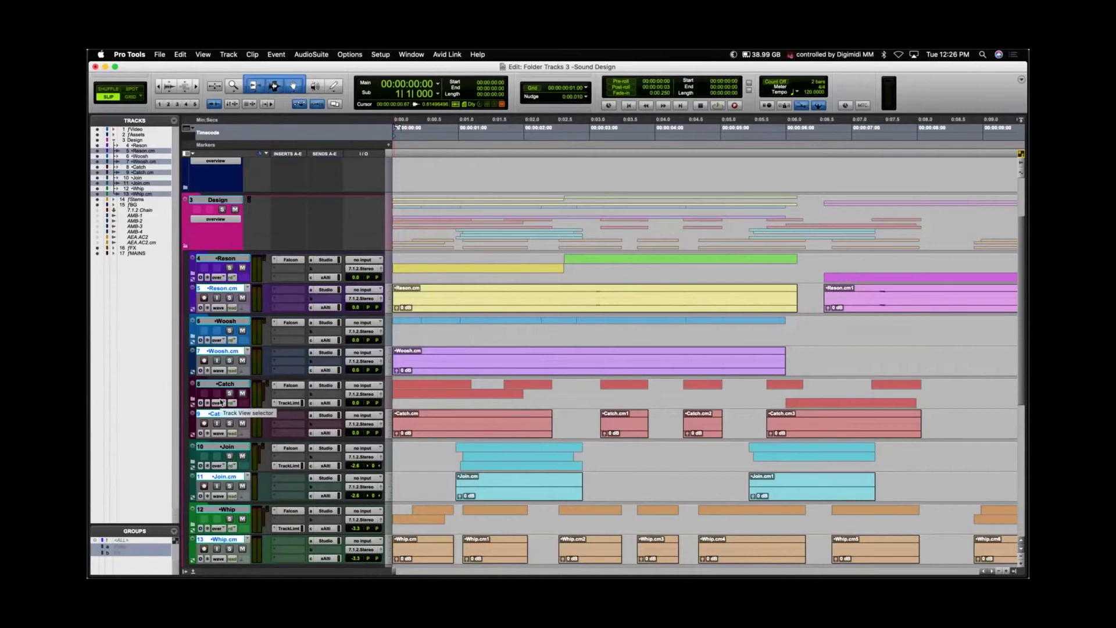
Move the selected committed .cm tracks out of the Design folder and into the ƒStems folder.
scroll(221, 401, "down", 3)
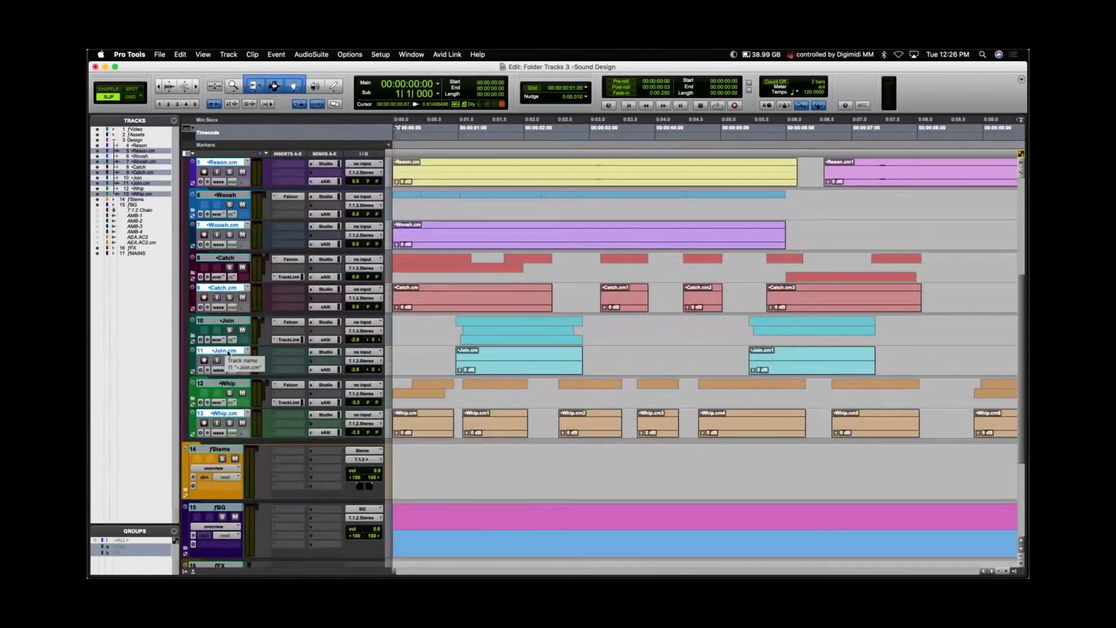
left_click_drag(228, 353, 215, 473)
scroll(192, 349, "up", 5)
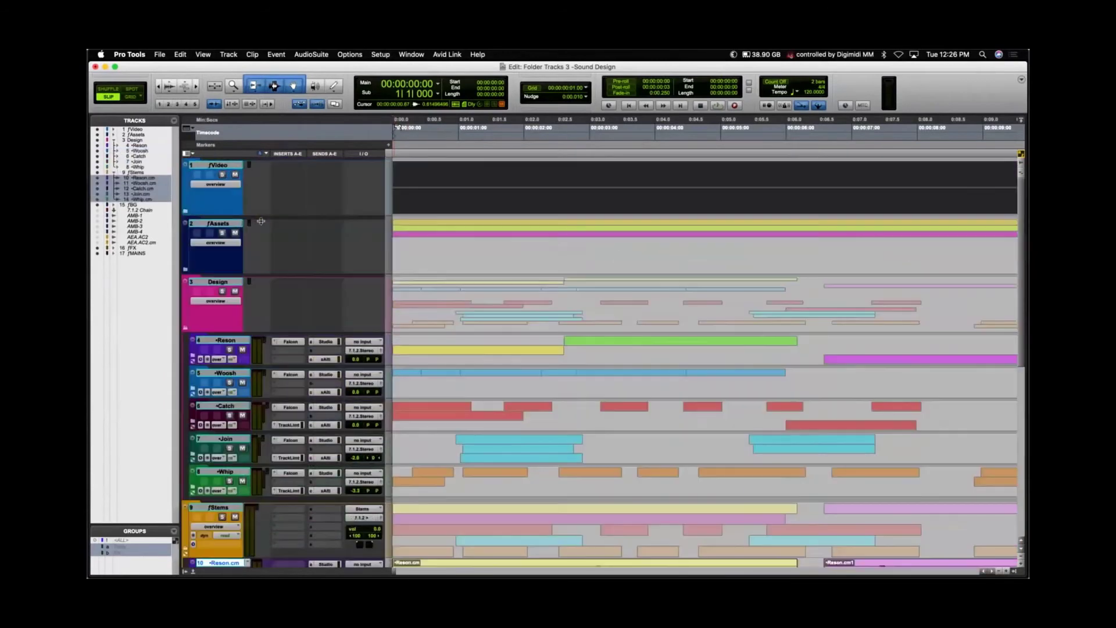
Collapse the Design folder, review the committed tracks in ƒStems, and collapse ƒStems too.
left_click(185, 327)
scroll(222, 320, "down", 3)
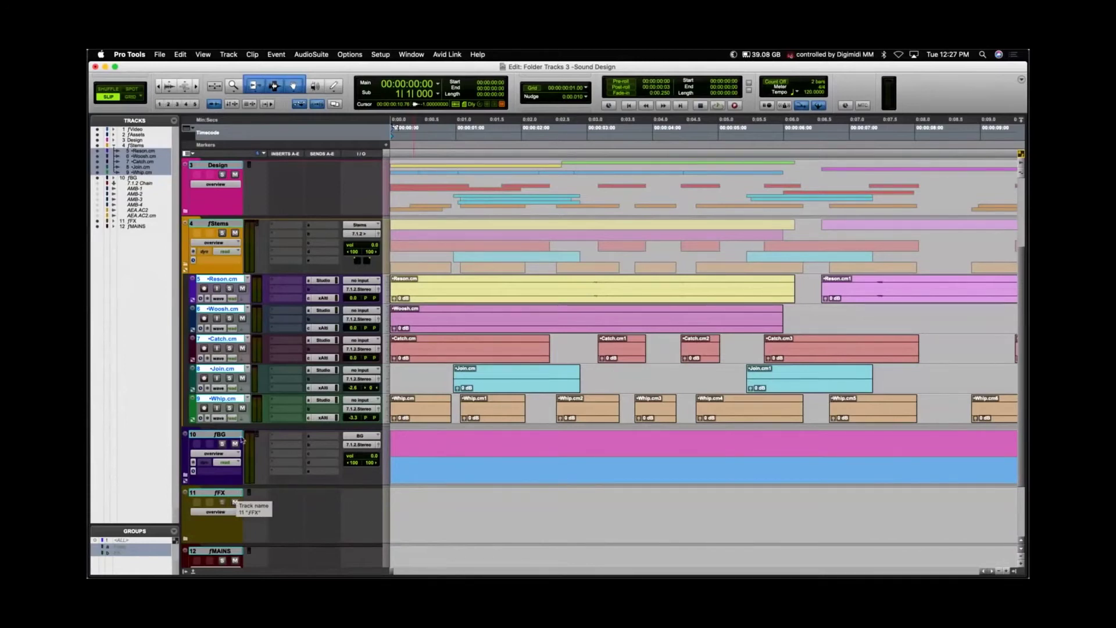
left_click(186, 267)
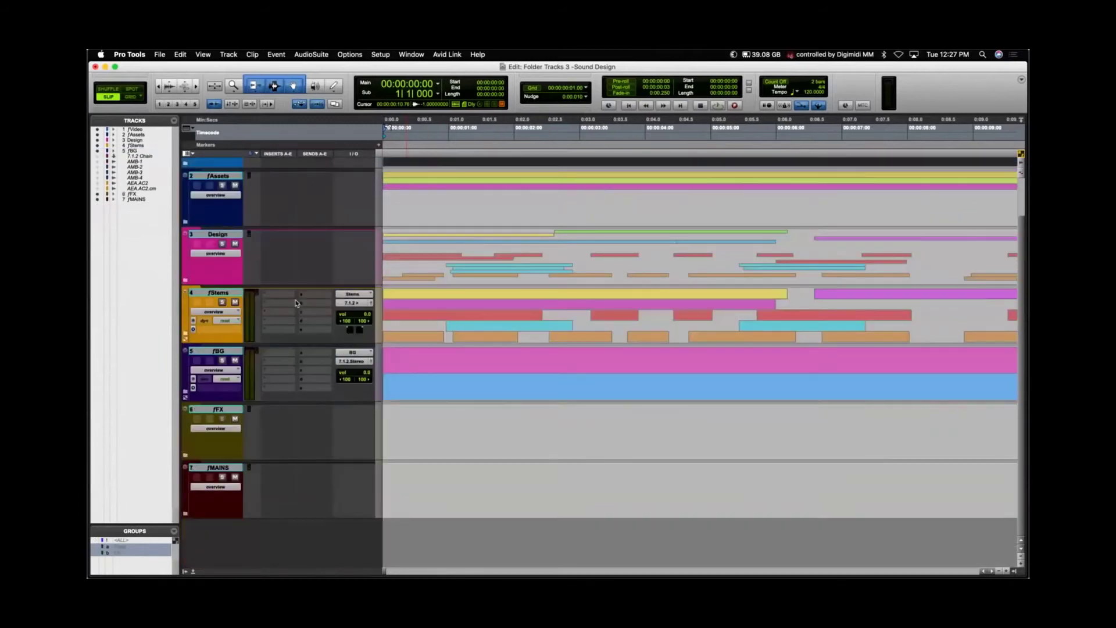
scroll(296, 302, "up", 2)
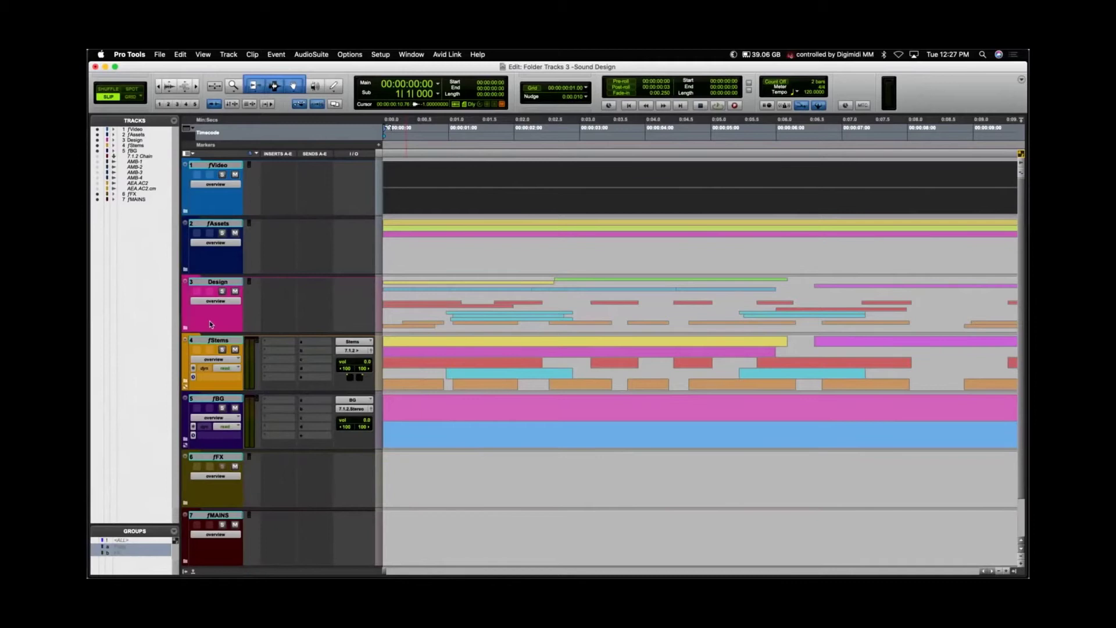
Open the recent session Folder Tracks 4 - Mix Comparison without saving changes to the Sound Design session.
left_click(160, 57)
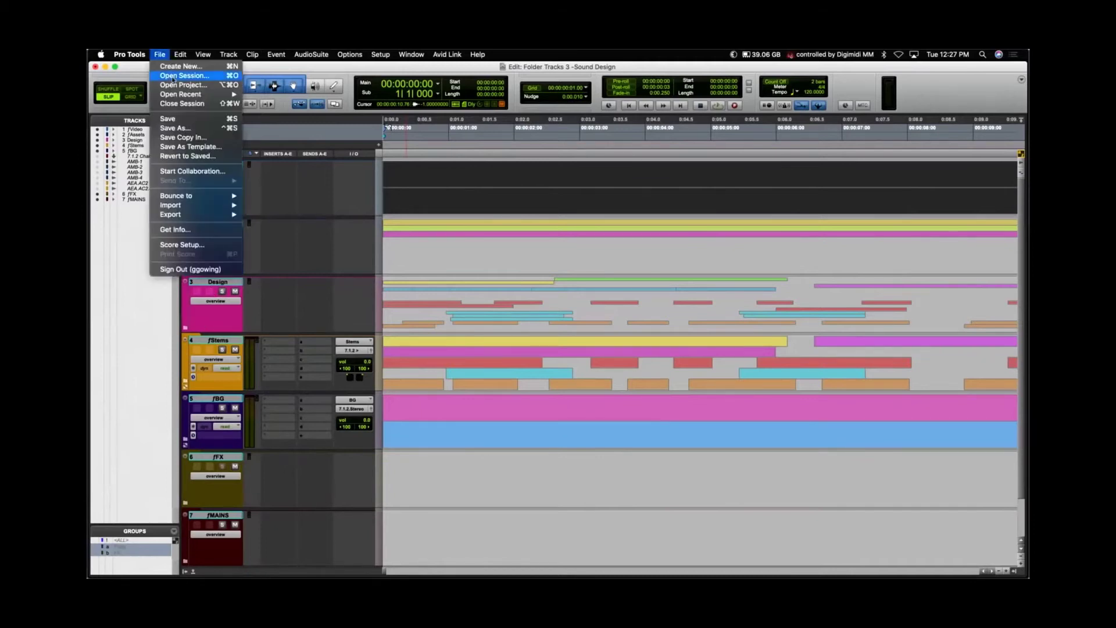
mouse_move(179, 97)
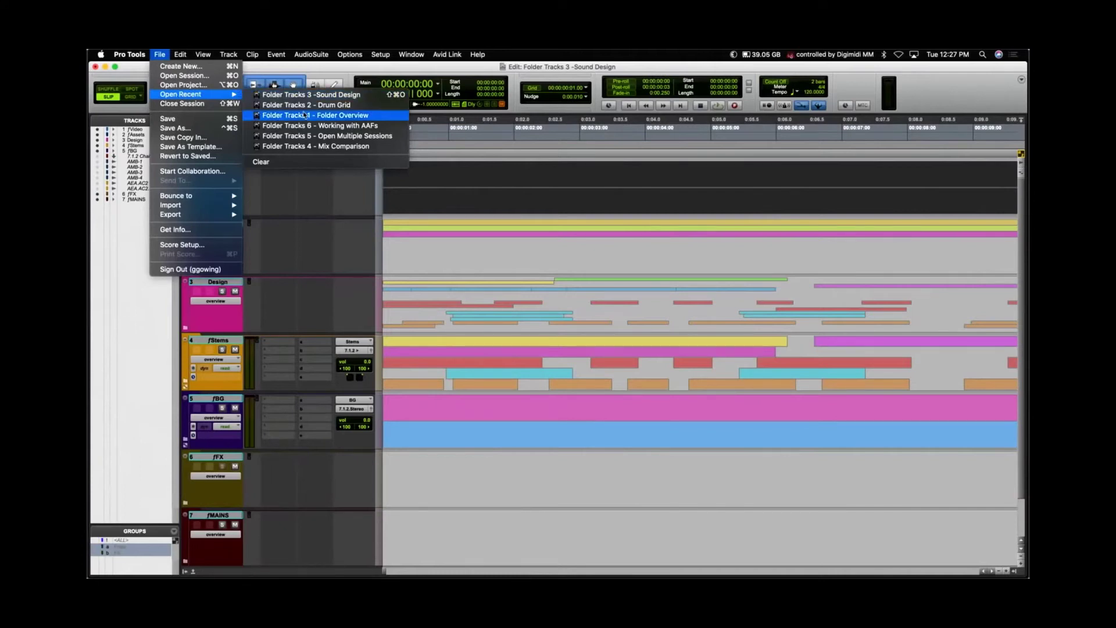
left_click(305, 147)
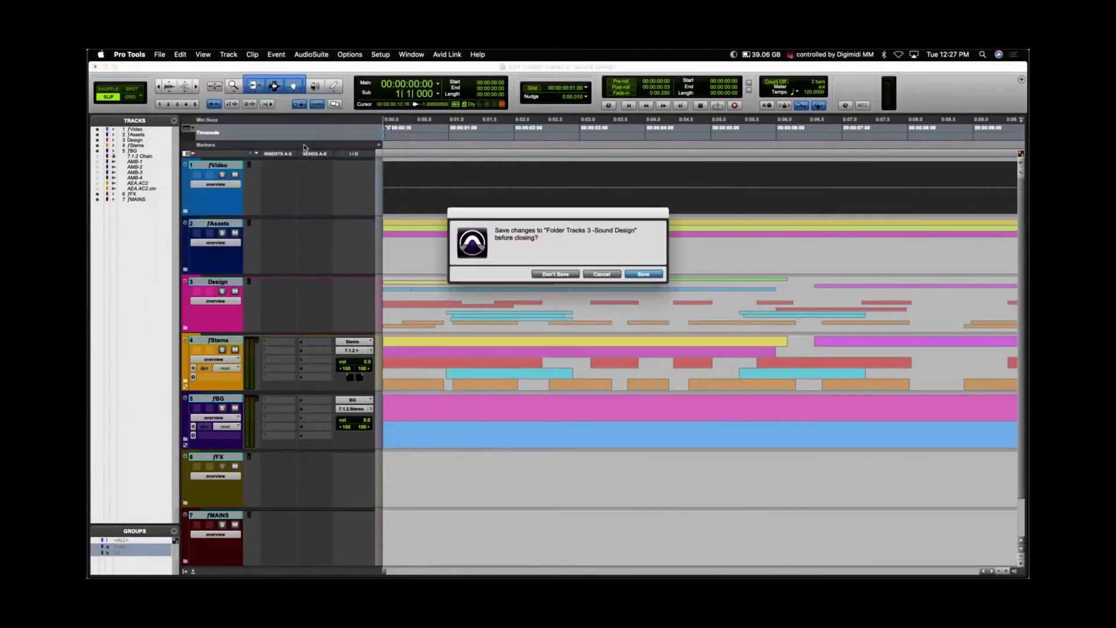
left_click(556, 274)
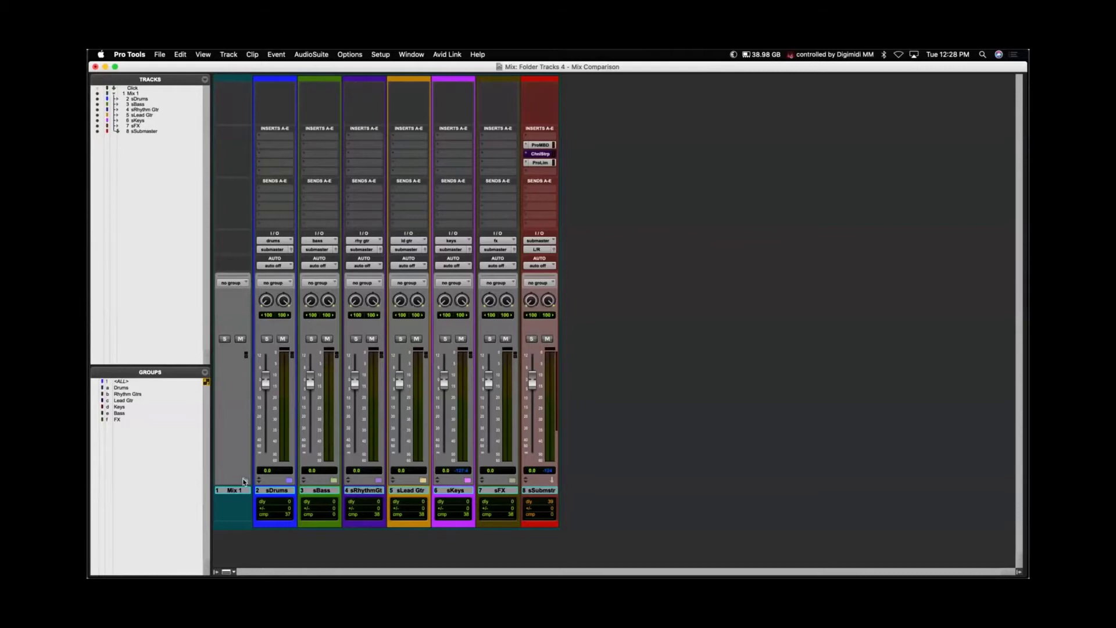
Expand sDrums and all other subfolders of Mix 1 at once, and review their channels across the mixer.
left_click(290, 481)
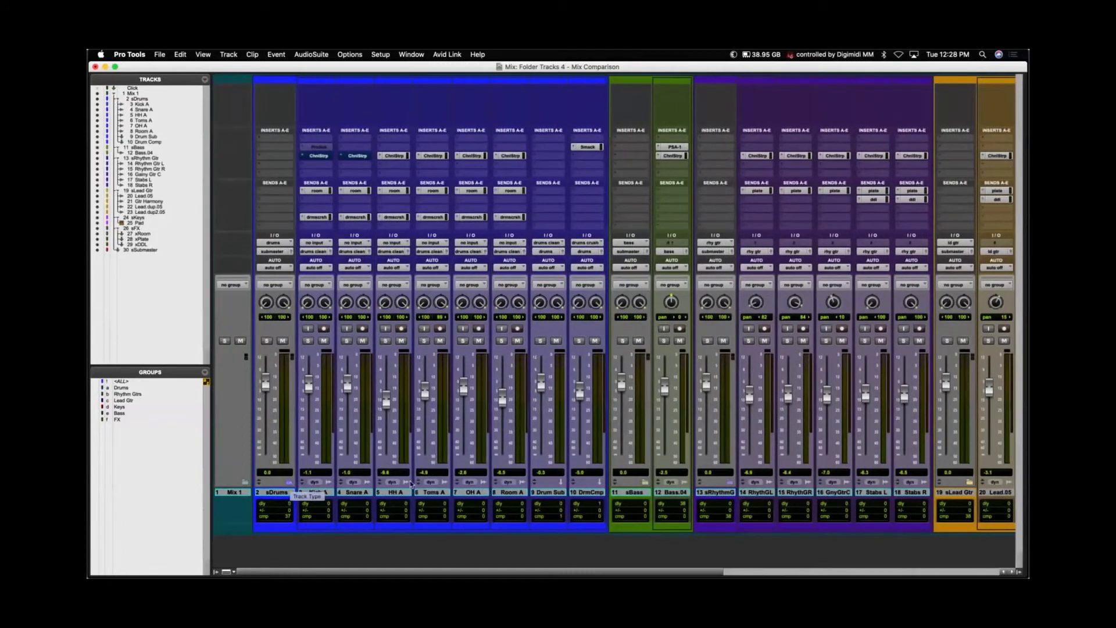
scroll(410, 484, "right", 3)
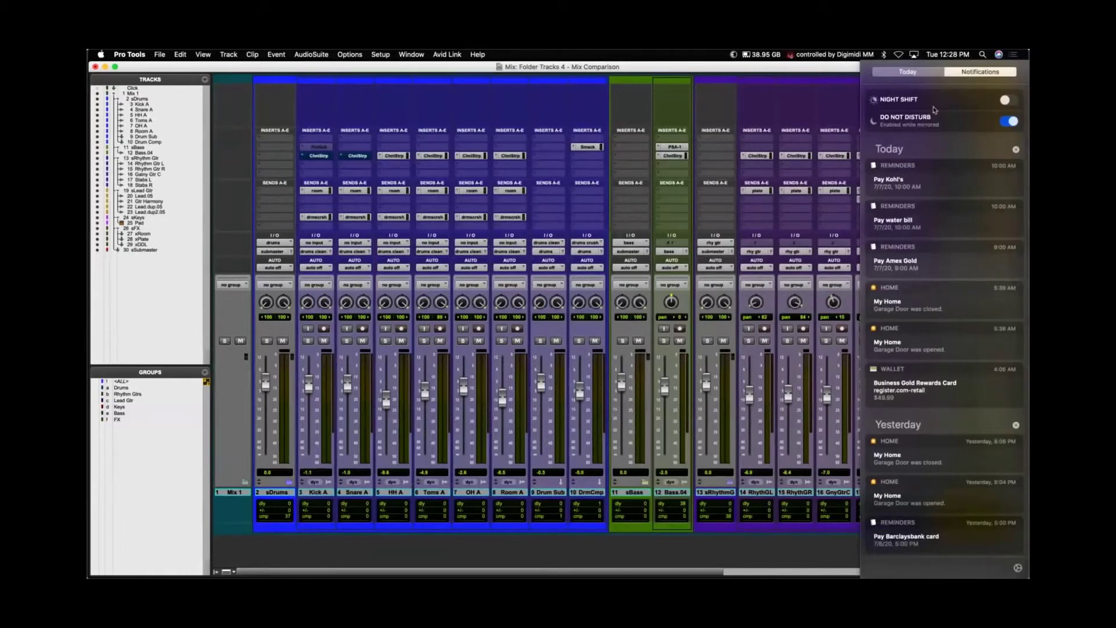
left_click(1014, 54)
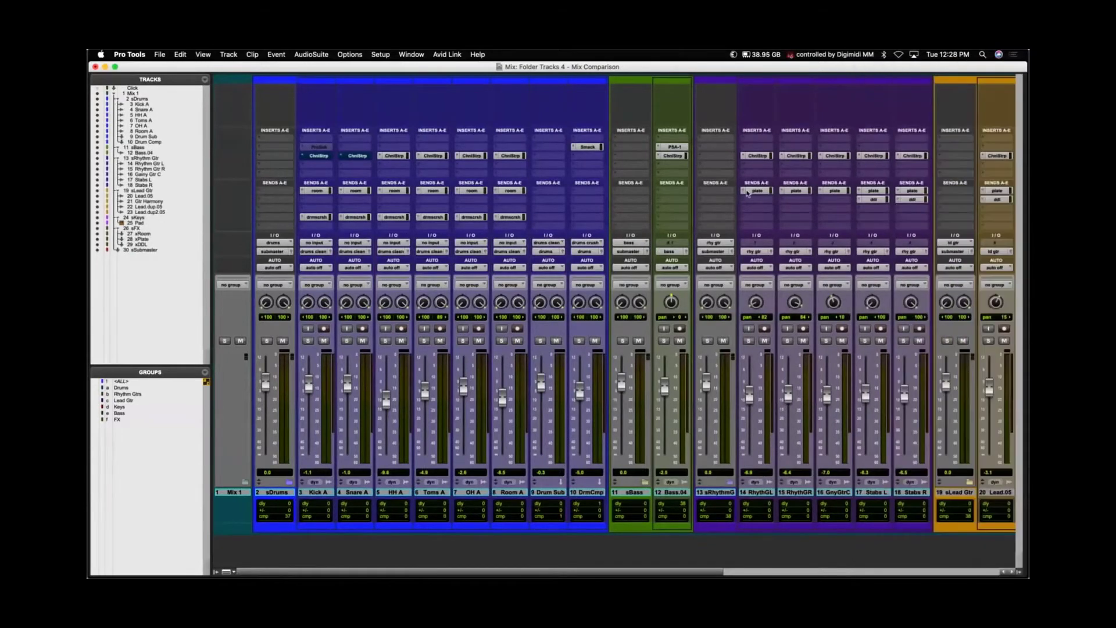
scroll(708, 217, "right", 10)
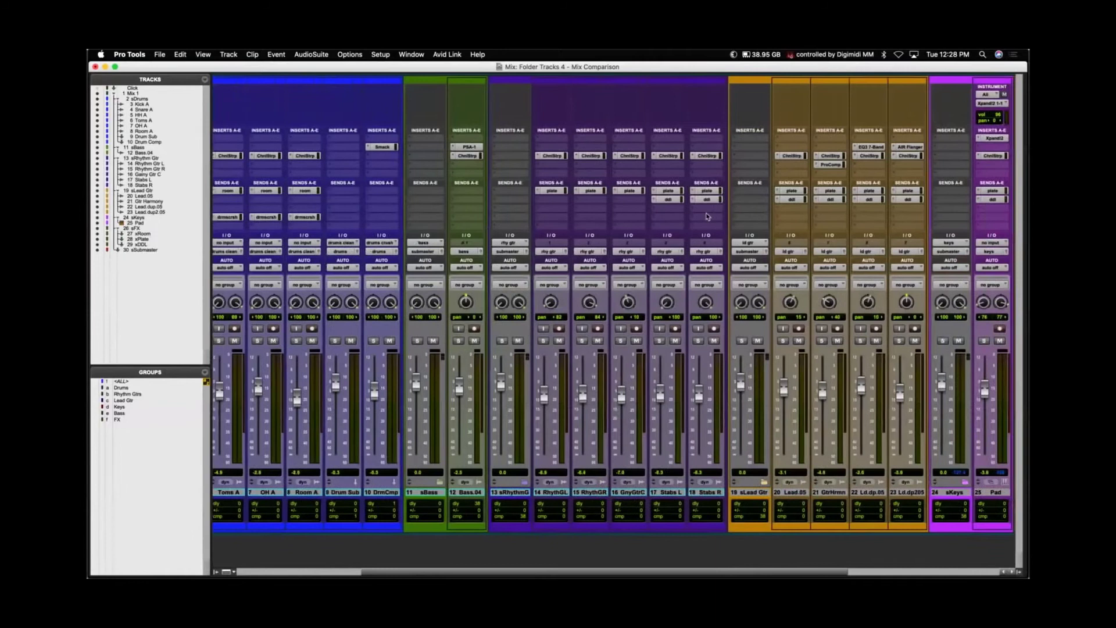
scroll(707, 216, "left", 10)
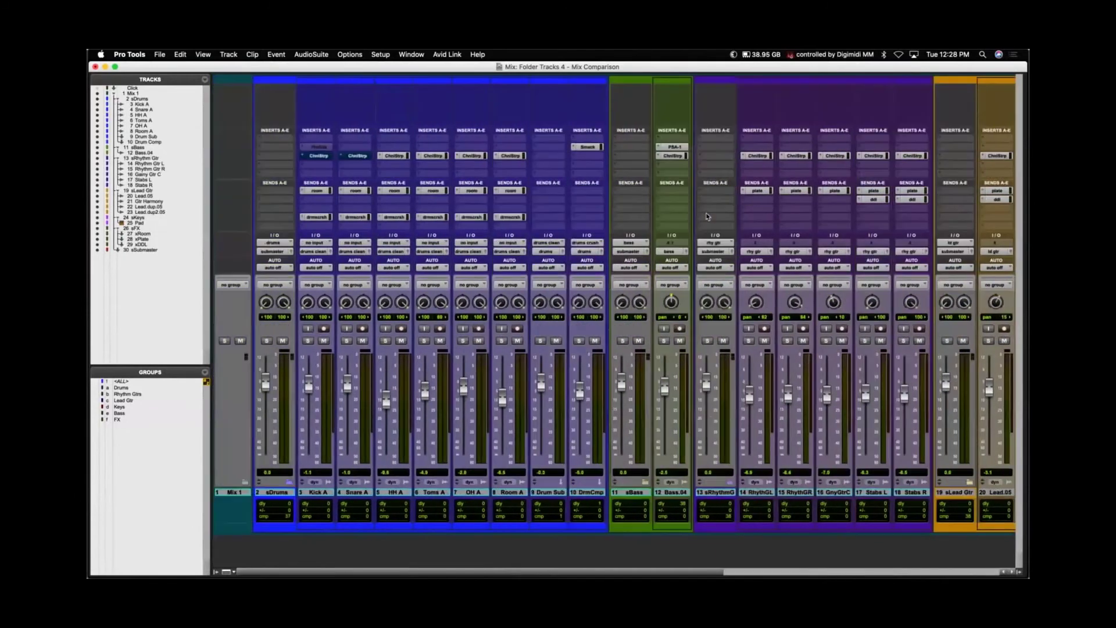
Collapse the Mix 1 folder and duplicate it once with all member tracks, inserts, sends, automation, playlists and group assignments.
left_click(246, 482)
left_click(238, 491)
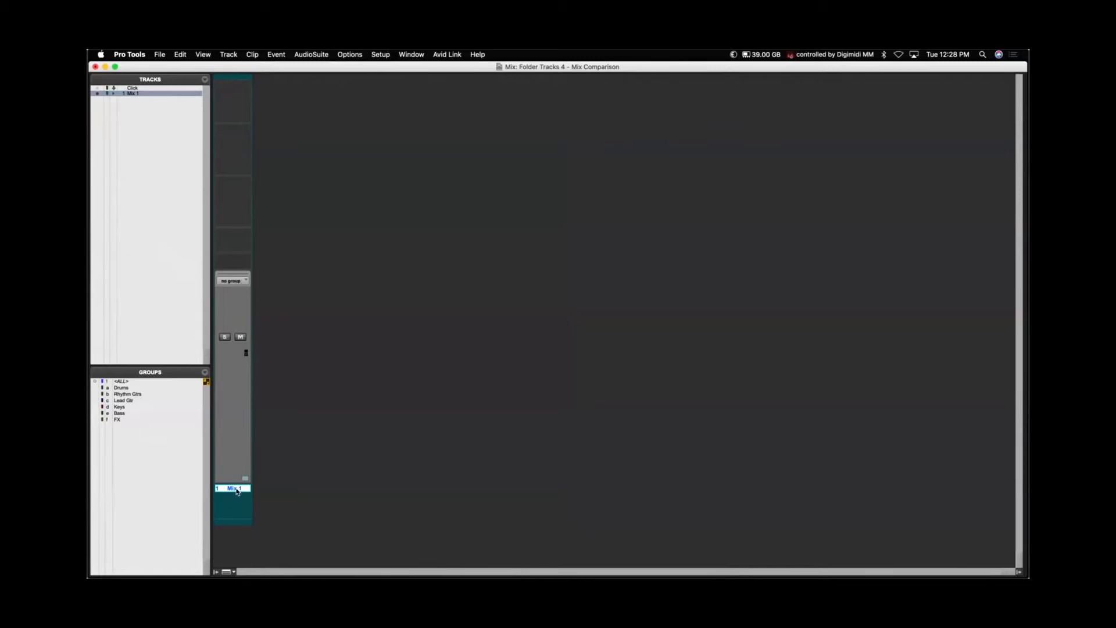
right_click(237, 491)
left_click(232, 490)
right_click(232, 490)
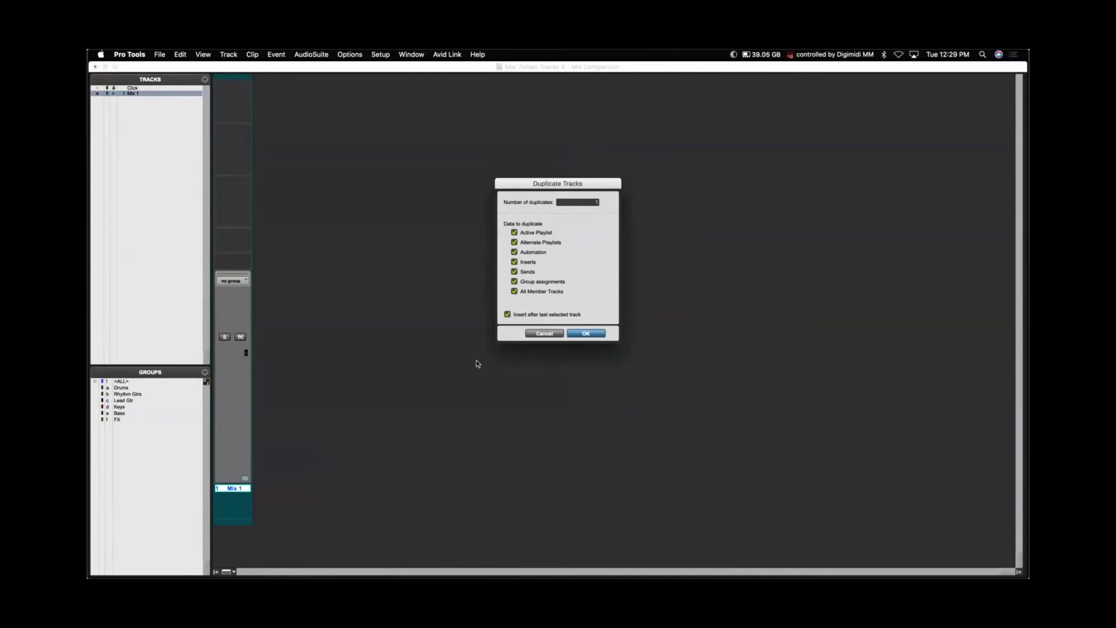
key("Return")
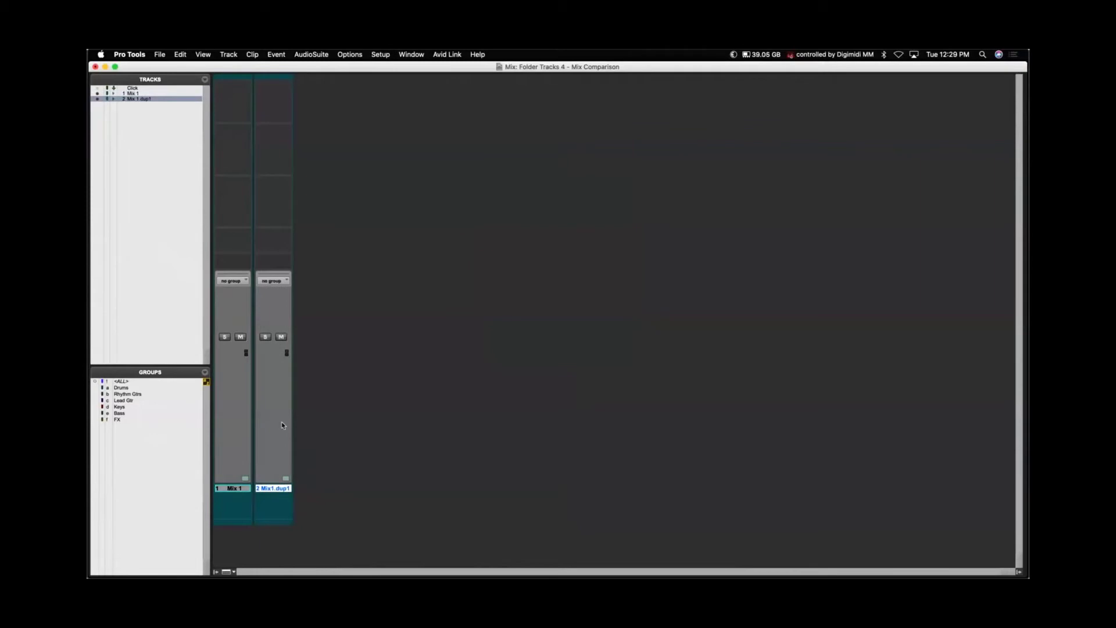
Color the duplicated mix folder magenta and close the color palette.
double_click(276, 522)
left_click(573, 239)
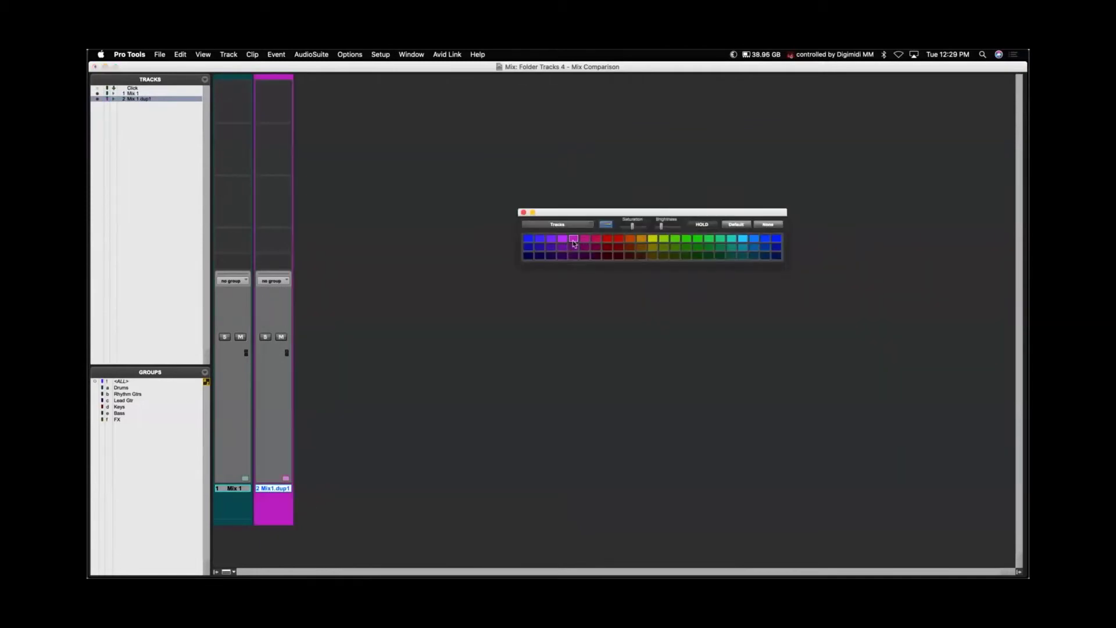
left_click(523, 213)
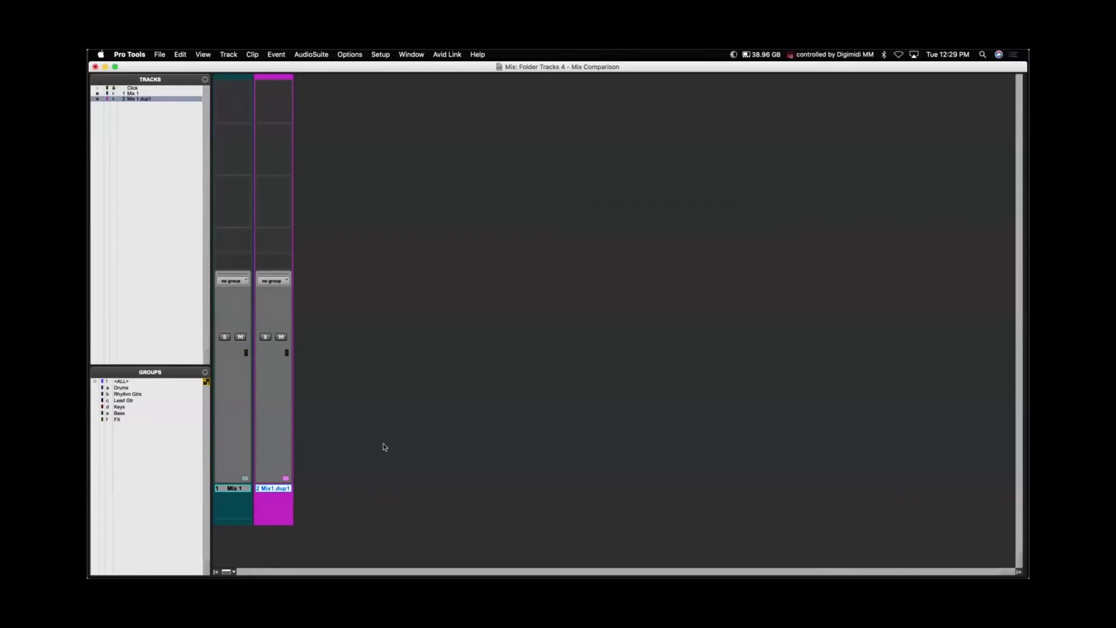
Expand the duplicated mix folder to review its member tracks, and rename the folder Mix 2.
left_click(286, 478)
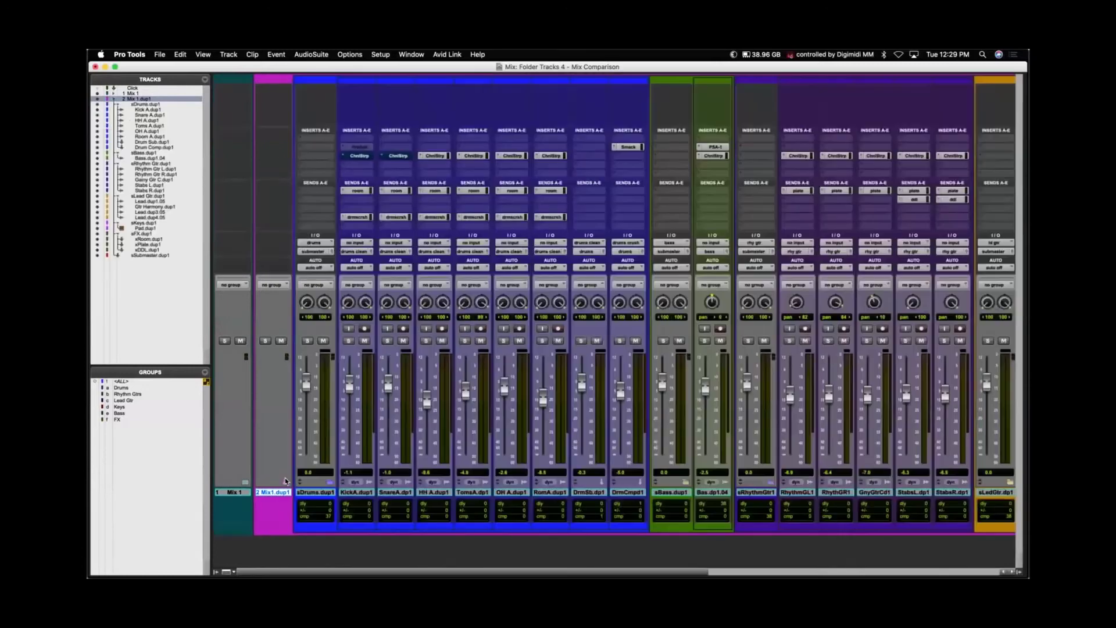
scroll(561, 500, "right", 10)
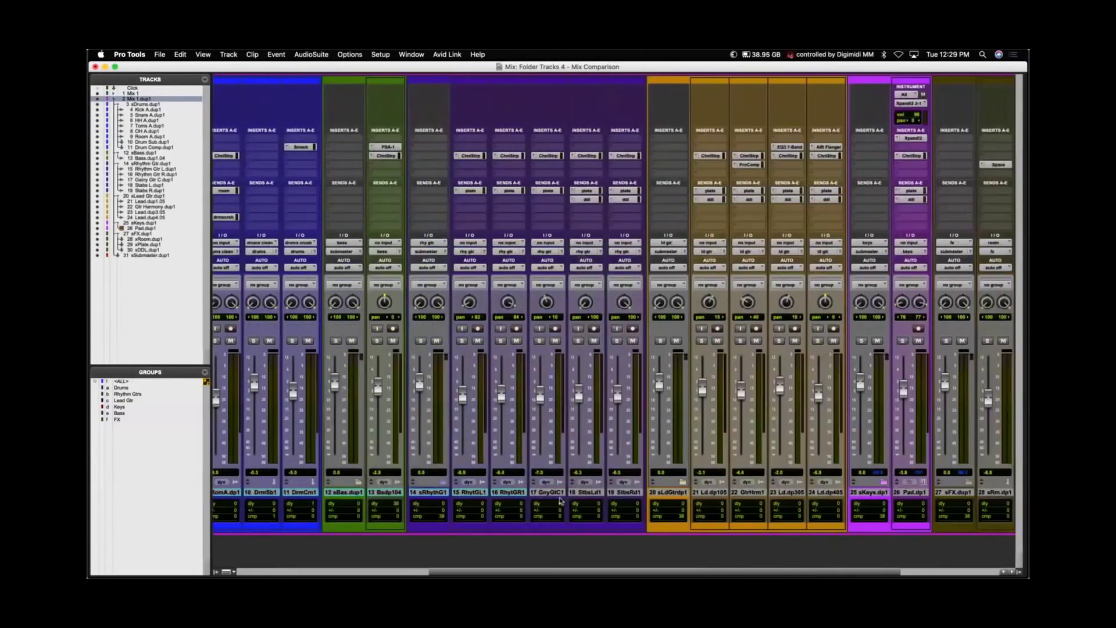
scroll(523, 503, "left", 10)
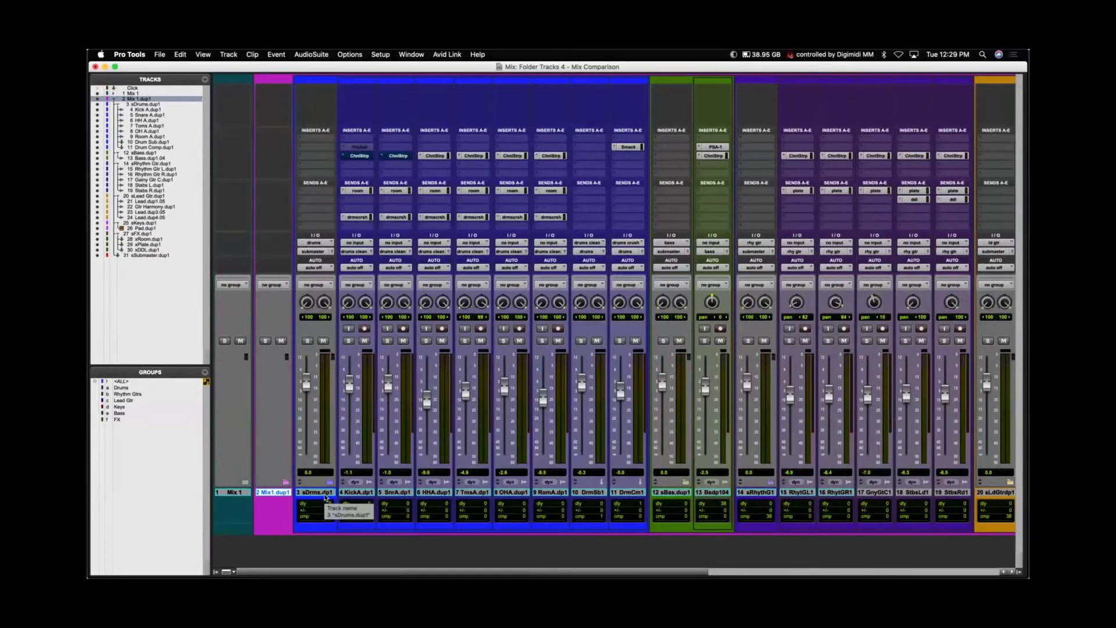
double_click(271, 493)
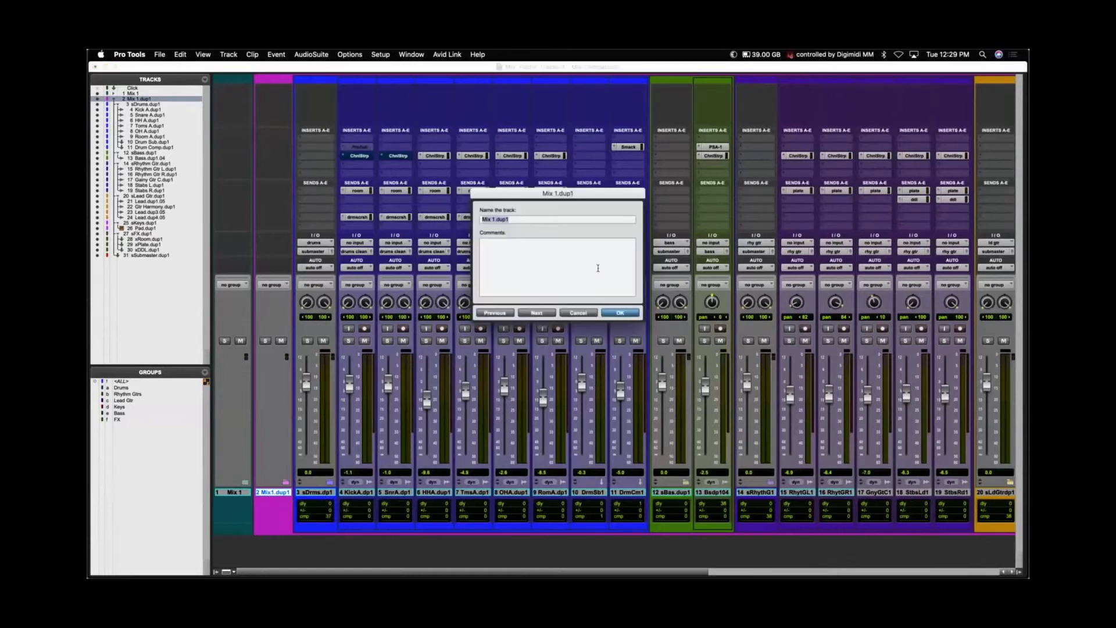
type("Mix 2")
key("Return")
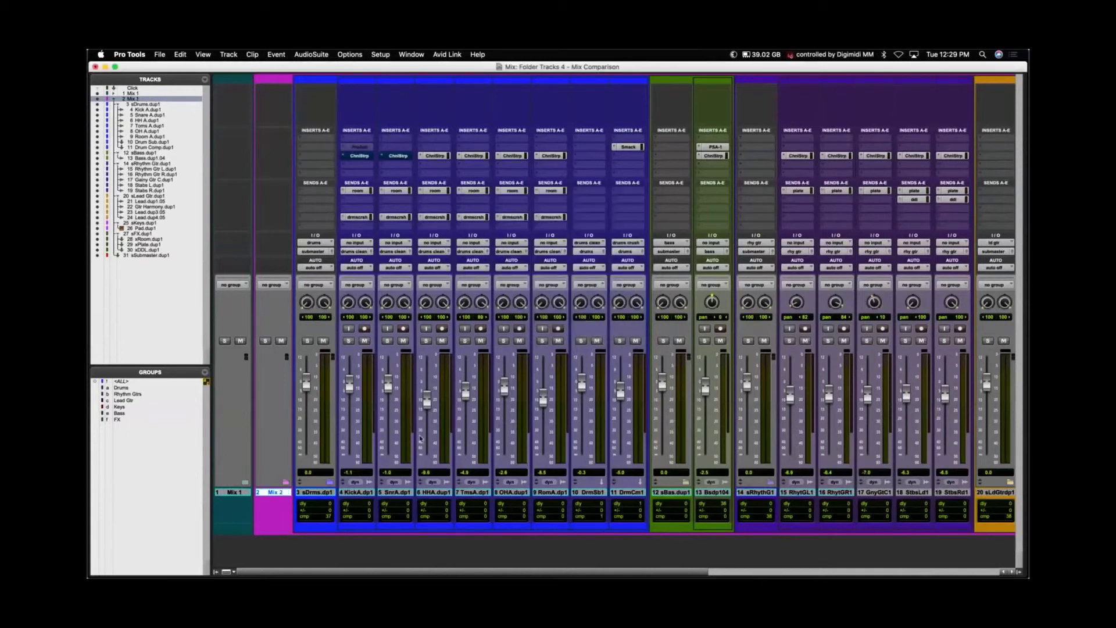
Select all member tracks of Mix 2, from sDrums.dup1 through sSubmaster.dup1, and batch rename them by replacing "dup1" with "mix2".
left_click(326, 492)
scroll(550, 485, "right", 3)
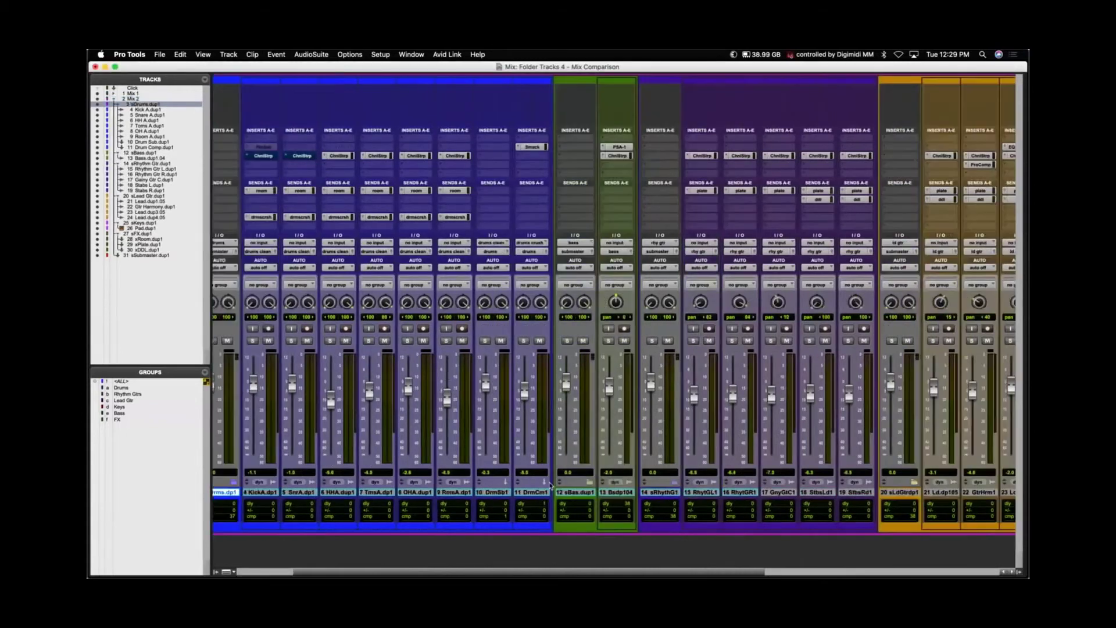
scroll(550, 485, "right", 10)
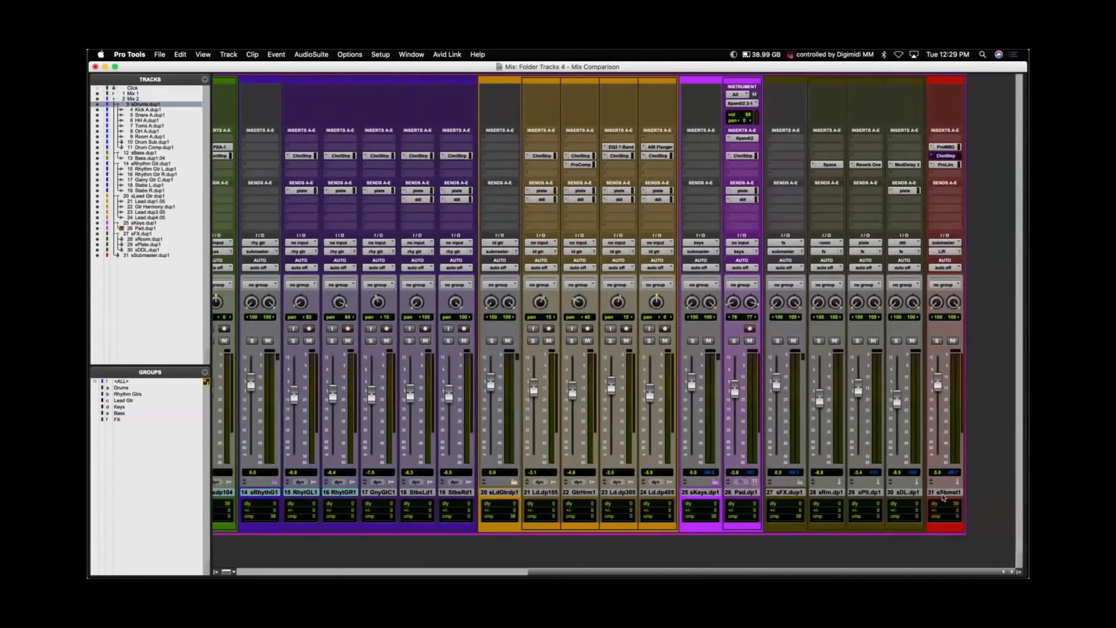
right_click(943, 497)
left_click(798, 461)
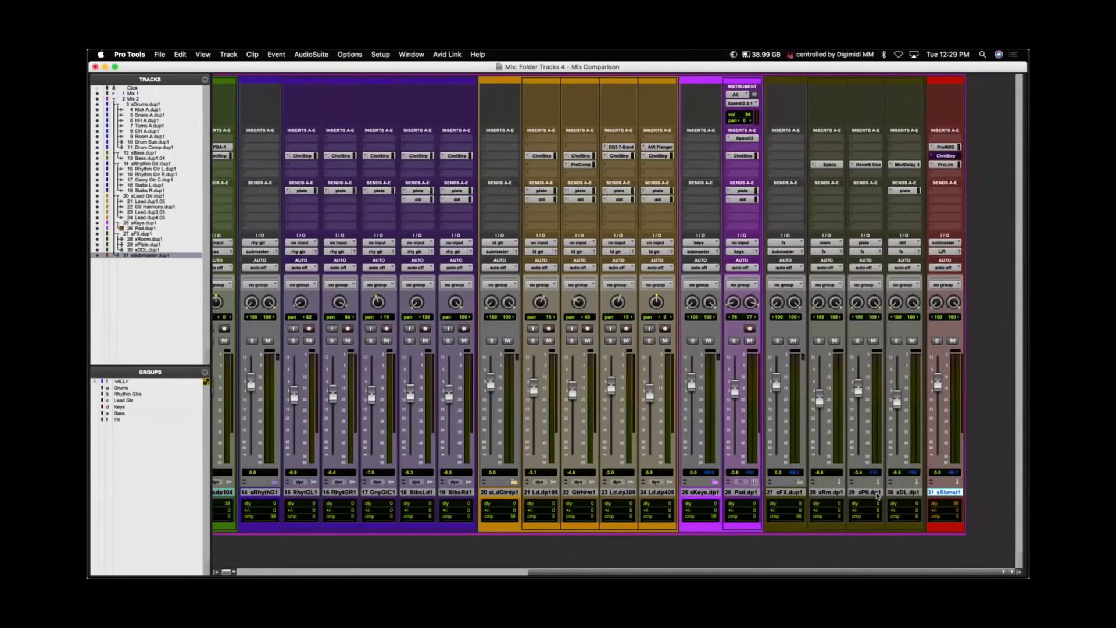
scroll(878, 495, "left", 10)
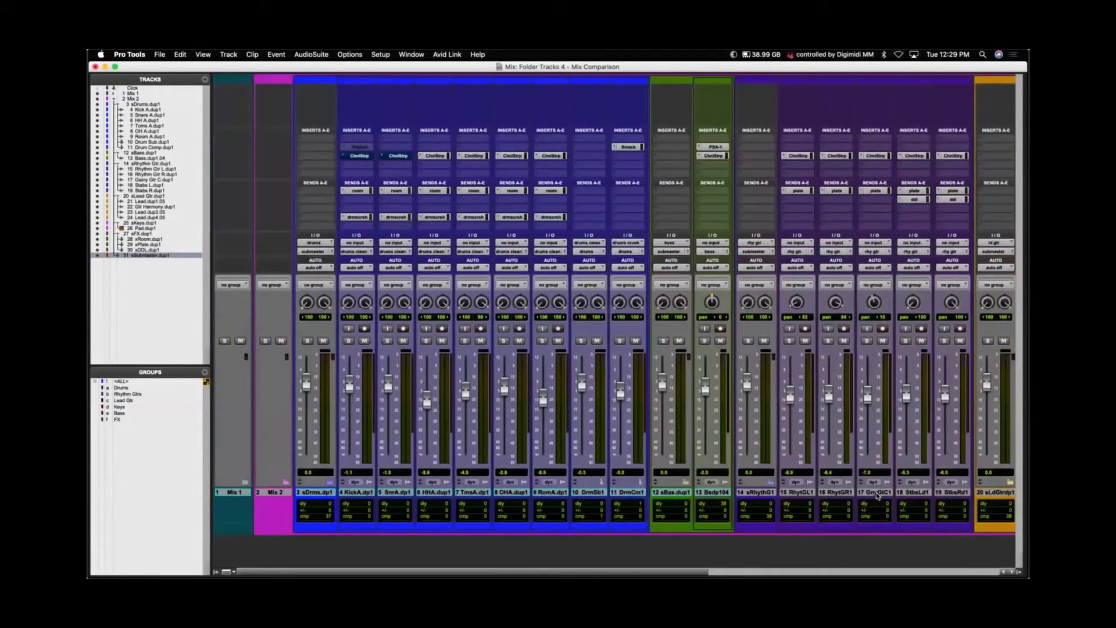
left_click(333, 496, "shift")
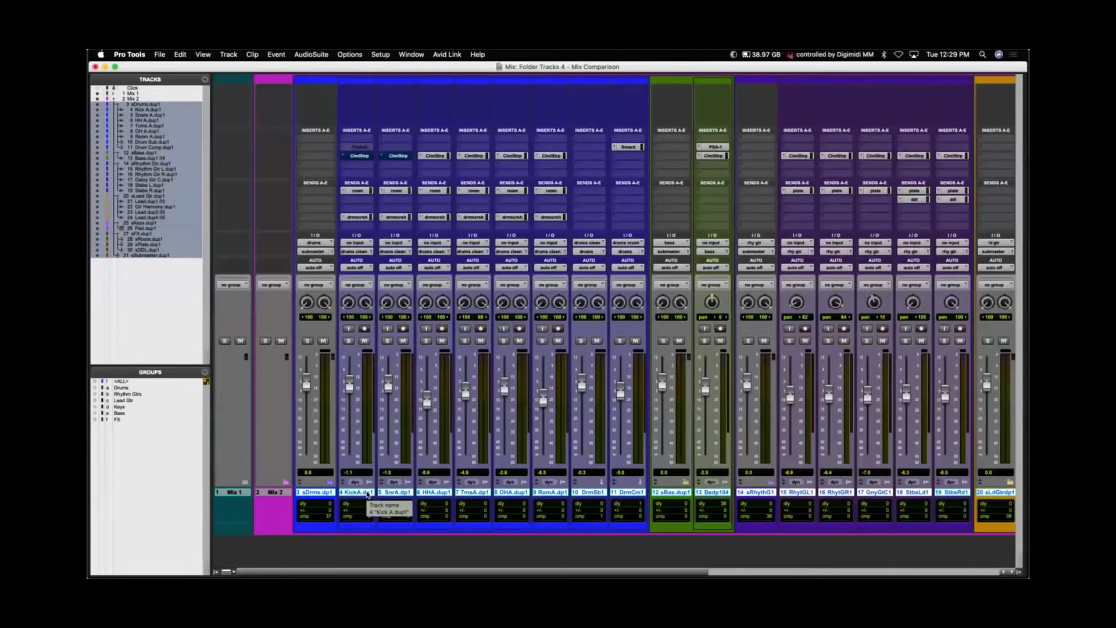
right_click(366, 494)
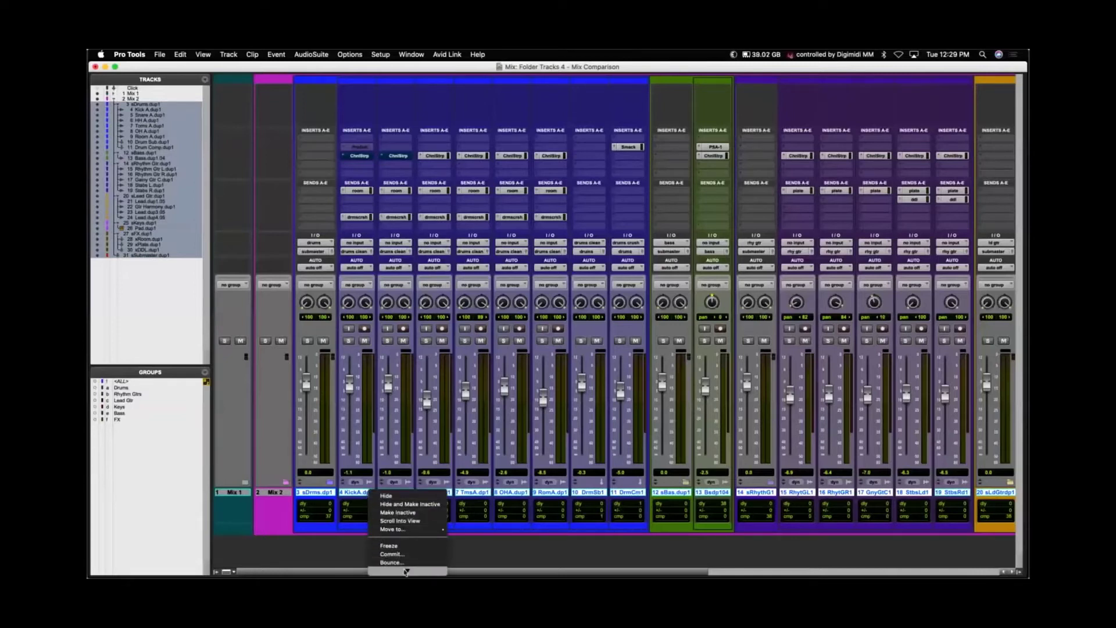
mouse_move(405, 572)
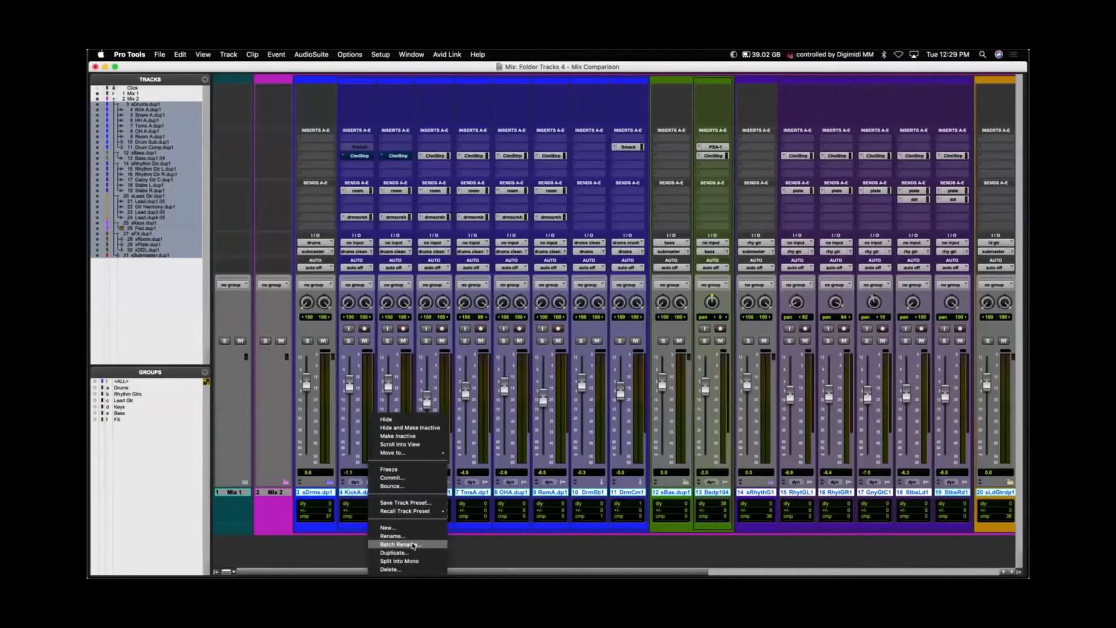
left_click(413, 545)
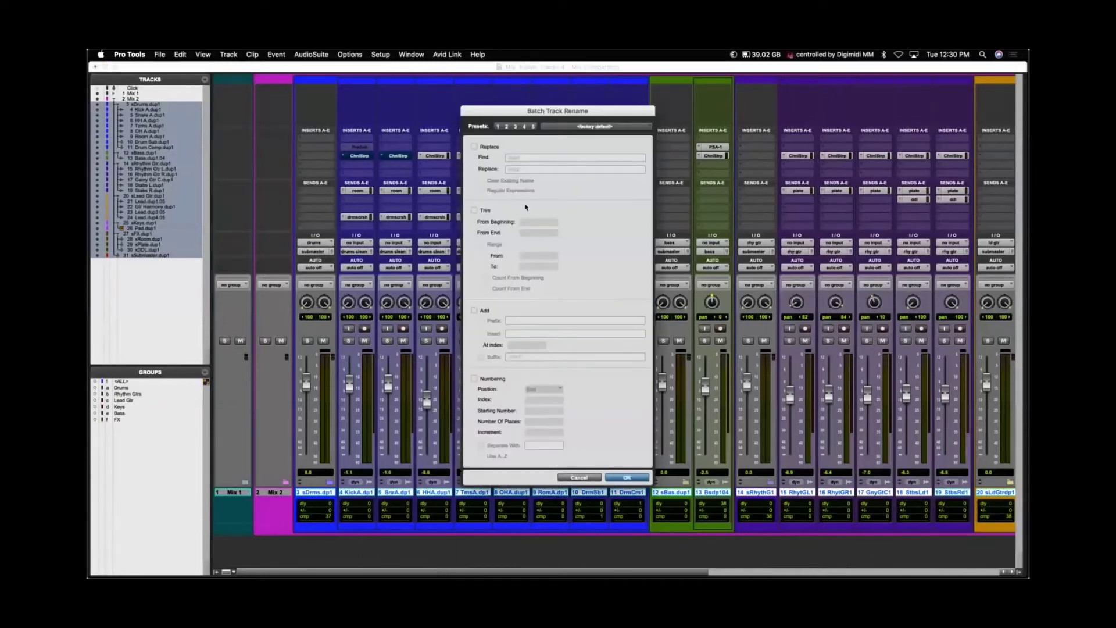
left_click(474, 147)
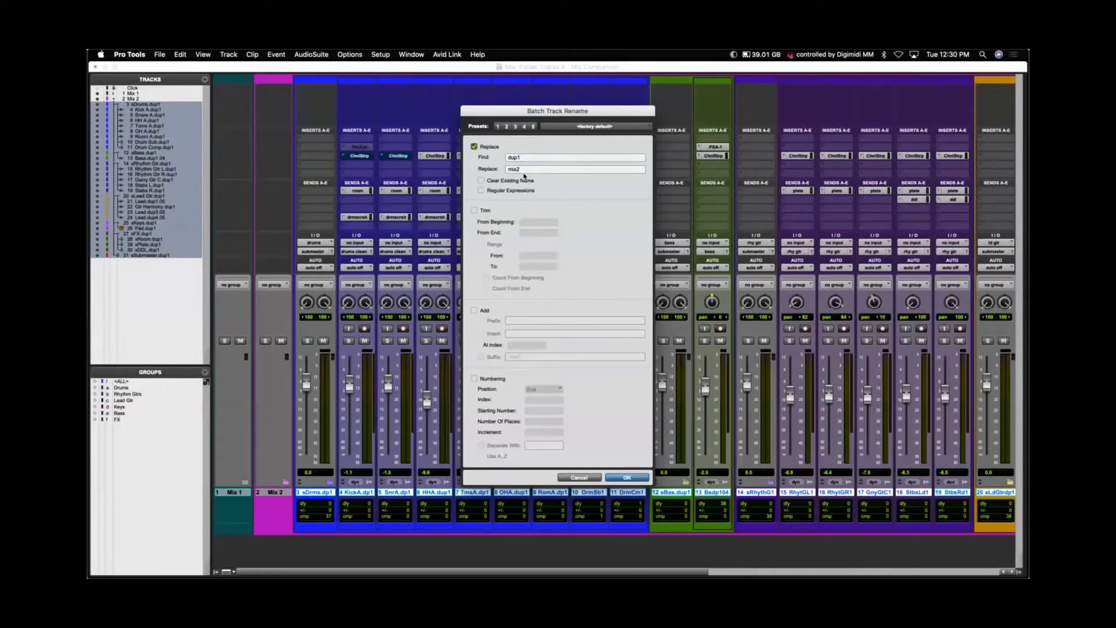
left_click(628, 477)
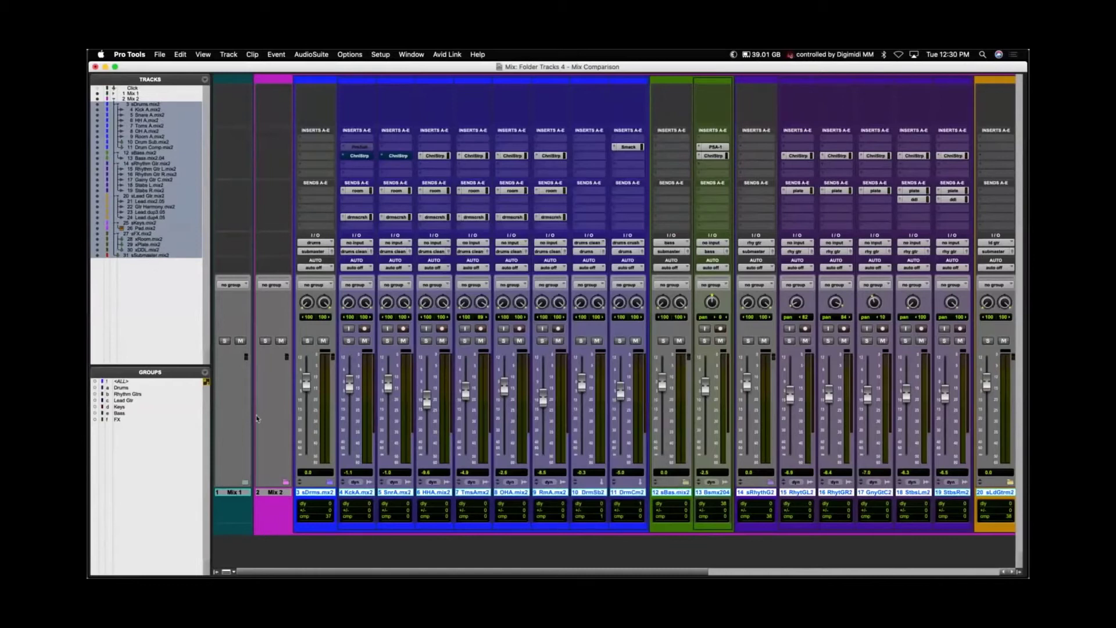
Batch rename all member tracks of Mix 1, from sDrums through sSubmaster, by adding the suffix ".mix1", leaving both mix folders collapsed.
left_click(286, 482)
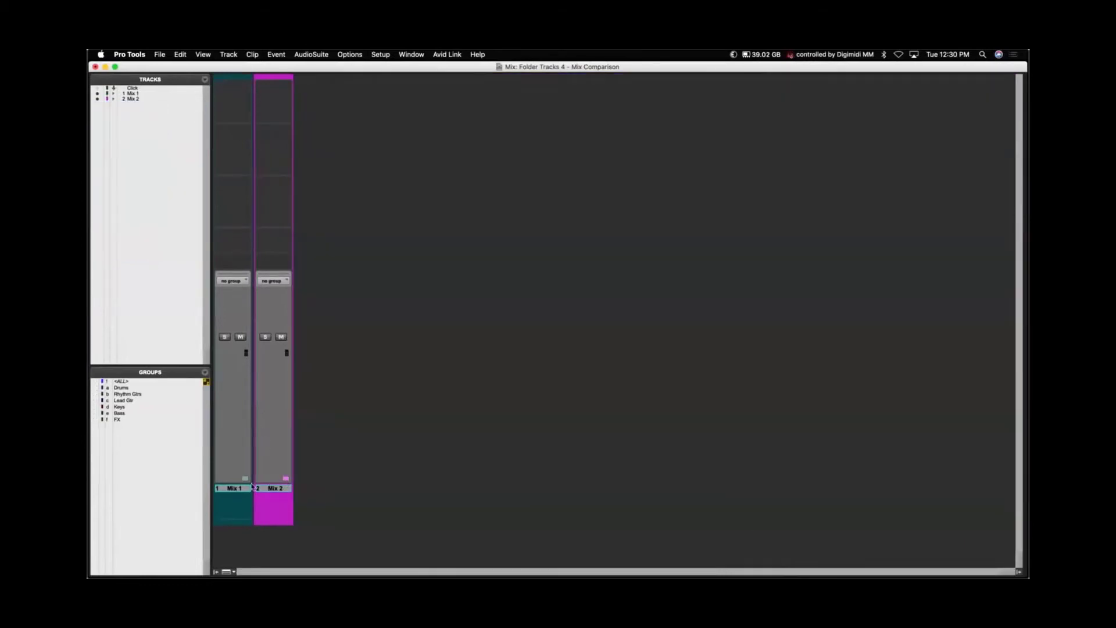
left_click(245, 479)
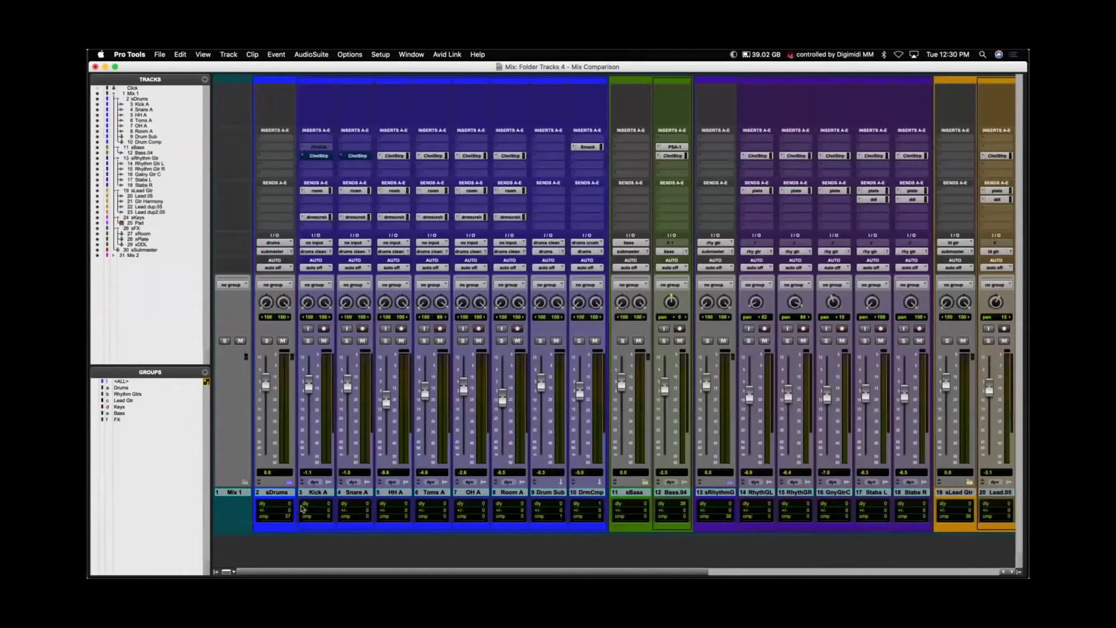
left_click(286, 493)
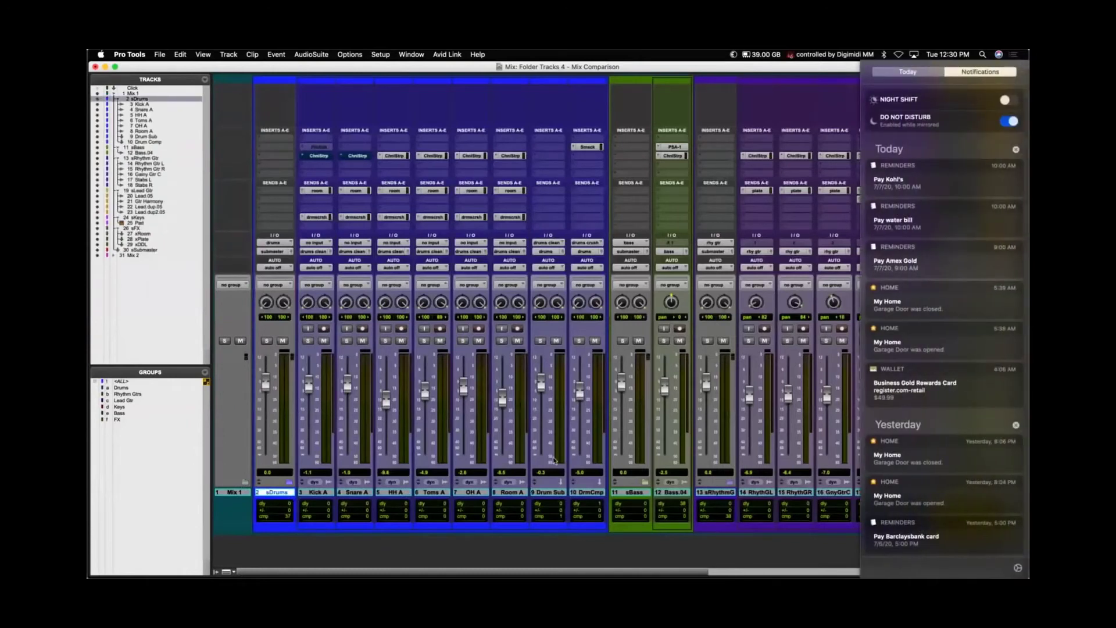
left_click(554, 457)
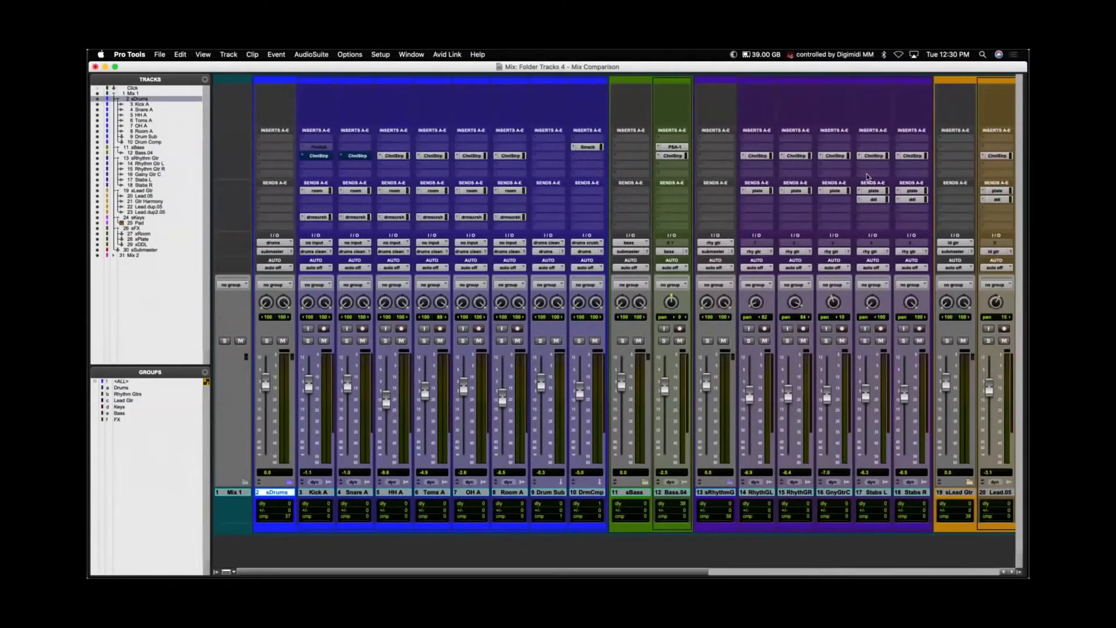
scroll(867, 176, "right", 10)
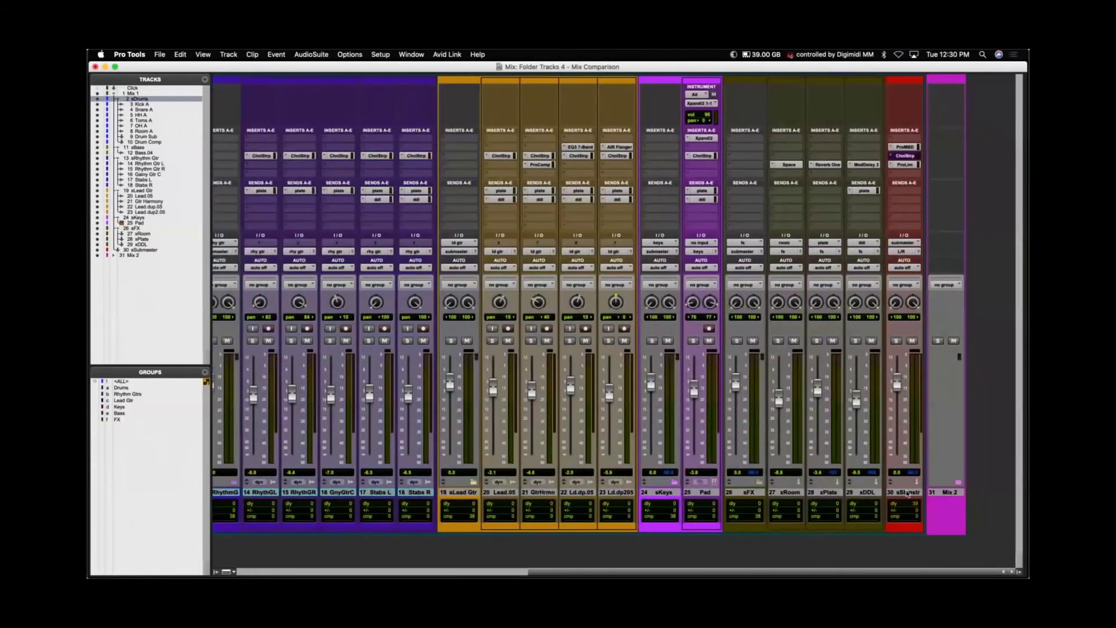
left_click(905, 493)
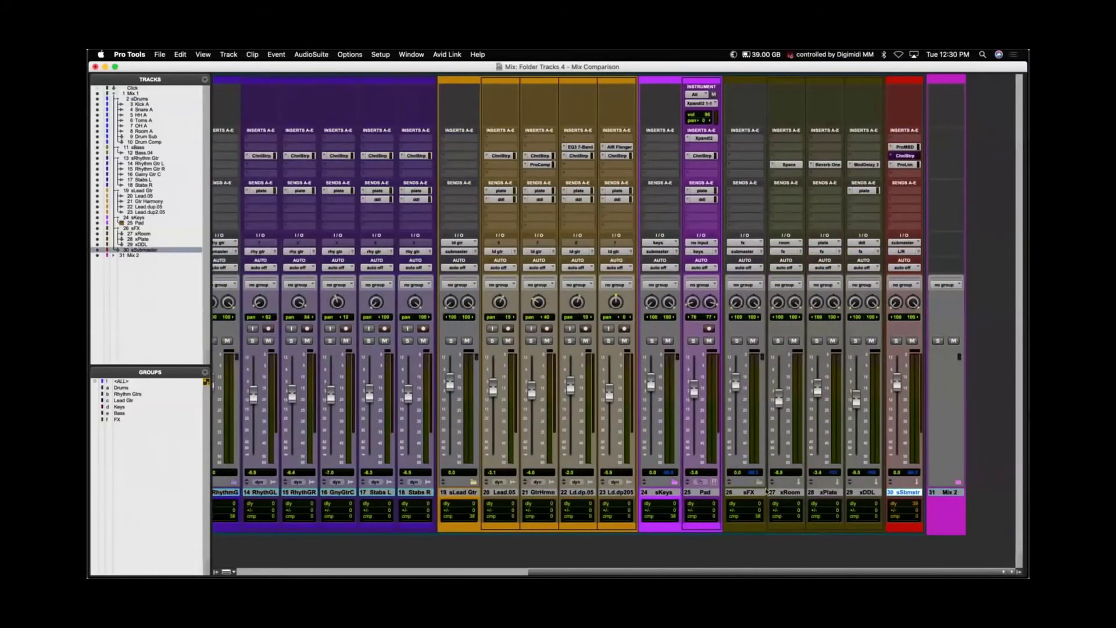
scroll(632, 457, "left", 15)
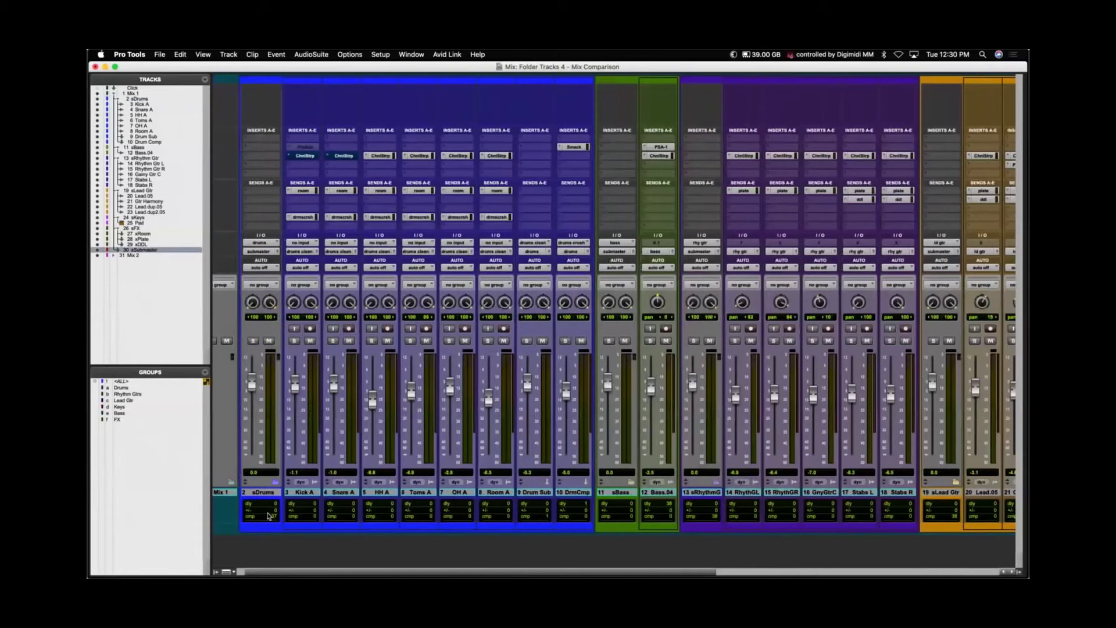
left_click(269, 493, "shift")
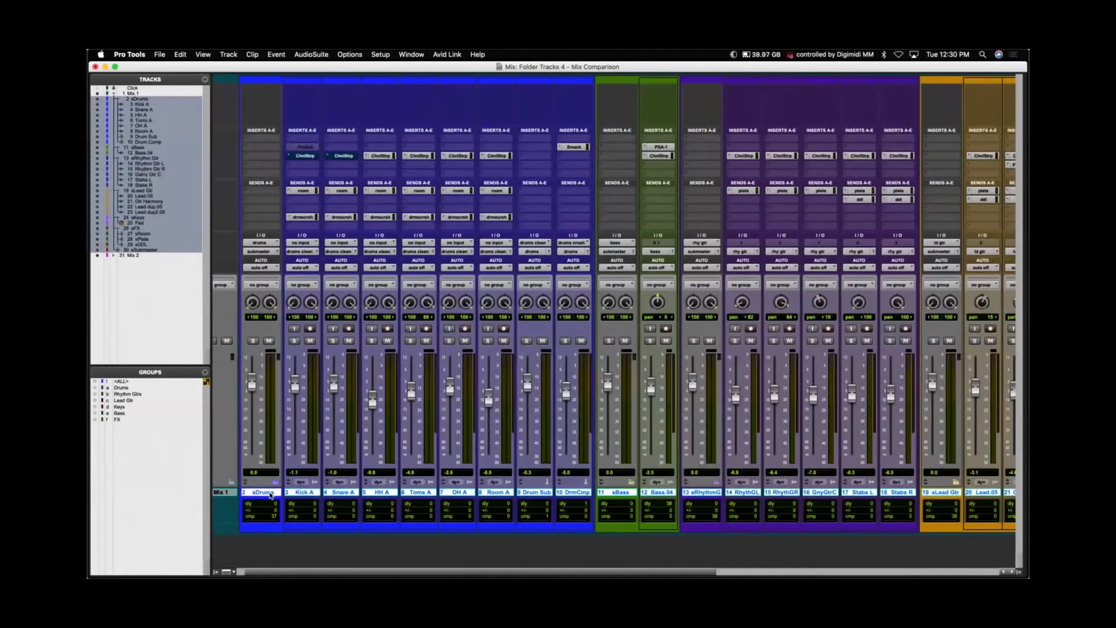
right_click(269, 495)
left_click(316, 553)
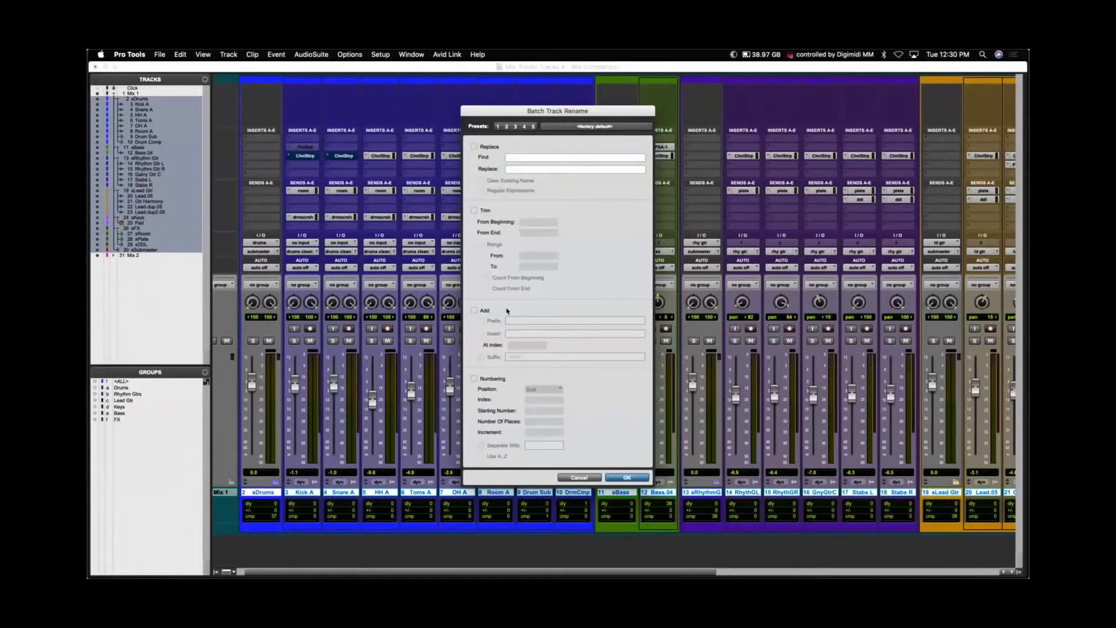
left_click(474, 310)
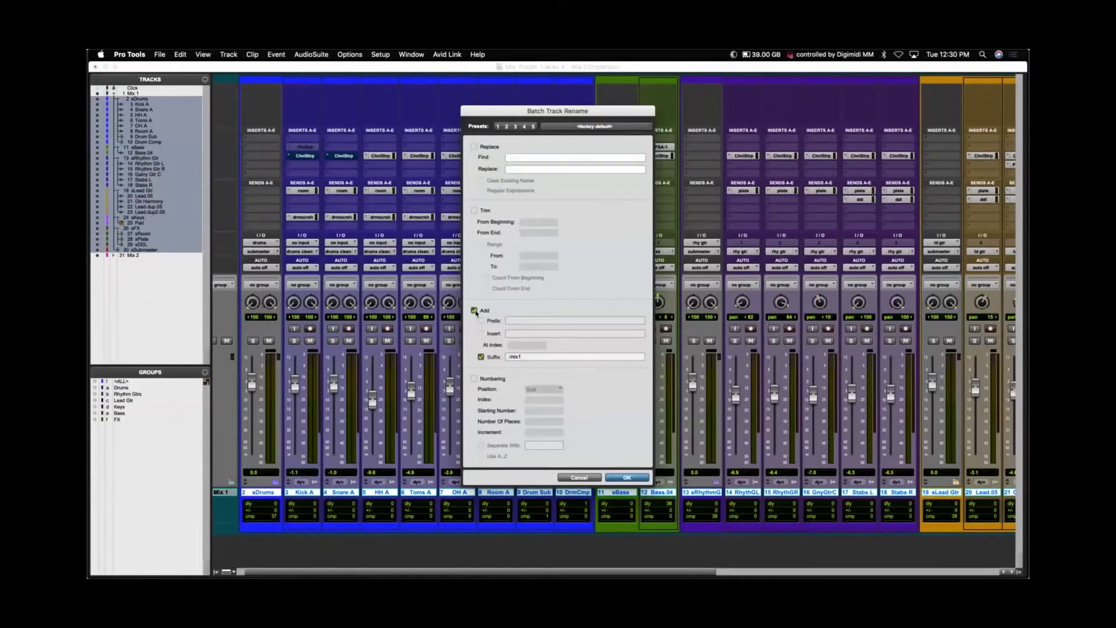
left_click(624, 480)
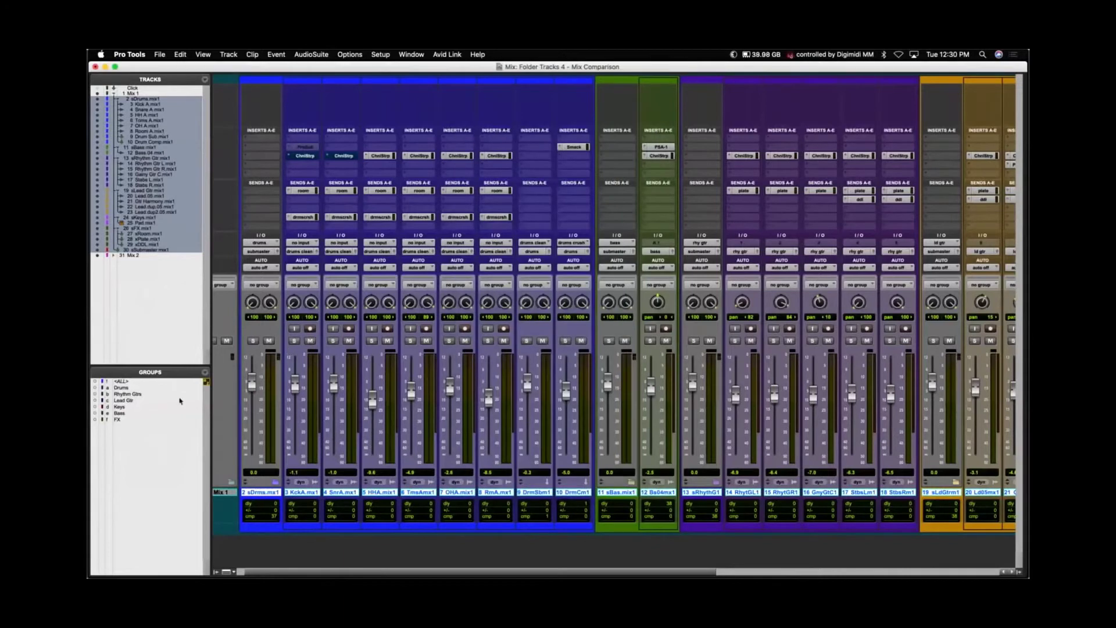
left_click(232, 482)
Mute the Mix 1 folder and check which Solo Mode options are enabled.
left_click(241, 337)
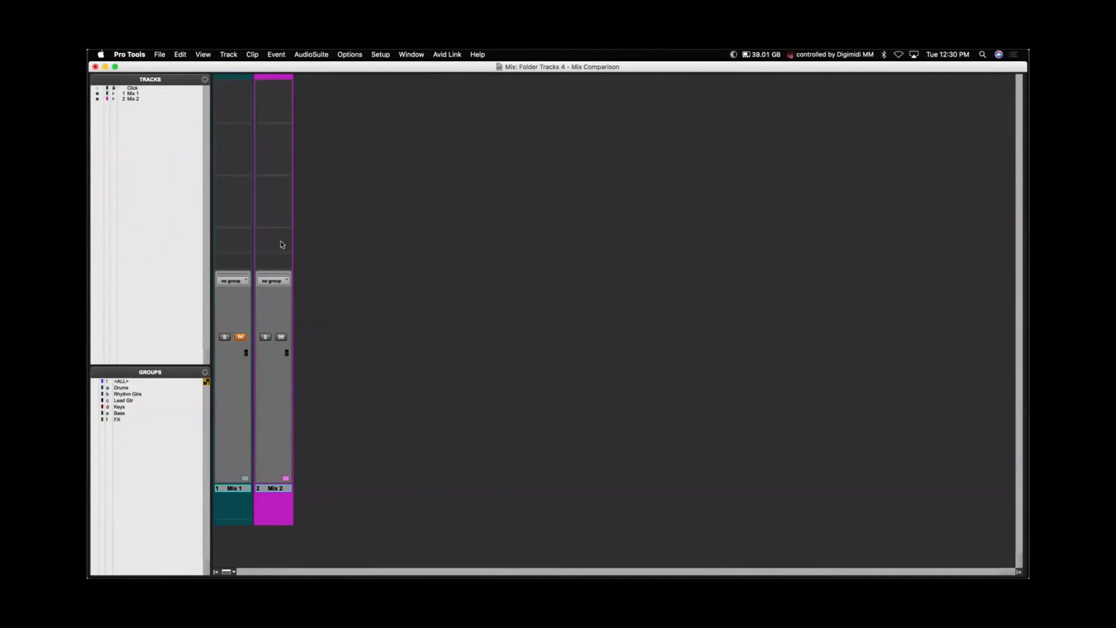
left_click(370, 55)
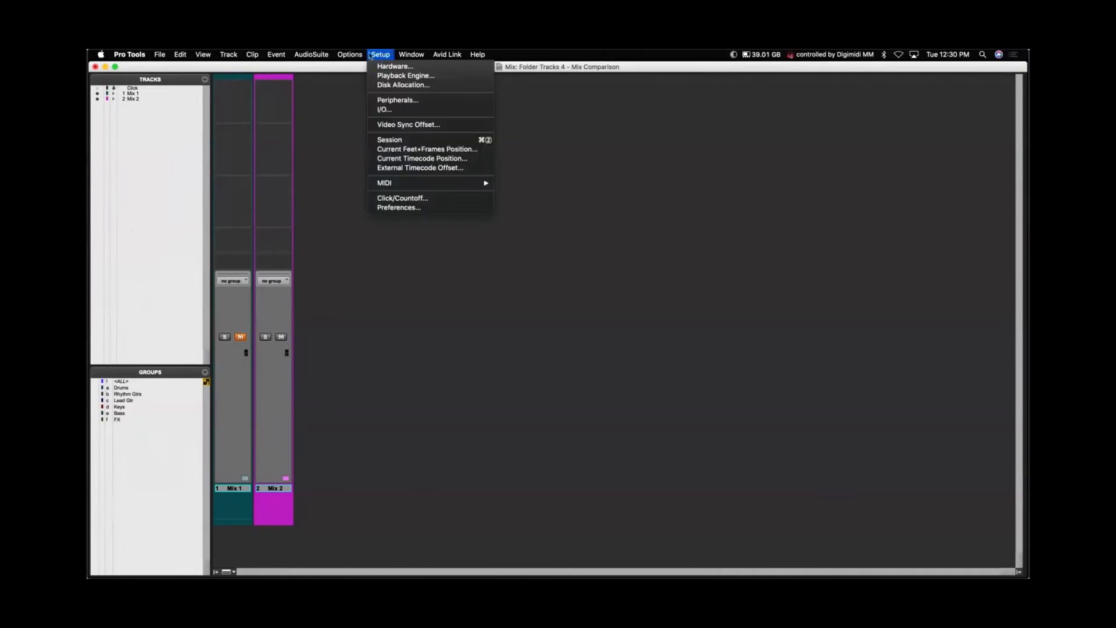
mouse_move(350, 55)
mouse_move(399, 324)
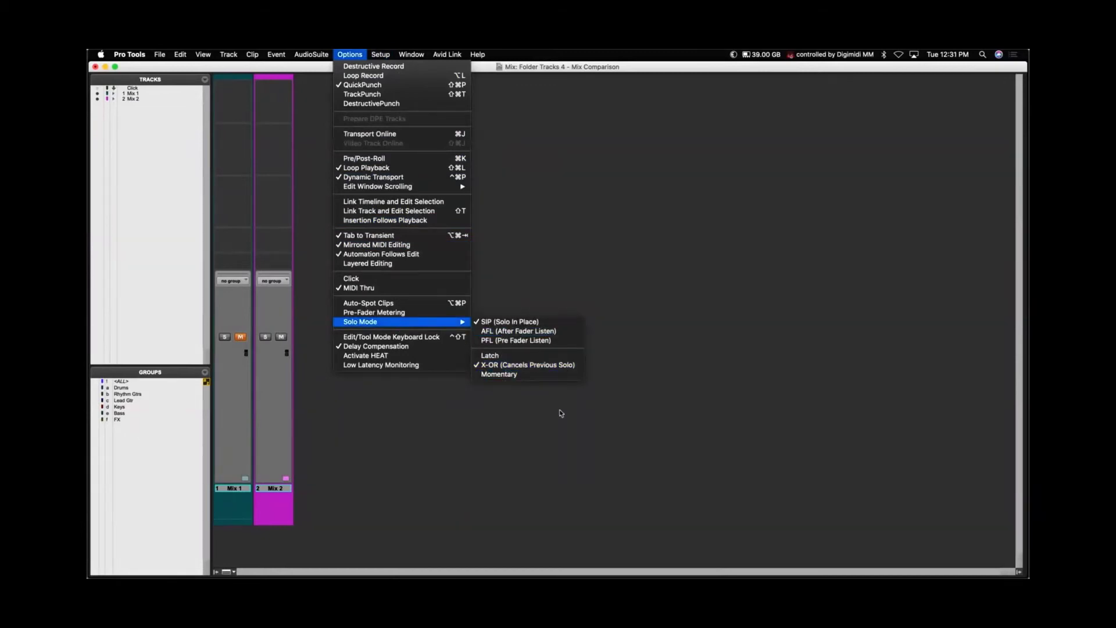
left_click(559, 416)
Solo the Mix 1 and Mix 2 folders alternately to compare the mixes, and clear the solo.
left_click(225, 337)
left_click(266, 338)
left_click(225, 337)
left_click(265, 338)
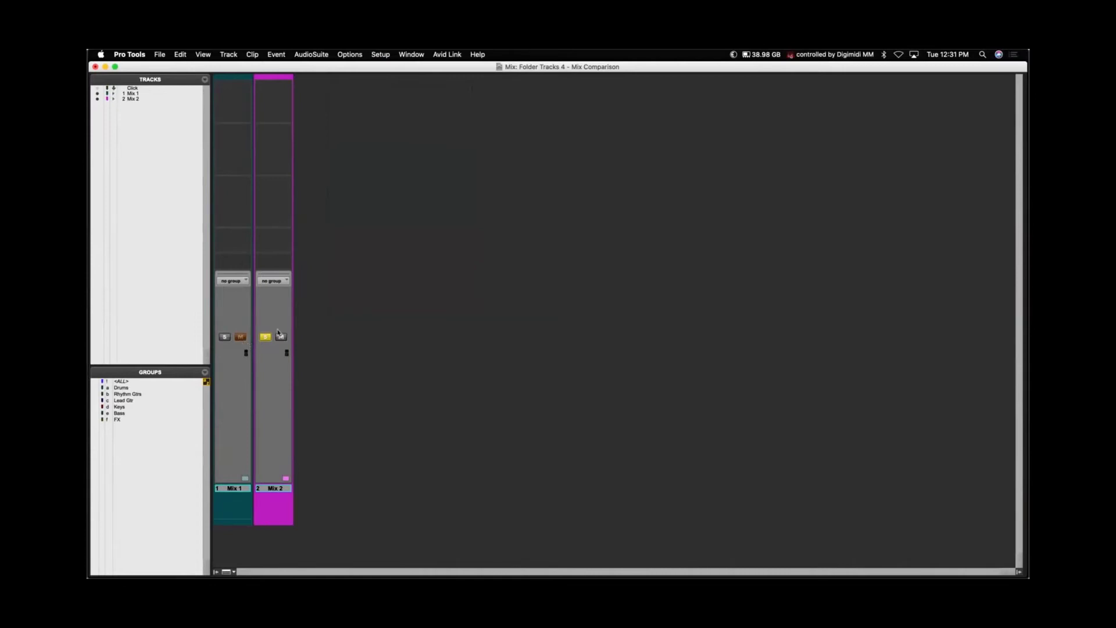
left_click(265, 337)
Leave Mix 1 unmuted and Mix 2 muted, expanding and collapsing each folder to review its member tracks.
left_click(241, 337)
left_click(286, 478)
left_click(286, 480)
left_click(241, 337)
left_click(282, 337)
left_click(245, 479)
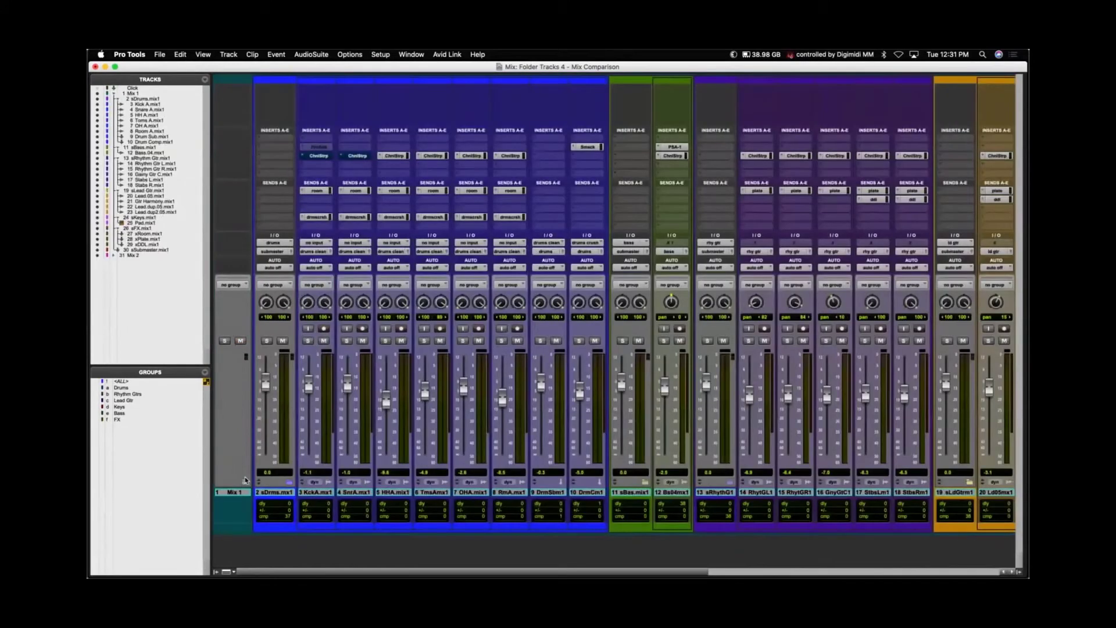
left_click(244, 482)
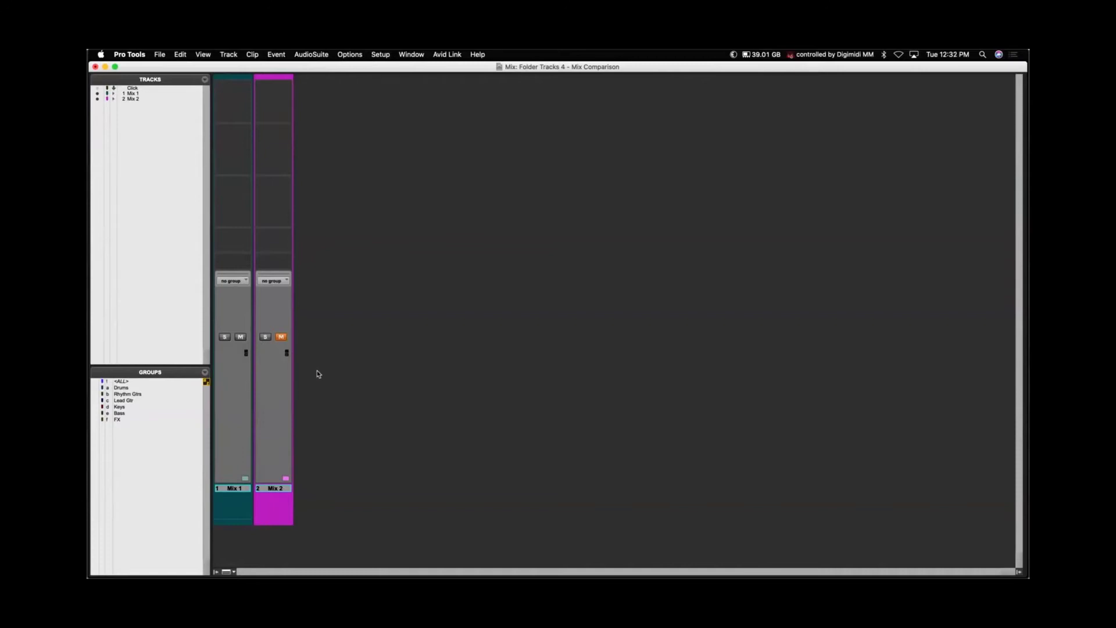
Open the recent session Folder Tracks 5 - Open Multiple Sessions without saving changes to the Mix Comparison session.
left_click(160, 55)
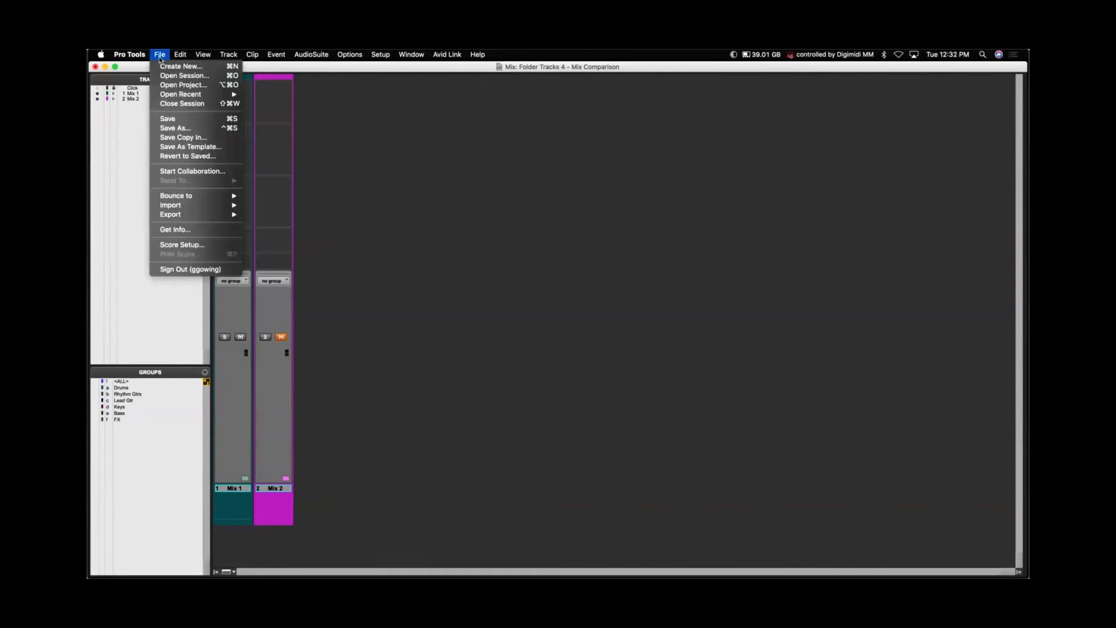
mouse_move(173, 97)
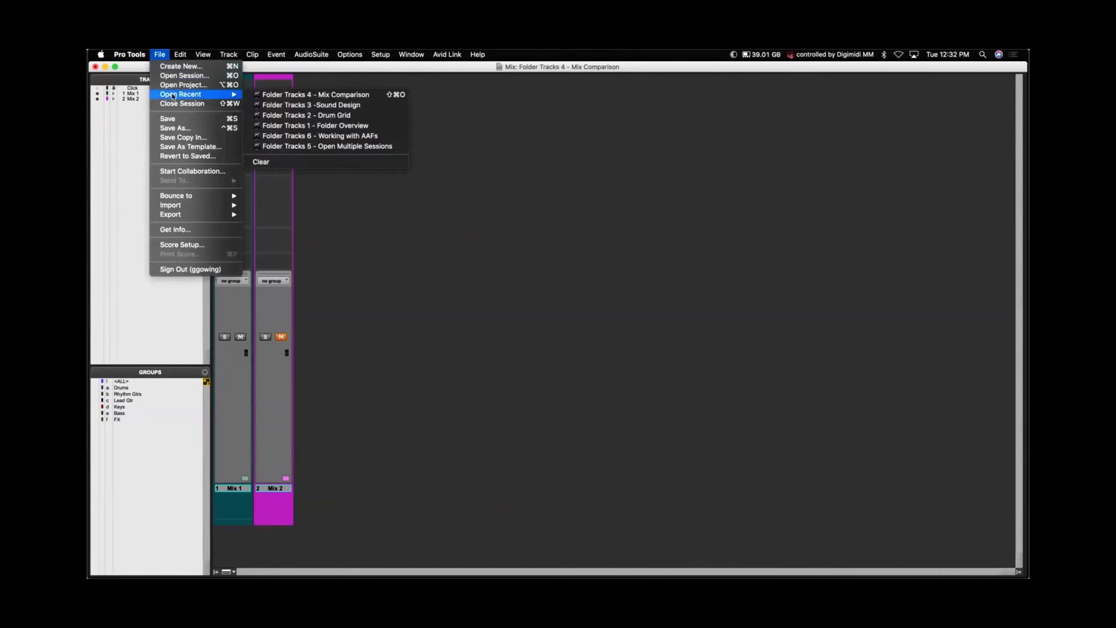
left_click(327, 148)
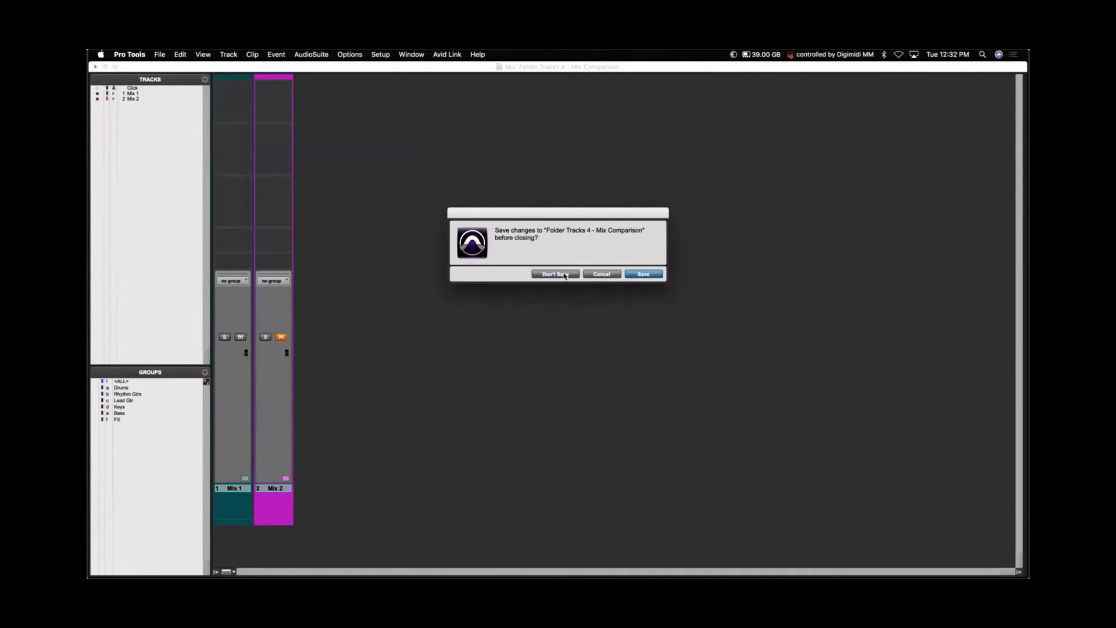
left_click(565, 276)
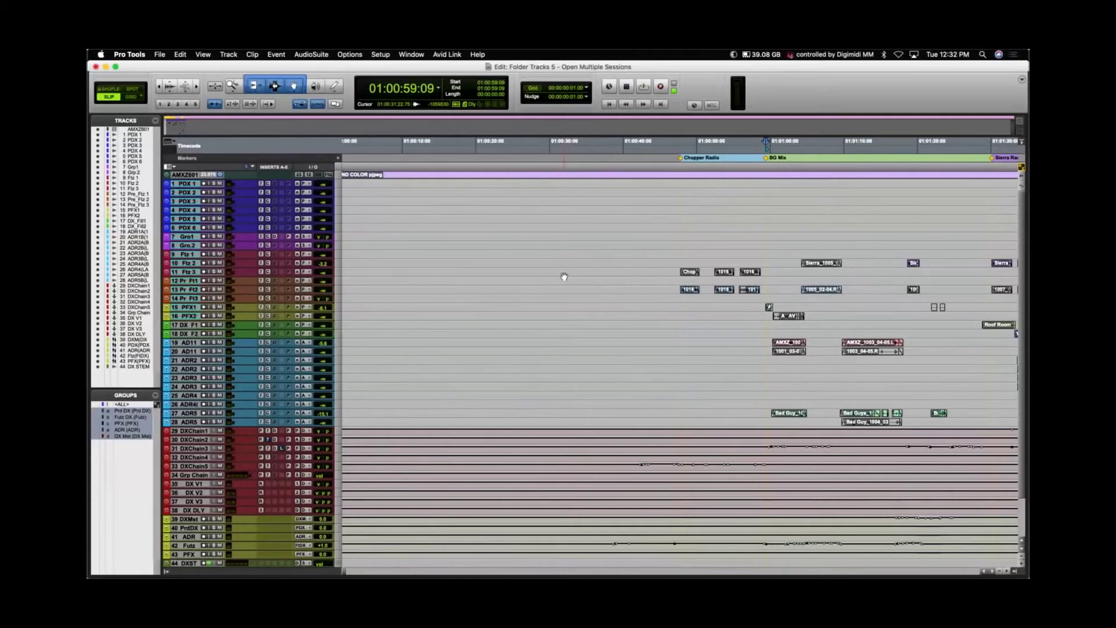
Select every track from the video track down to the DX stem and move them into a new basic folder named Main Session.
scroll(511, 262, "right", 10)
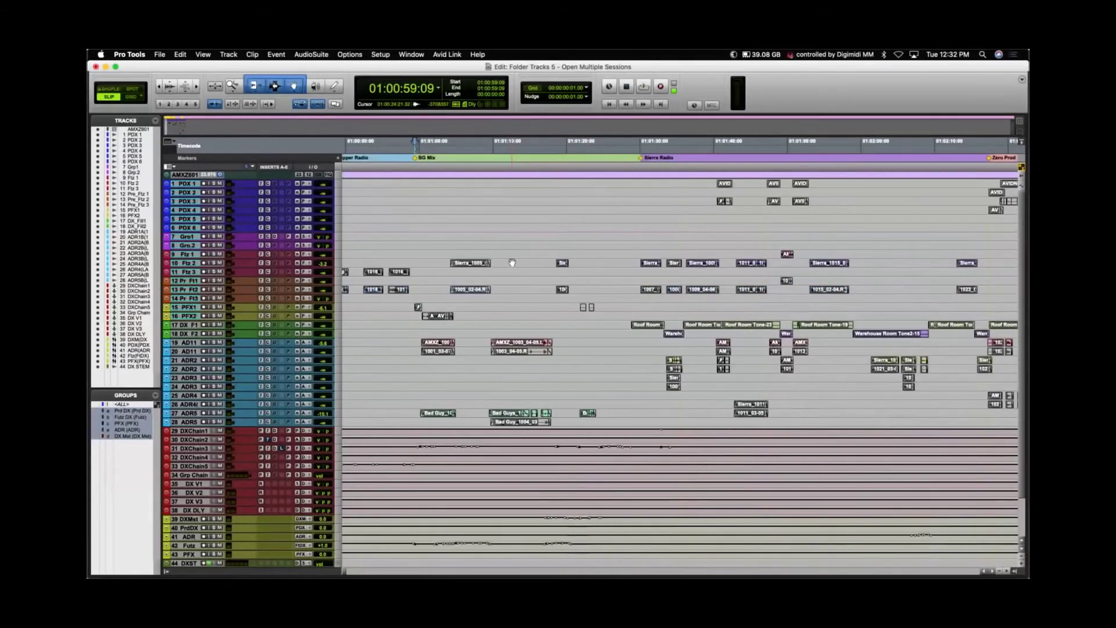
scroll(512, 262, "left", 15)
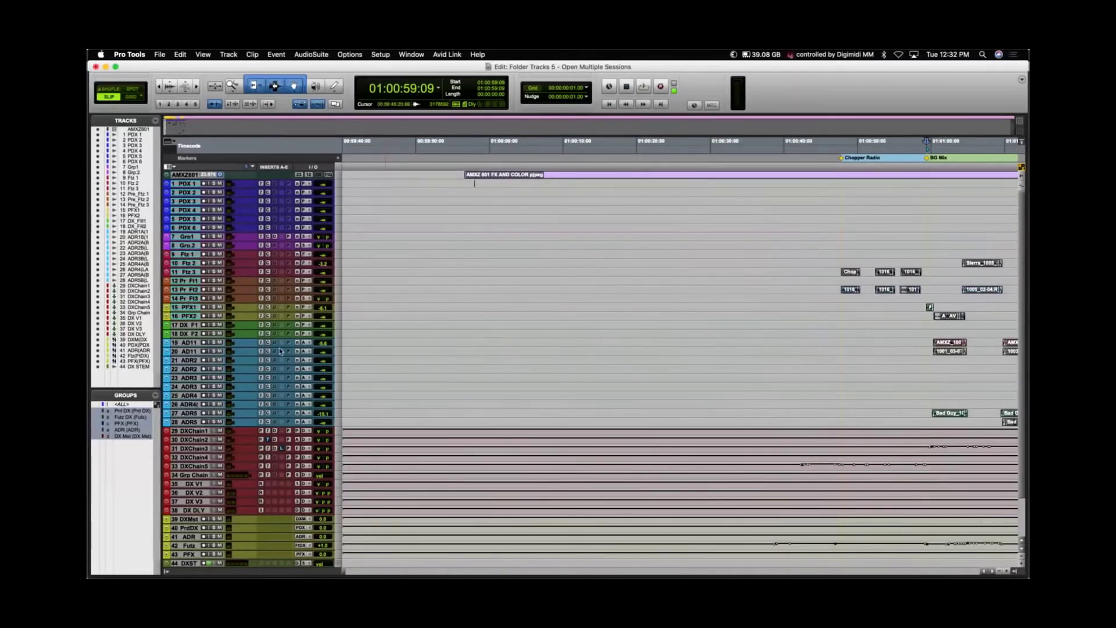
left_click(185, 174)
scroll(203, 284, "down", 5)
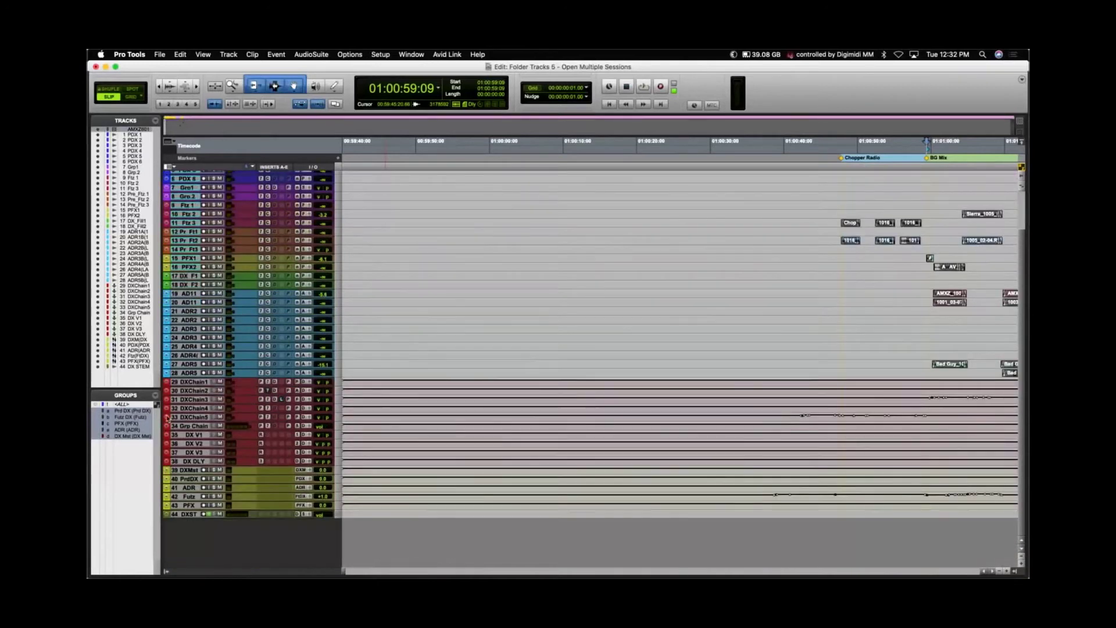
left_click(188, 515, "shift")
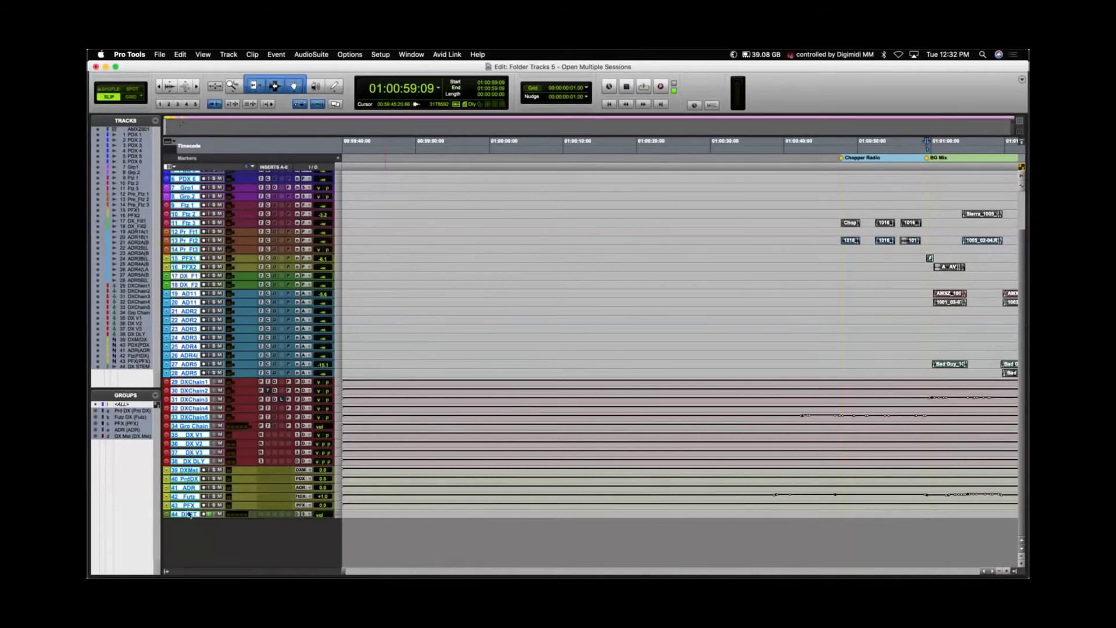
right_click(188, 515)
mouse_move(231, 555)
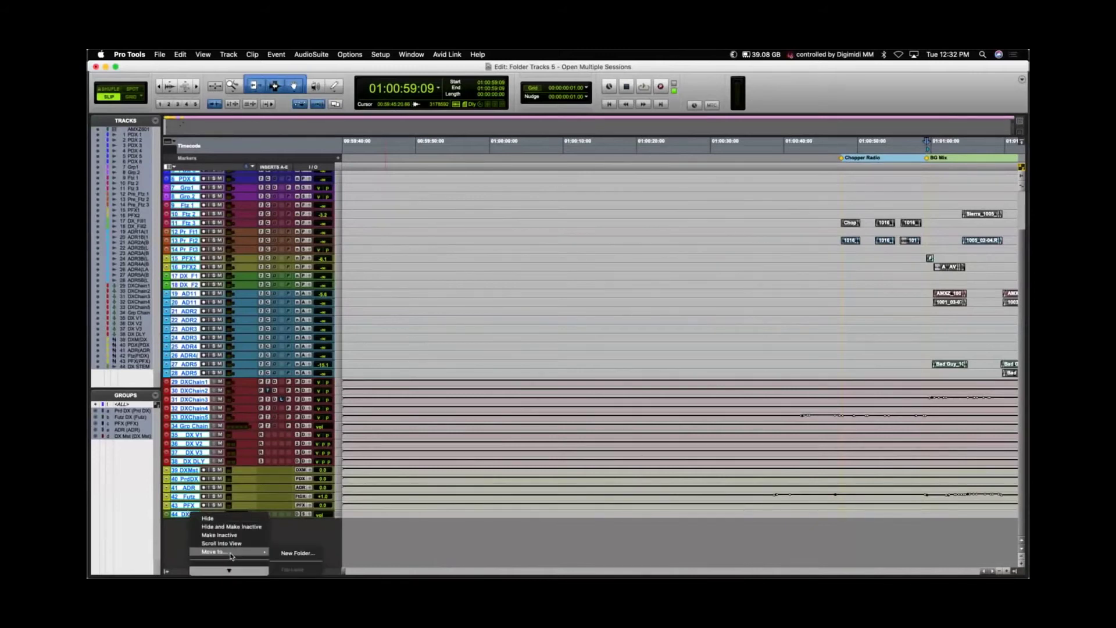
left_click(297, 553)
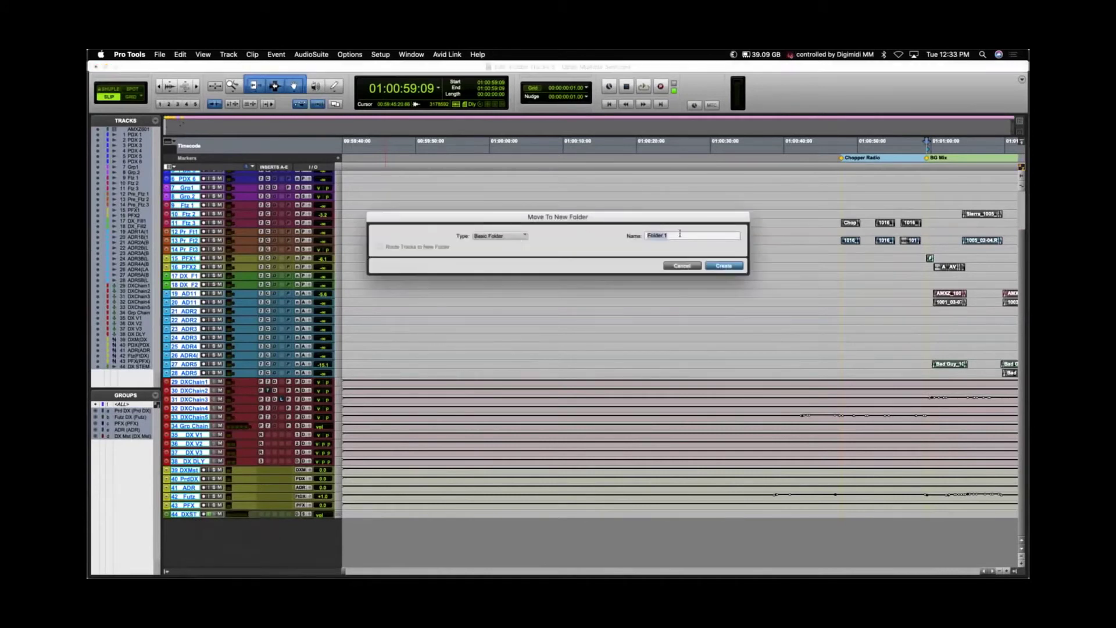
type("Main Session")
key("Return")
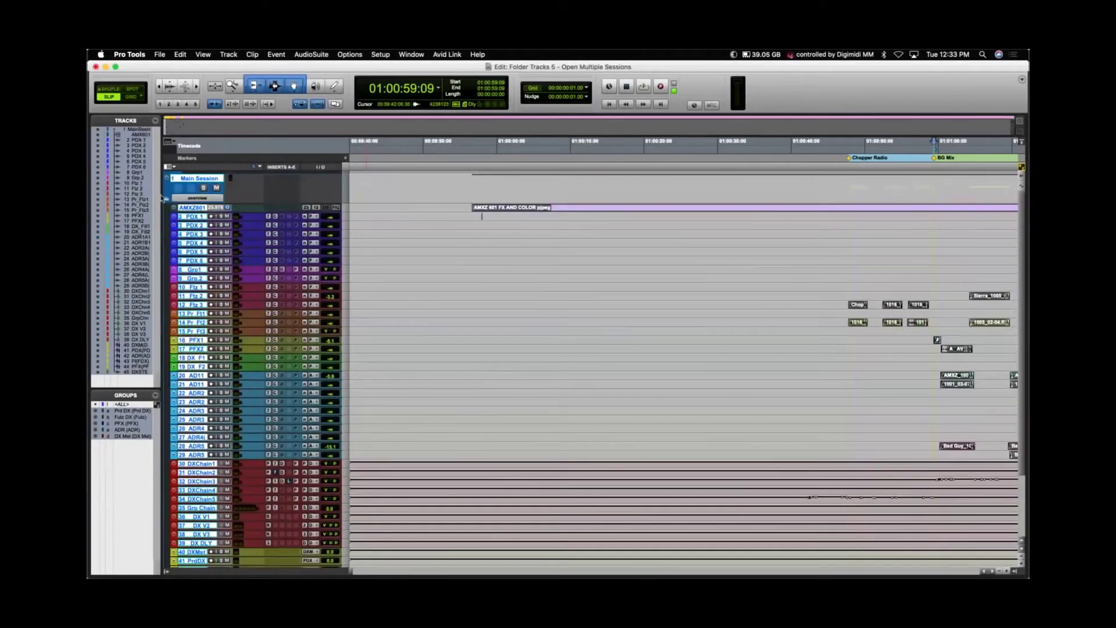
Collapse the Main Session folder and play the session briefly from the BG Mix marker.
left_click(167, 201)
left_click(167, 200)
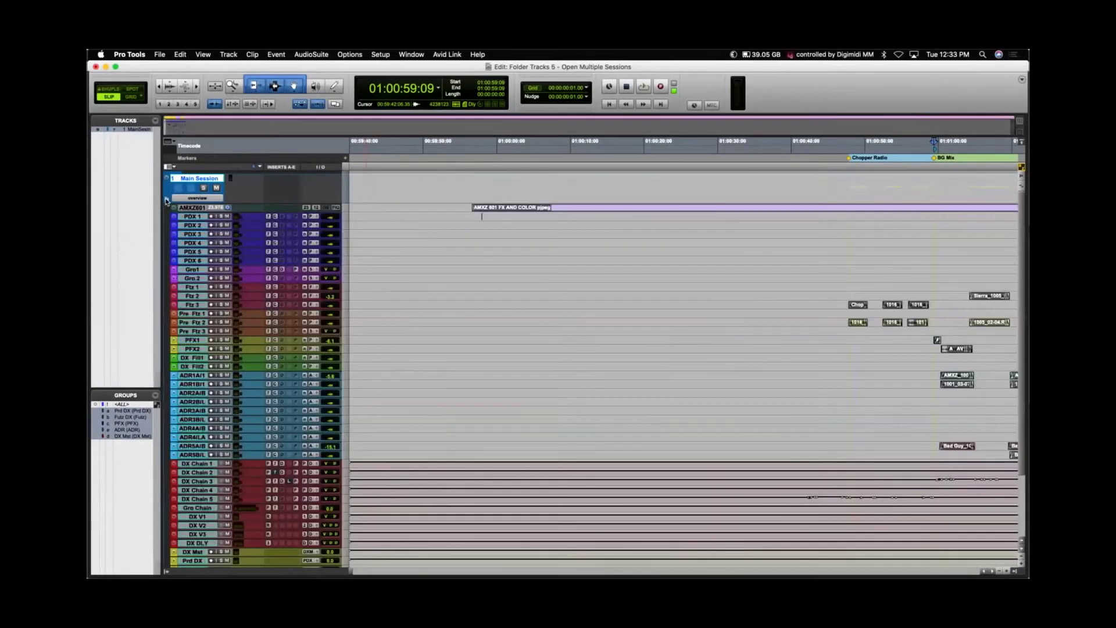
left_click(167, 200)
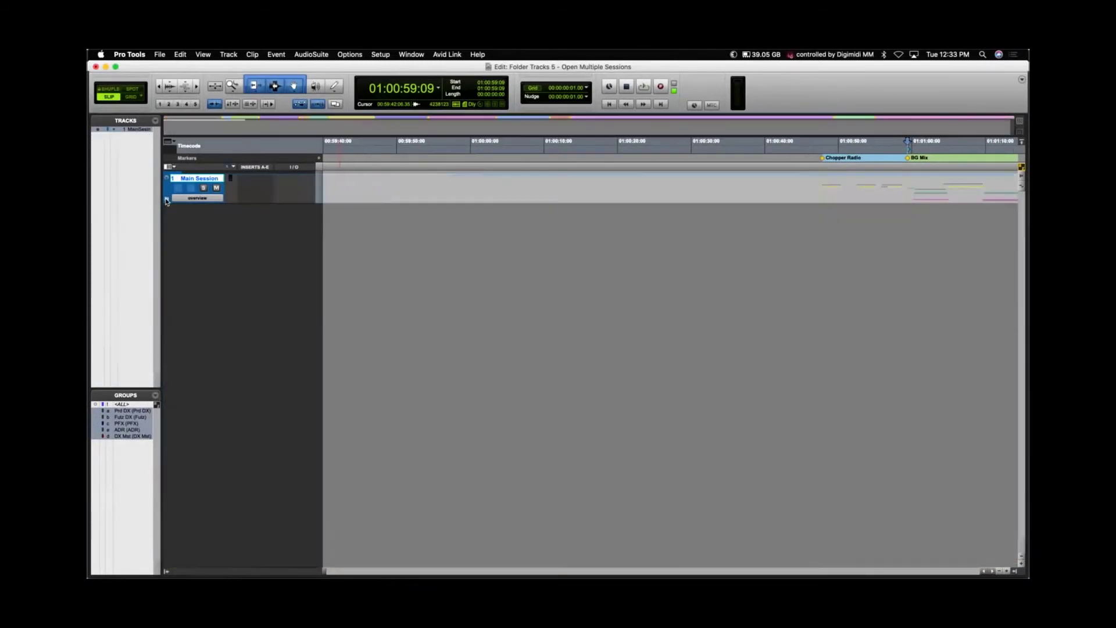
scroll(752, 247, "right", 10)
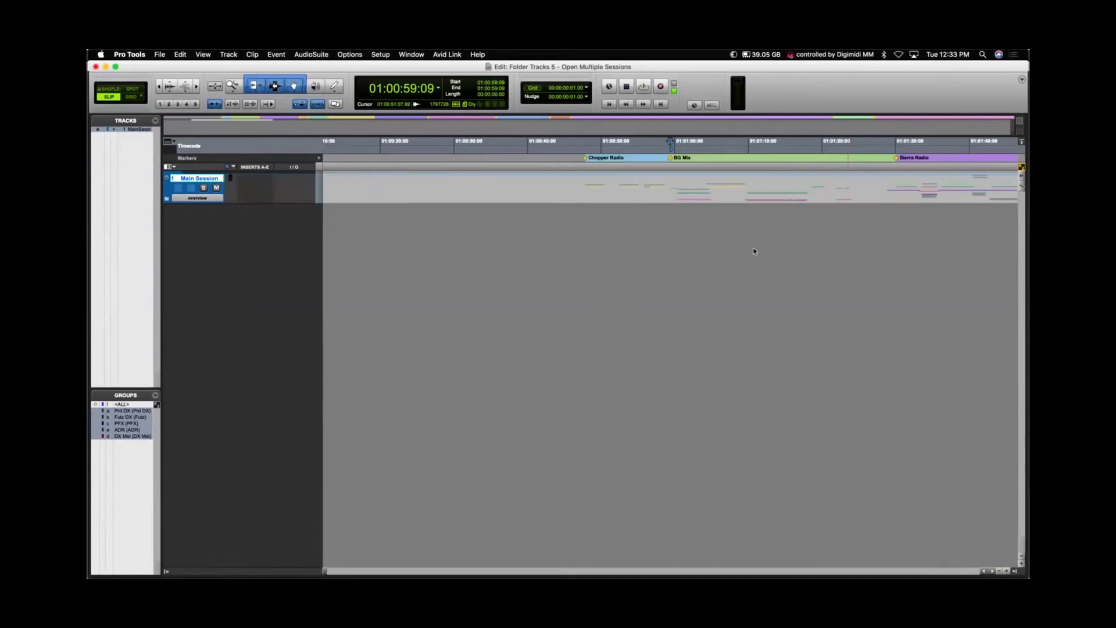
key("space")
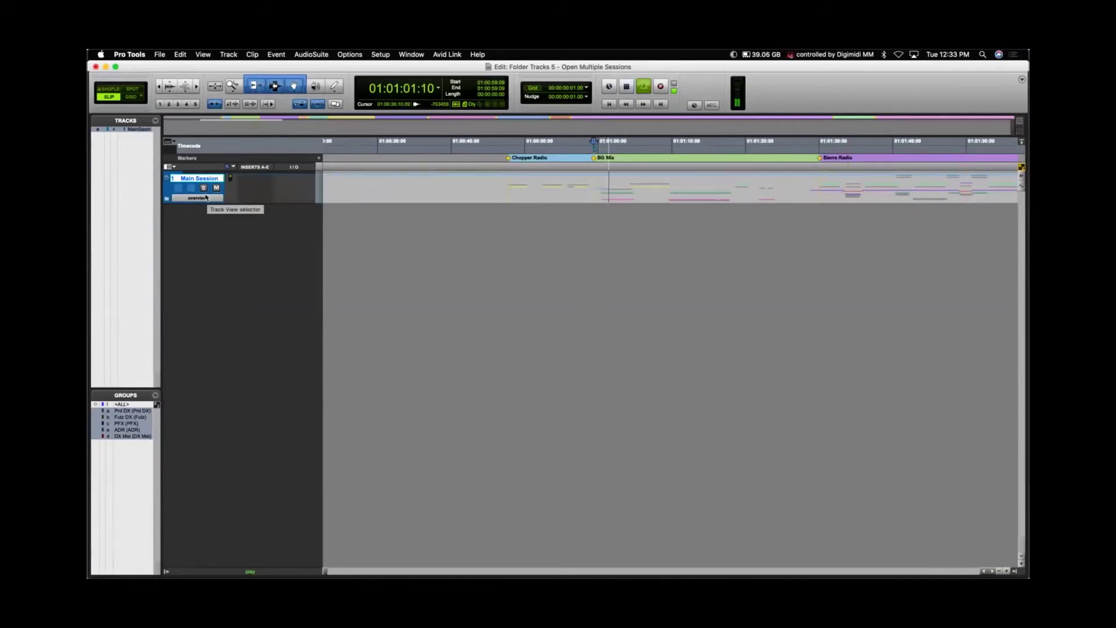
key("space")
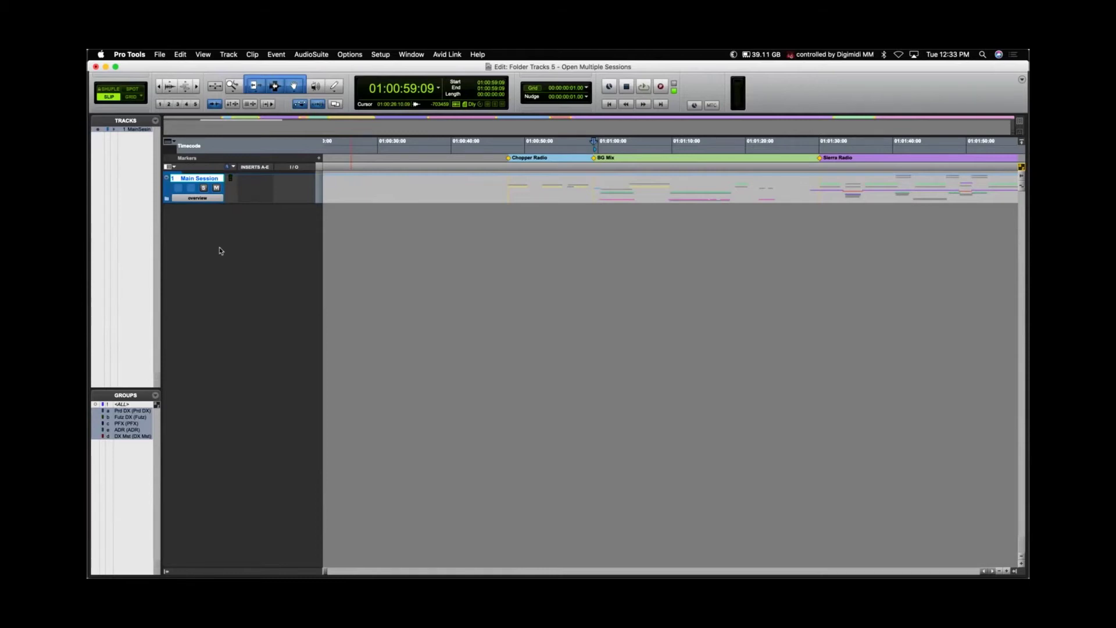
Create one new basic folder track named Secondary Session.
key("super+shift+n")
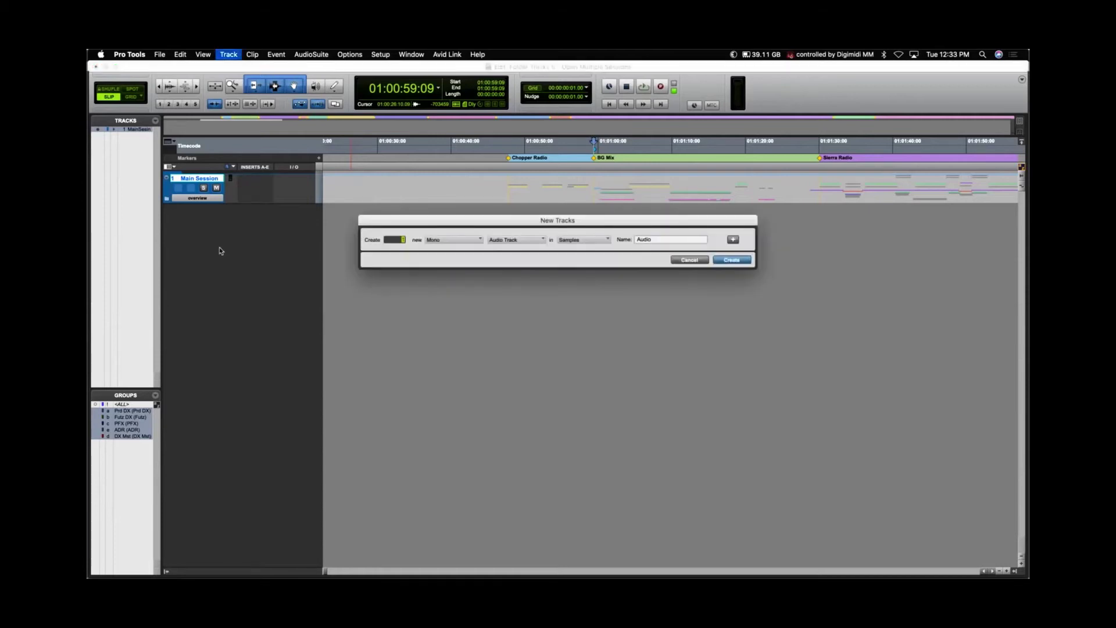
key("super+Up")
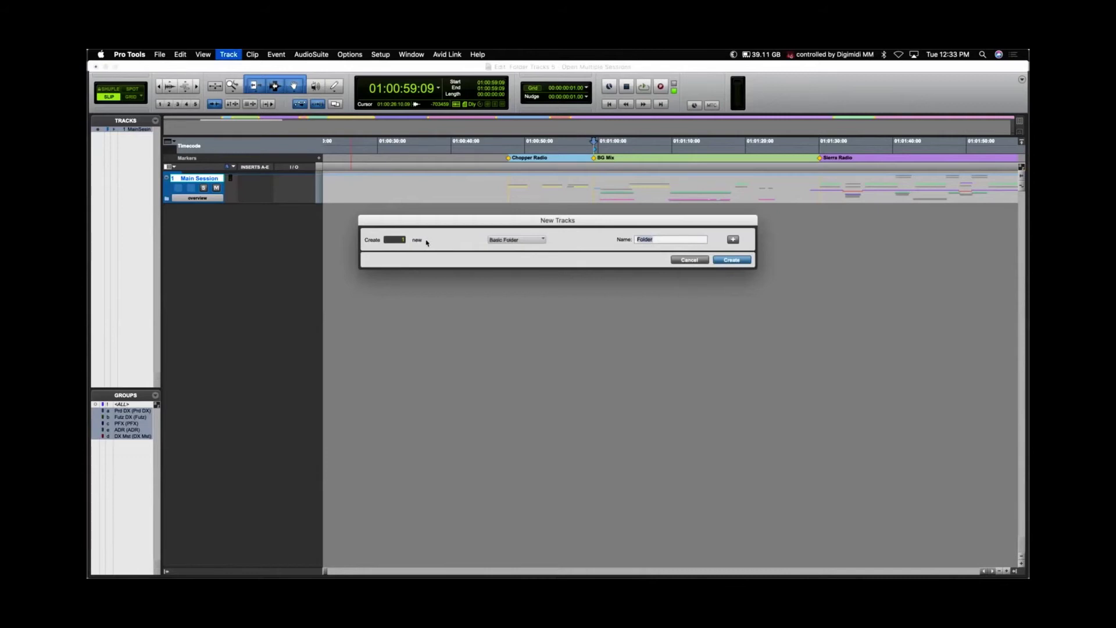
type("Secondary Session")
key("Return")
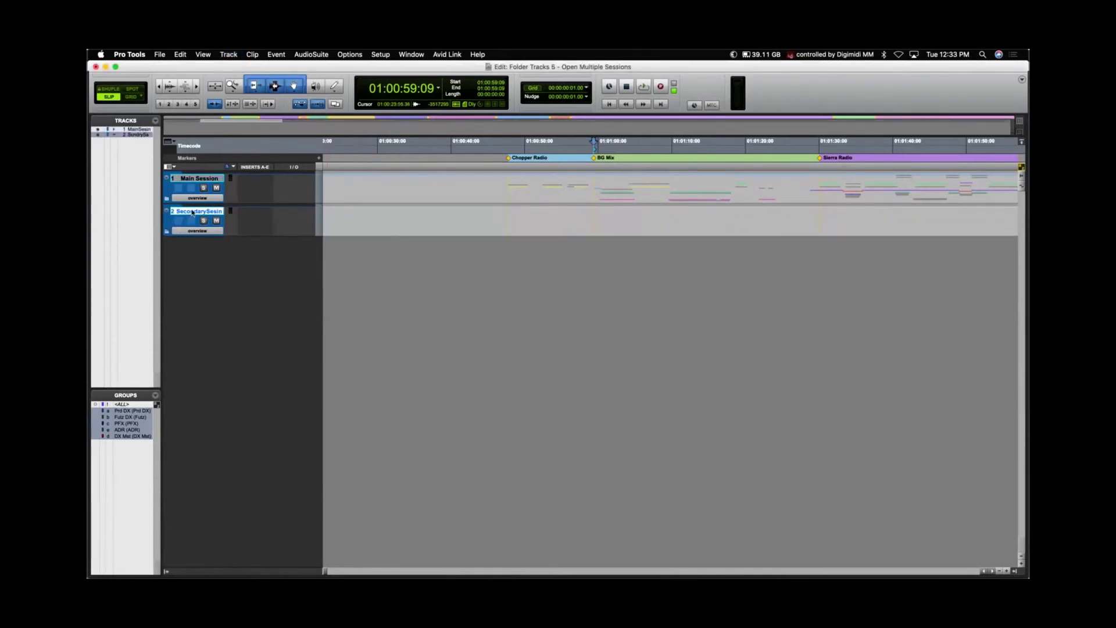
Start a session data import from the Secondary Session file, located in the Secondary Session subfolder of Folder Tracks 5 - Open Multiple Sessions.
left_click(160, 55)
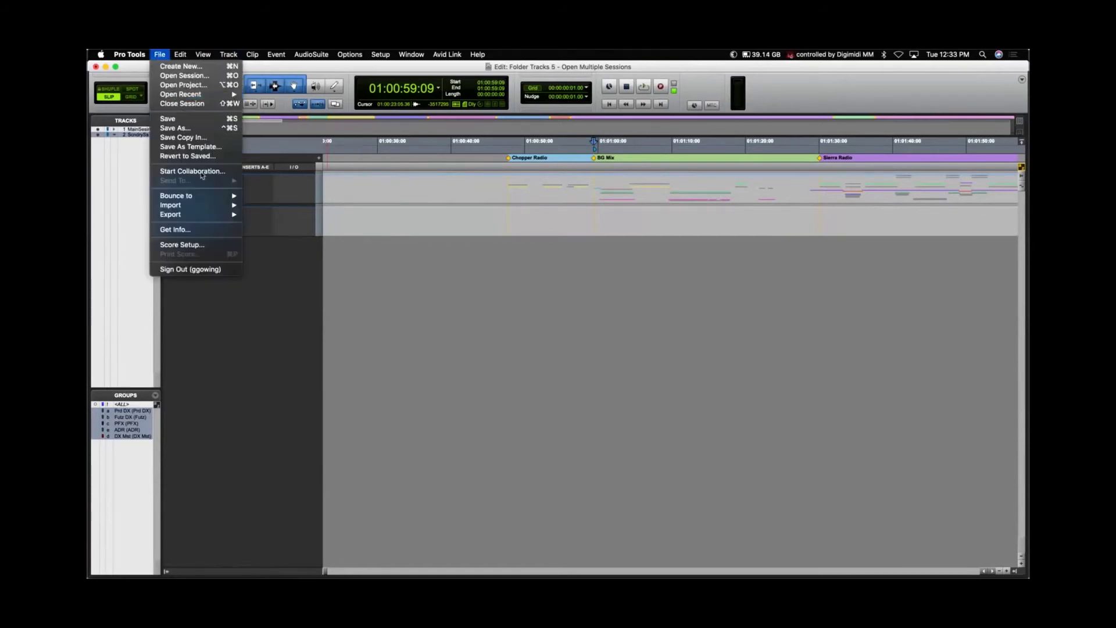
mouse_move(203, 210)
left_click(291, 205)
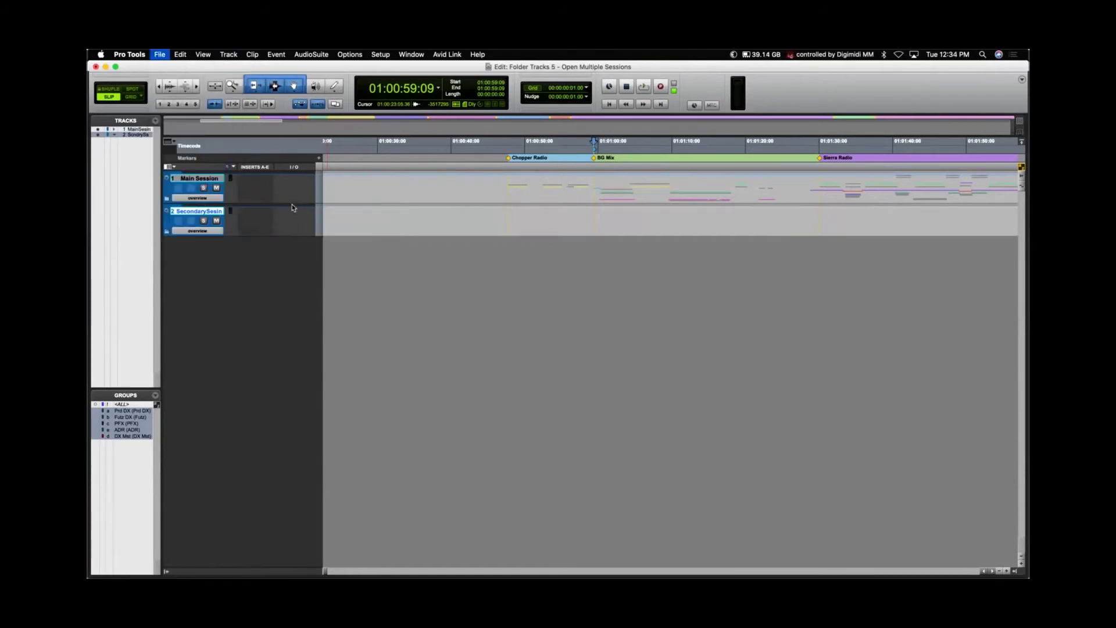
left_click(548, 163)
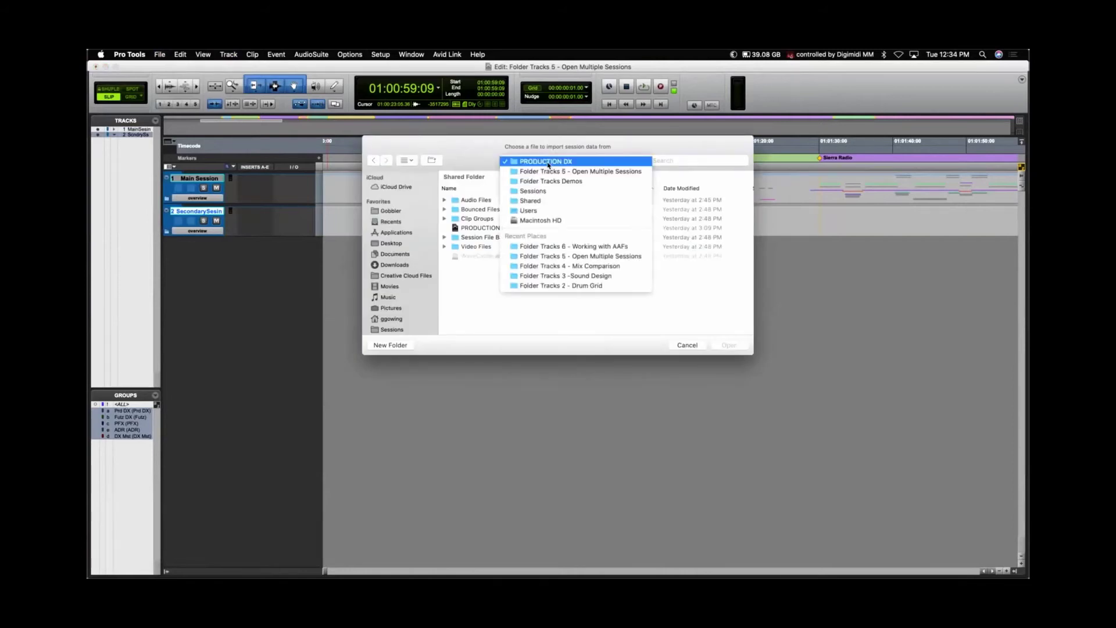
left_click(550, 172)
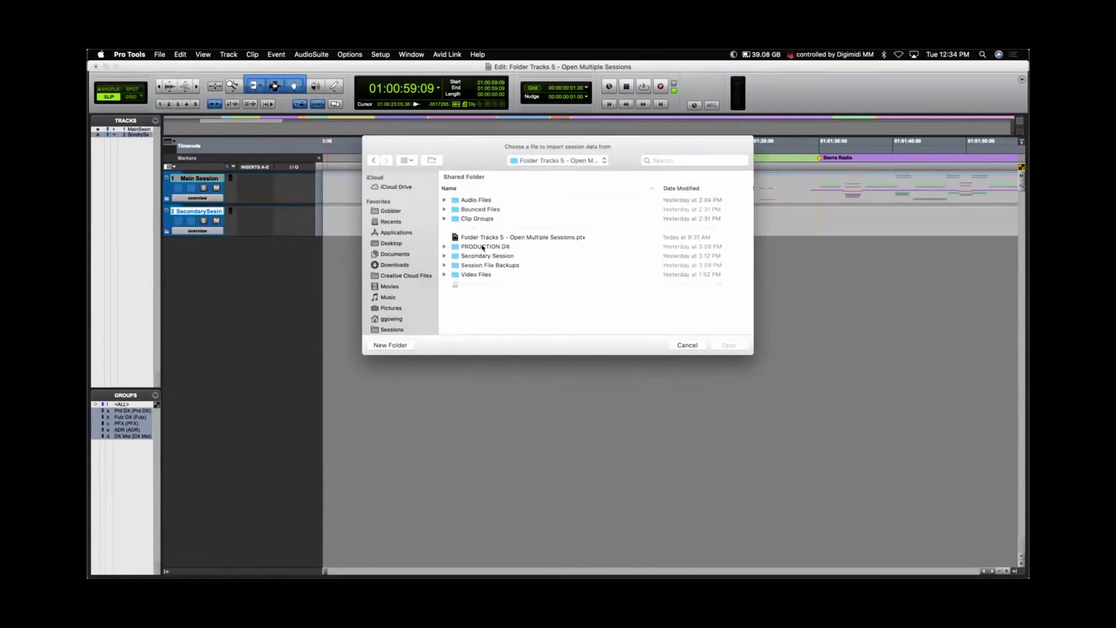
double_click(484, 256)
double_click(482, 226)
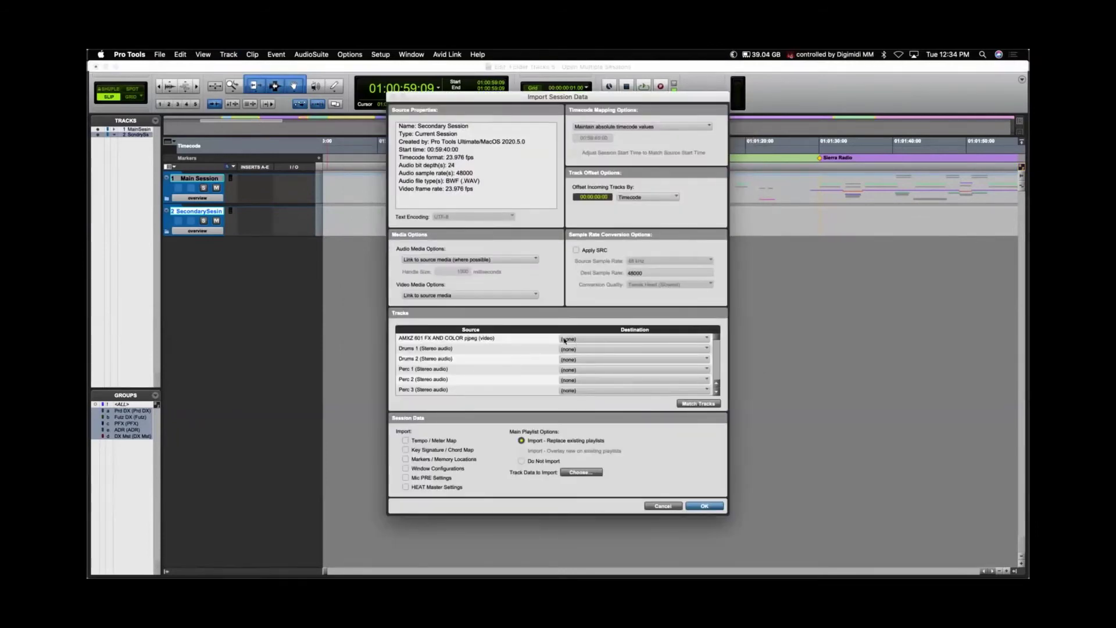
Import all Secondary Session source tracks, including the video, as new tracks and close the video window.
left_click(584, 340)
left_click(585, 351)
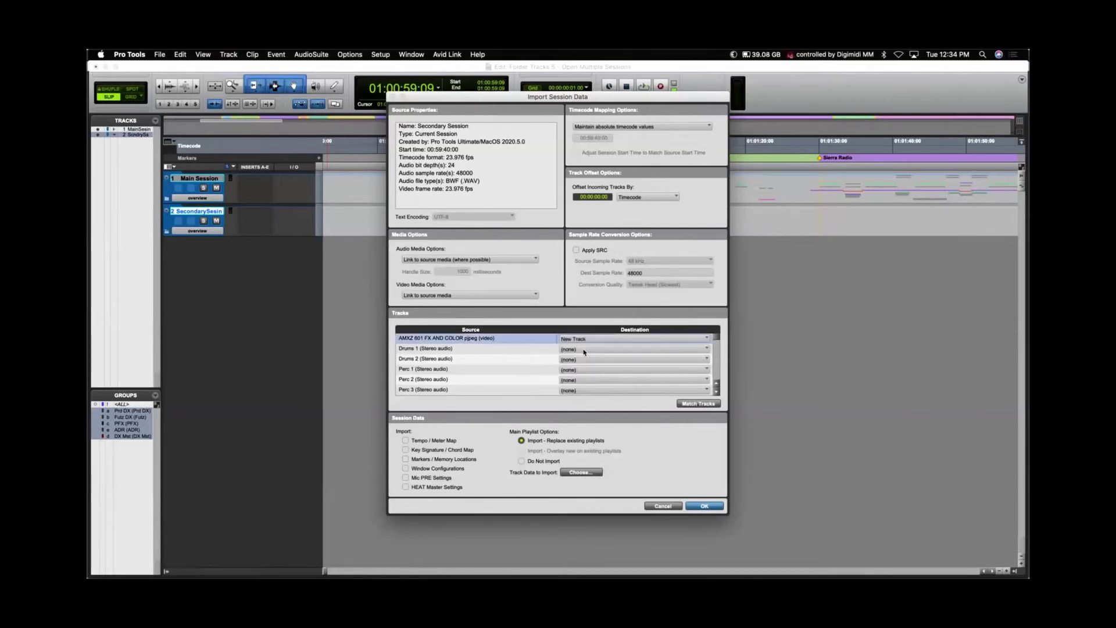
left_click(581, 349, "alt")
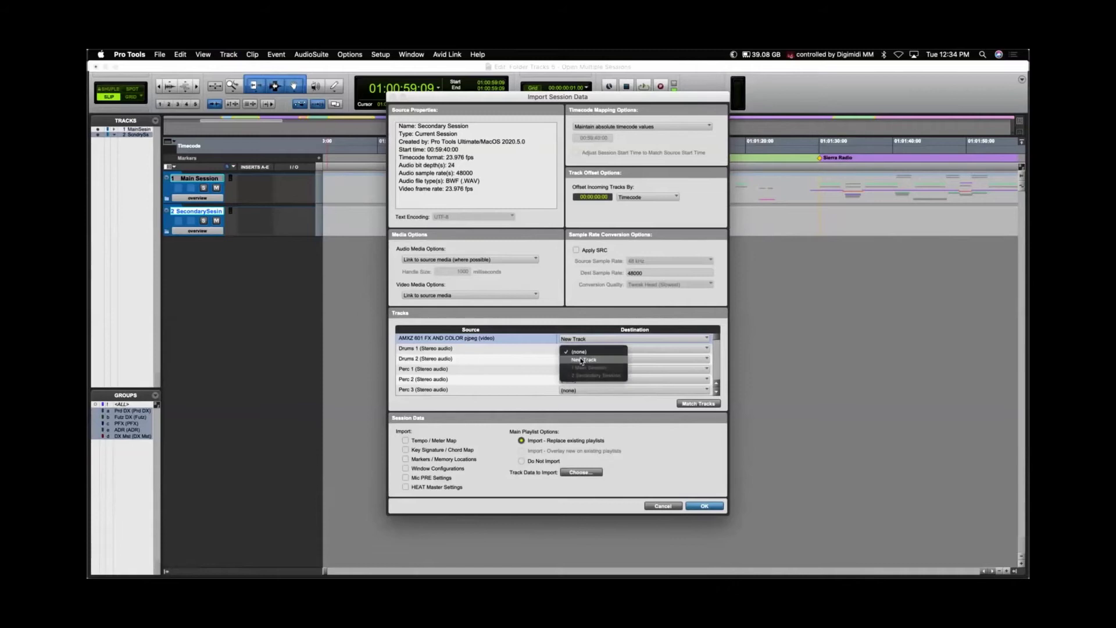
left_click(582, 360)
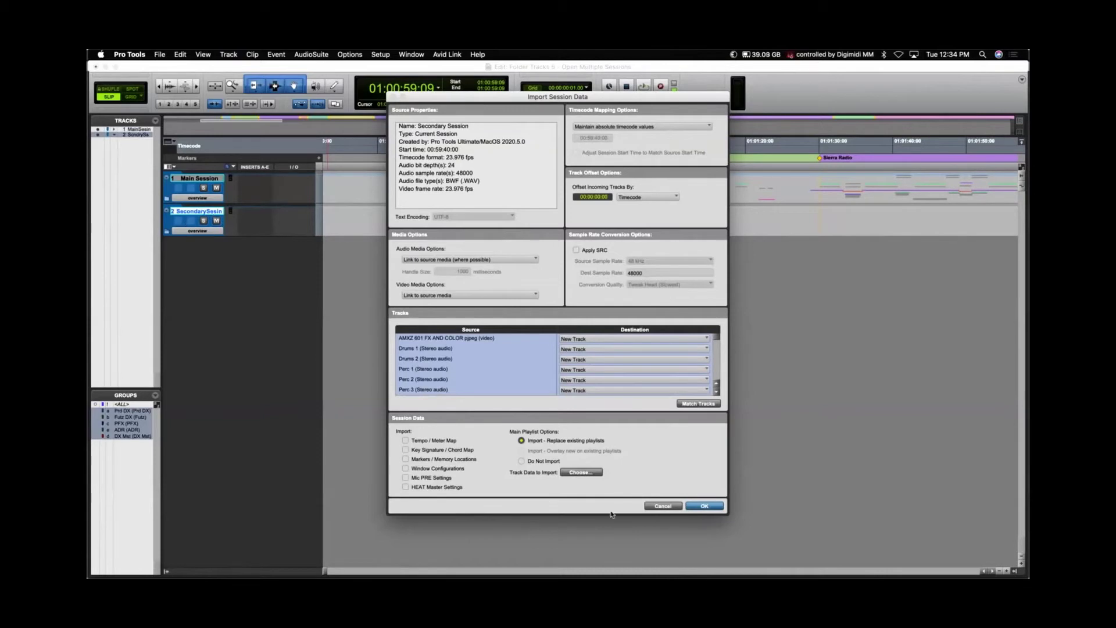
left_click(704, 507)
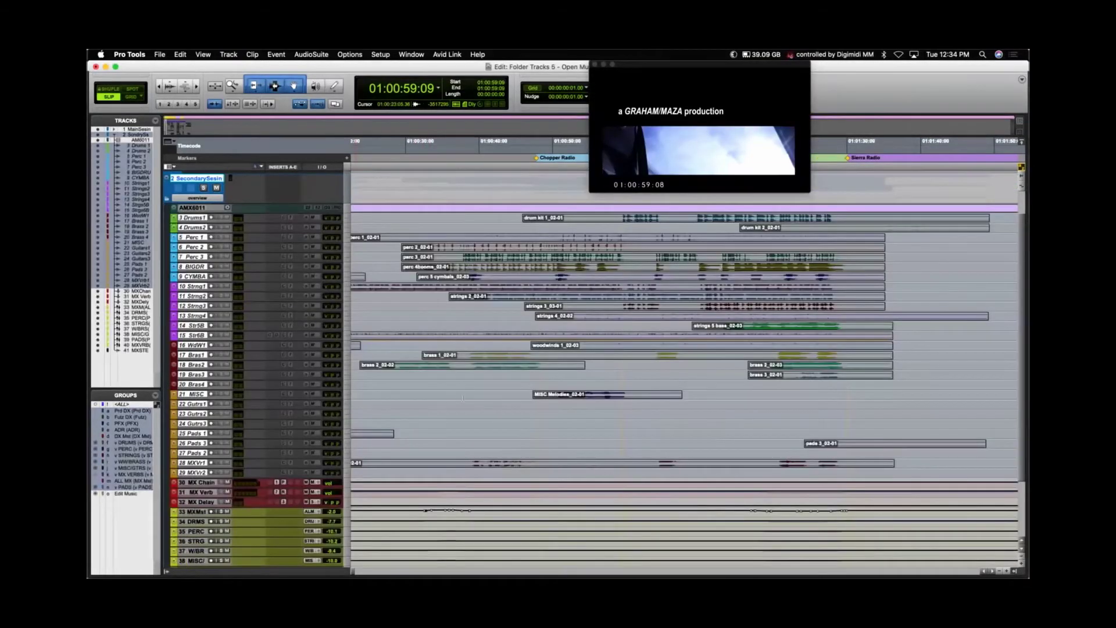
left_click(595, 65)
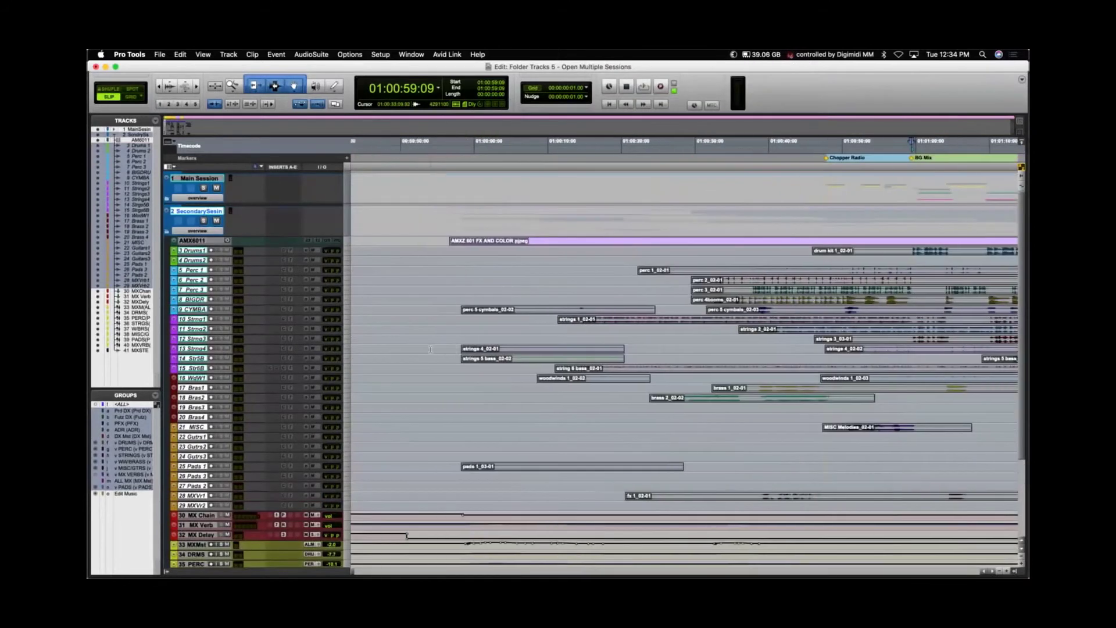
Make the six inactive strings tracks in the imported music session active.
scroll(199, 439, "down", 5)
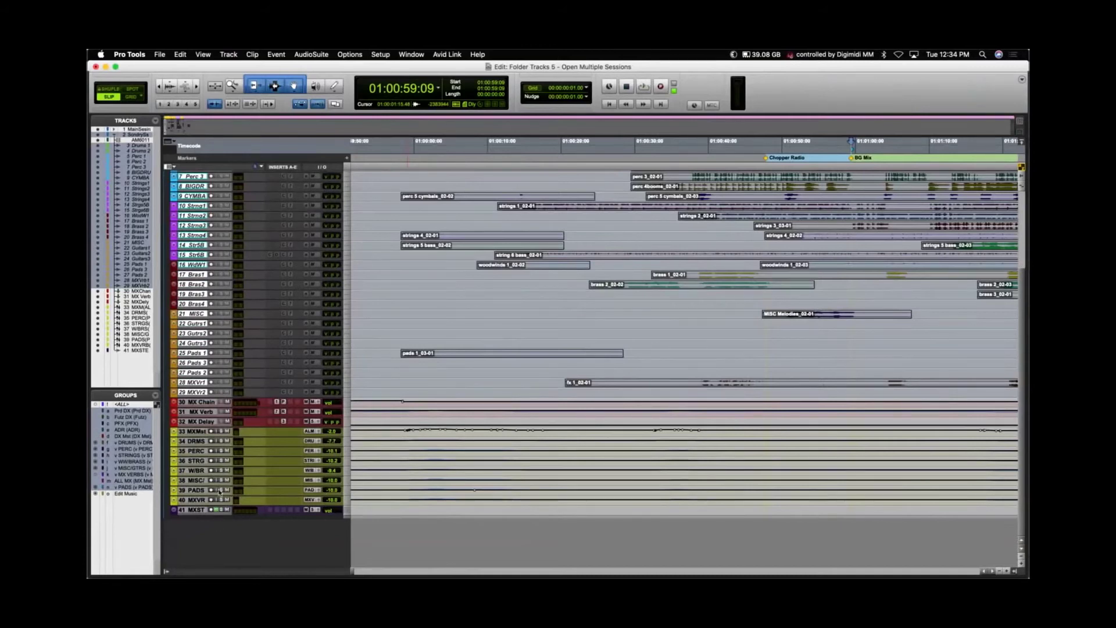
scroll(219, 491, "up", 5)
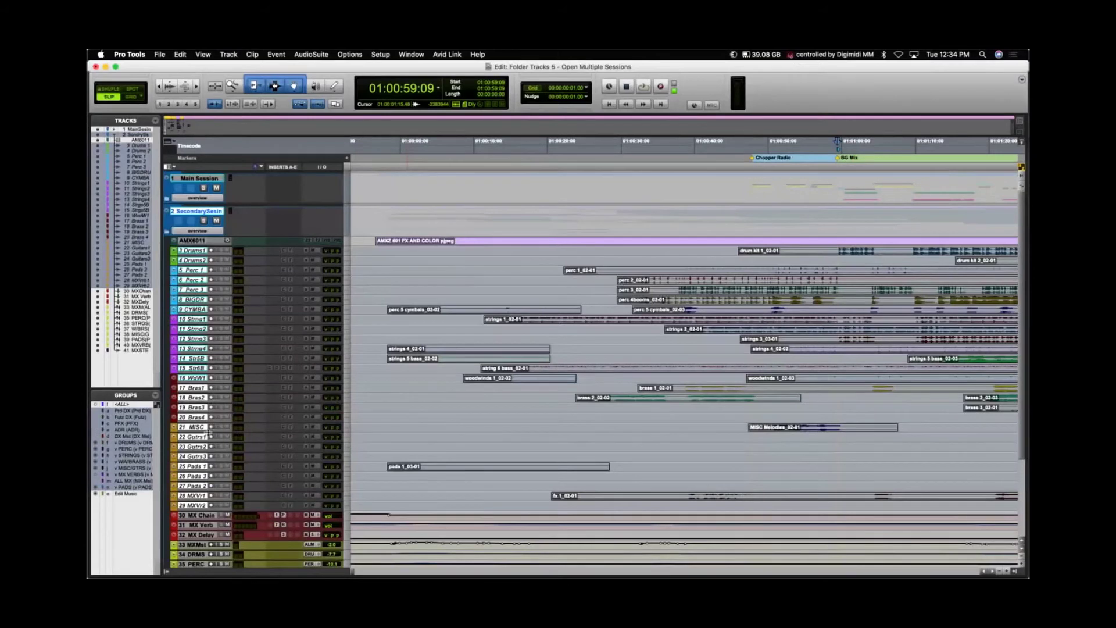
left_click(198, 319)
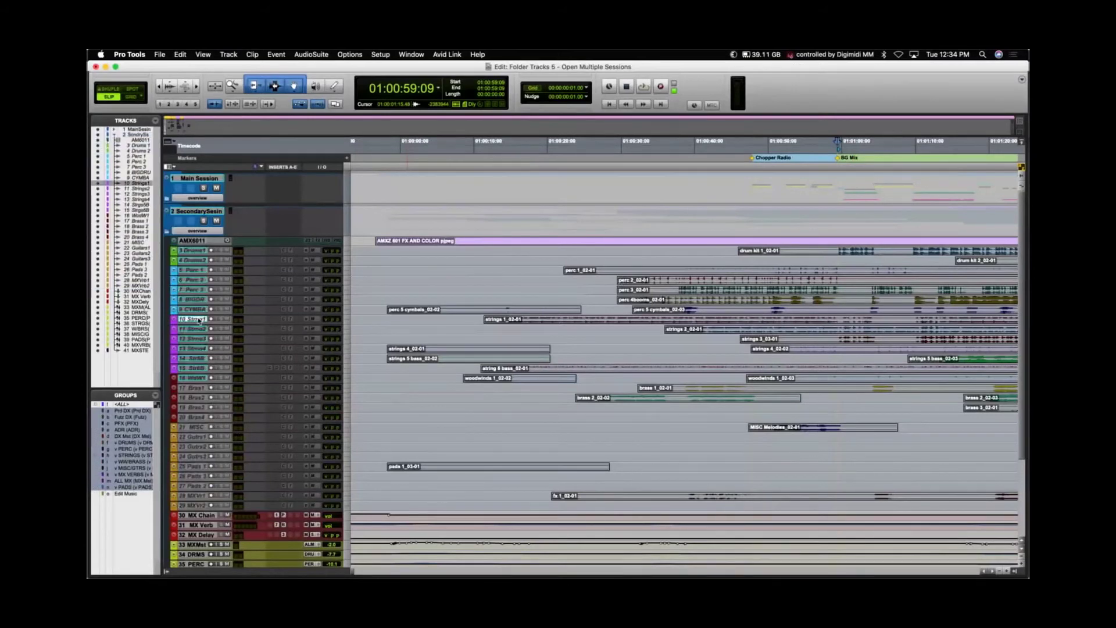
left_click(198, 369, "shift")
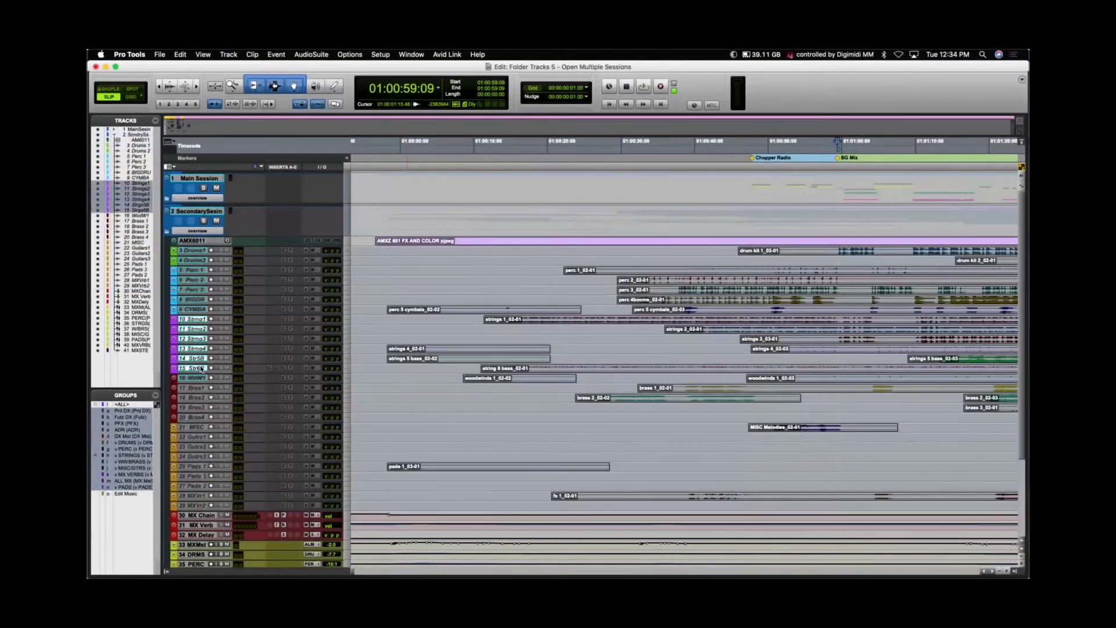
right_click(200, 368)
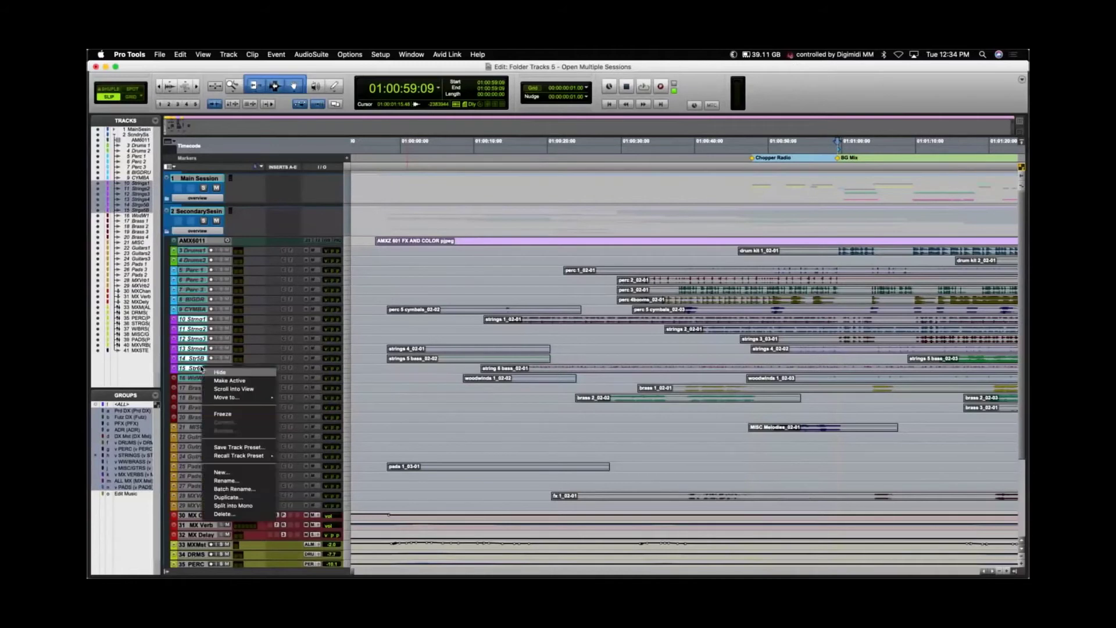
left_click(227, 386)
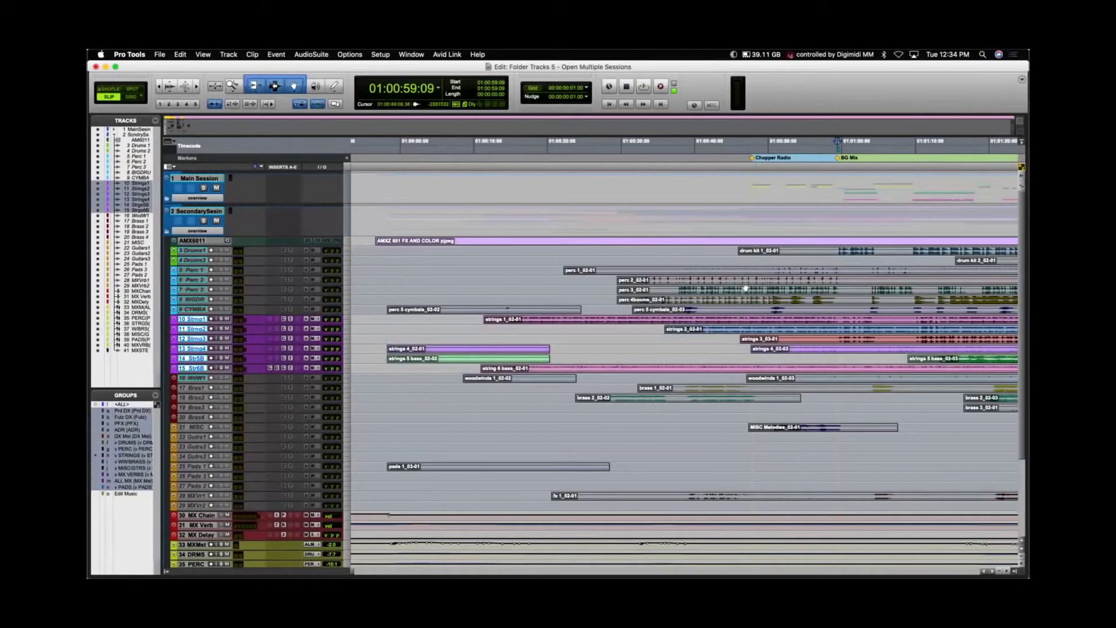
Play the session around the BG Mix marker with the strings tracks active, checking the MX auxes and stem.
scroll(736, 287, "right", 5)
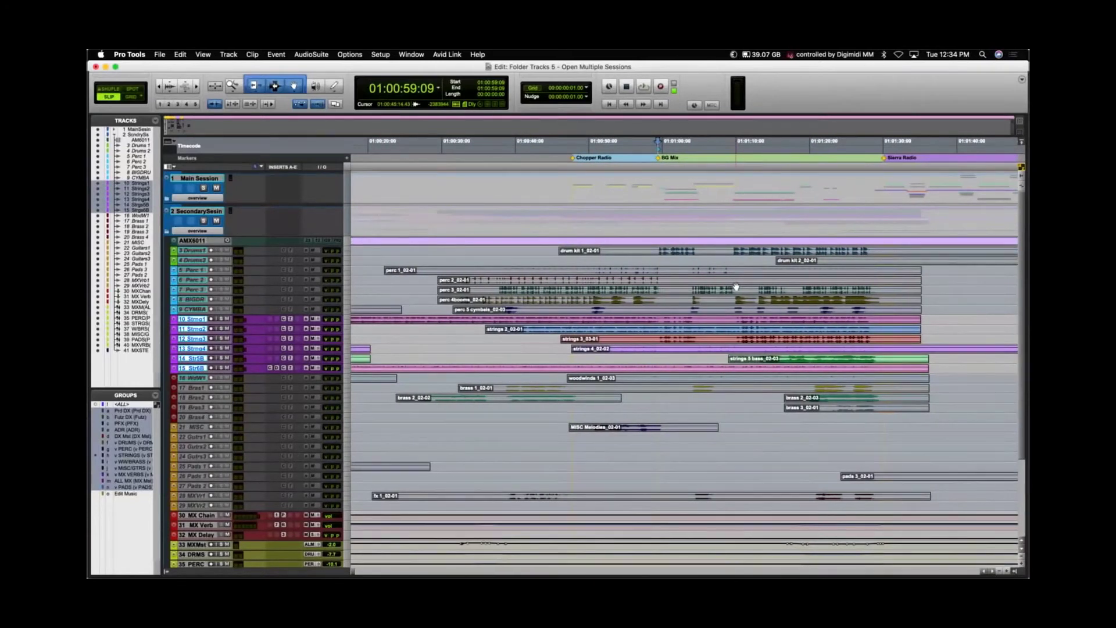
key("space")
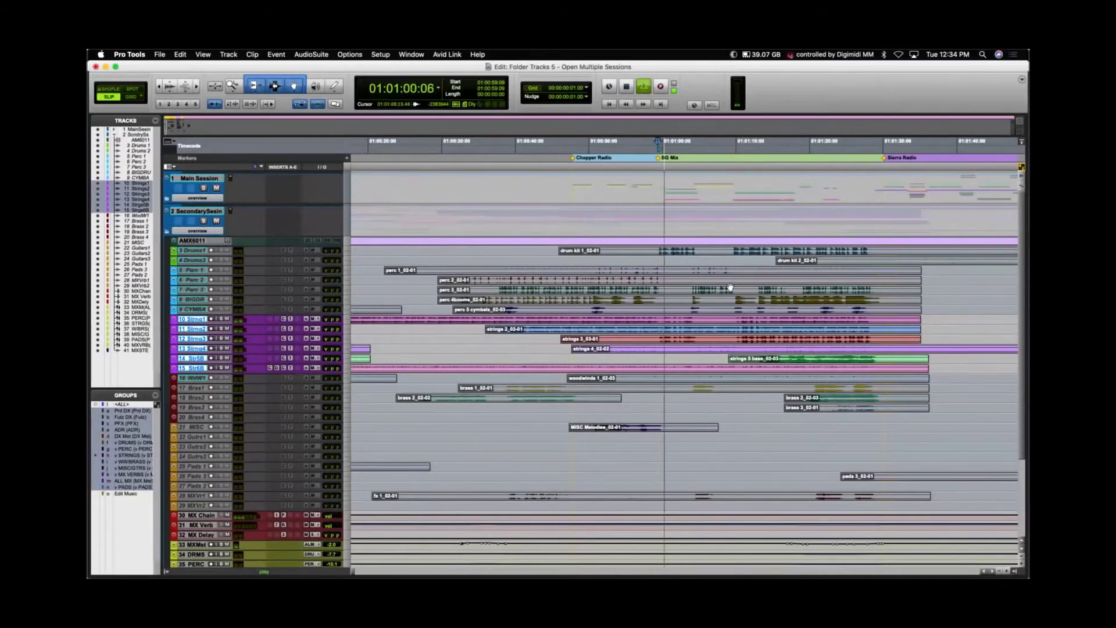
key("space")
scroll(233, 523, "down", 5)
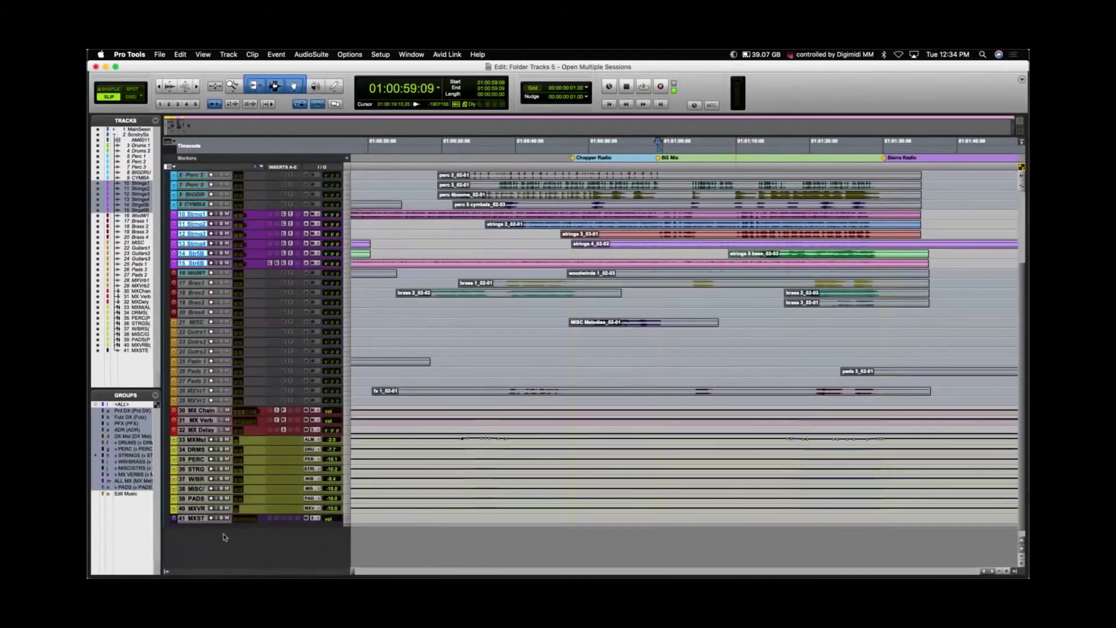
key("space")
scroll(414, 447, "up", 5)
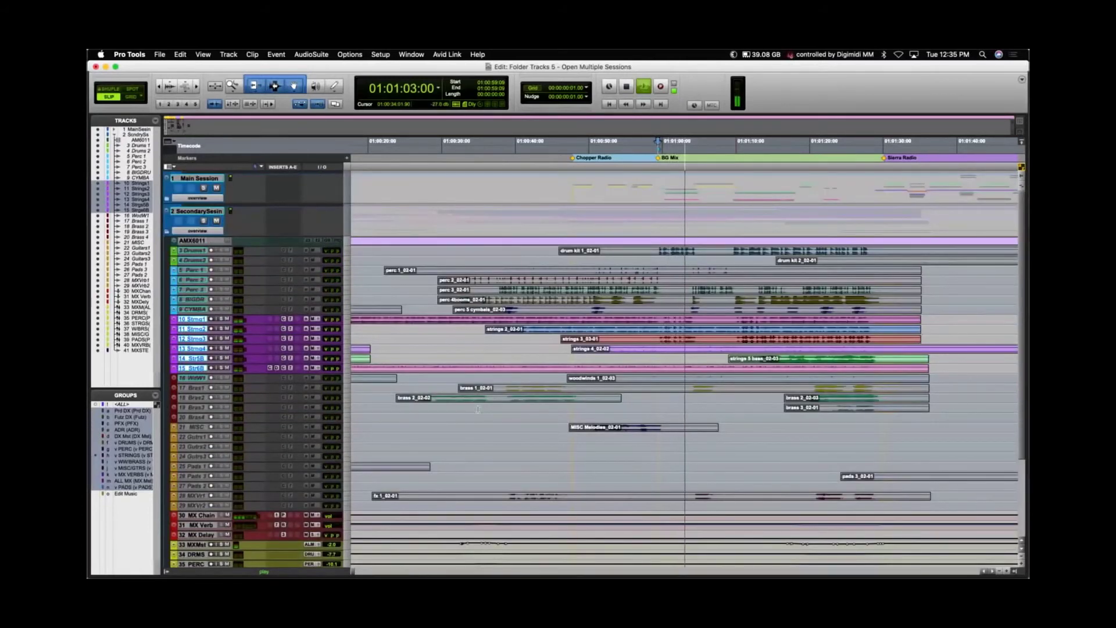
Move the six strings tracks and the MX tracks from MX Chain through the MX stem into the Main Session folder.
key("space")
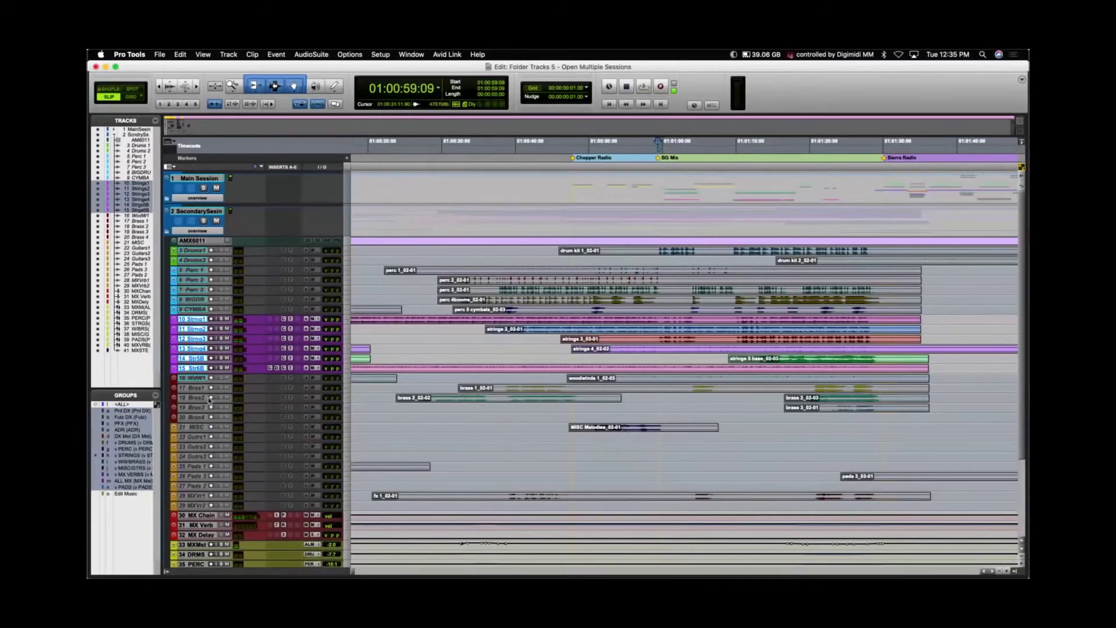
scroll(211, 398, "down", 5)
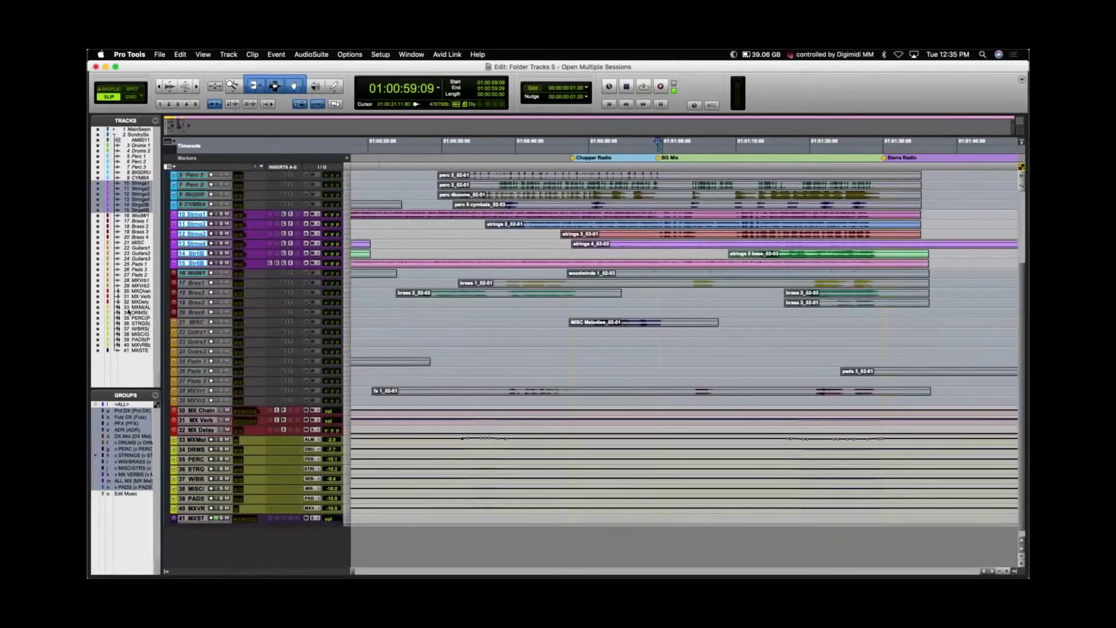
left_click(198, 410)
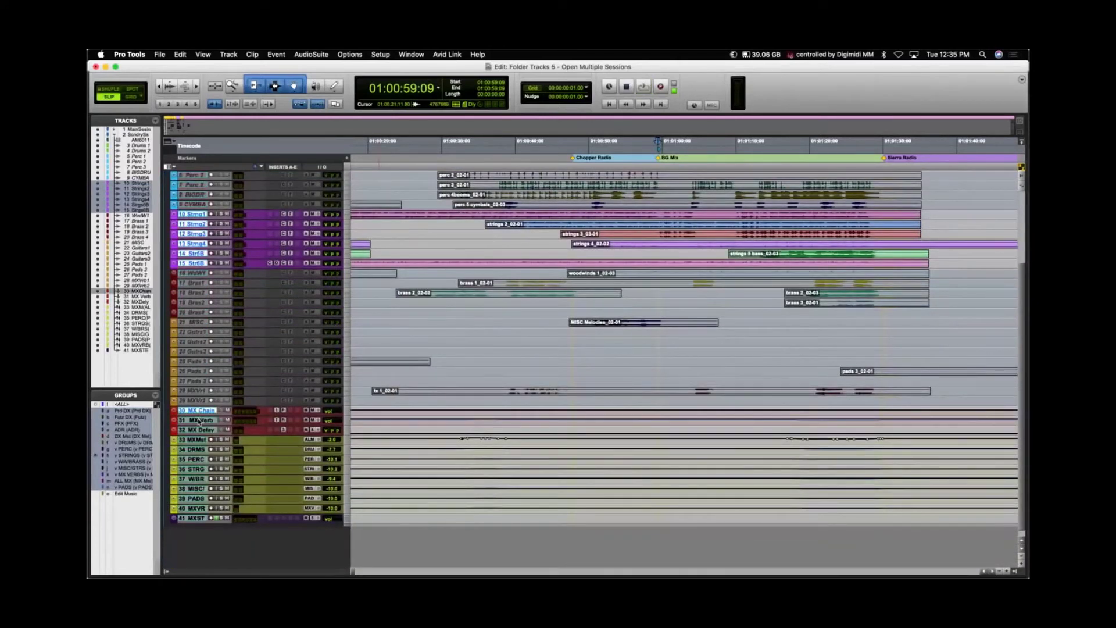
left_click_drag(200, 420, 198, 518)
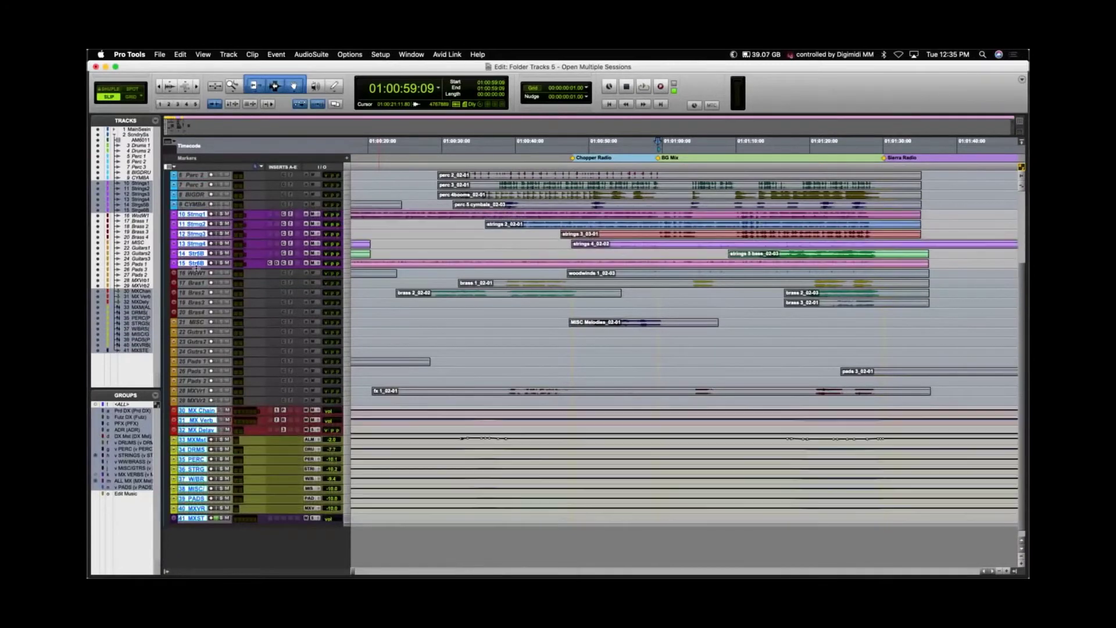
scroll(198, 269, "up", 4)
left_click_drag(192, 319, 204, 193)
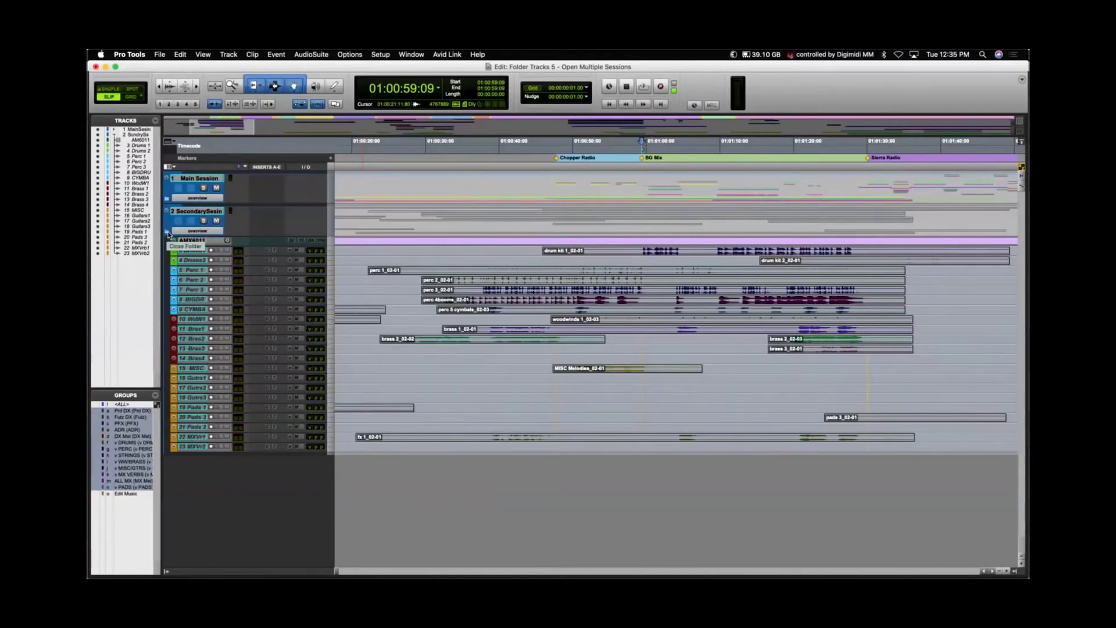
Close the Secondary Session folder and open the Main Session folder to check the strings and MX tracks inside it.
left_click(167, 234)
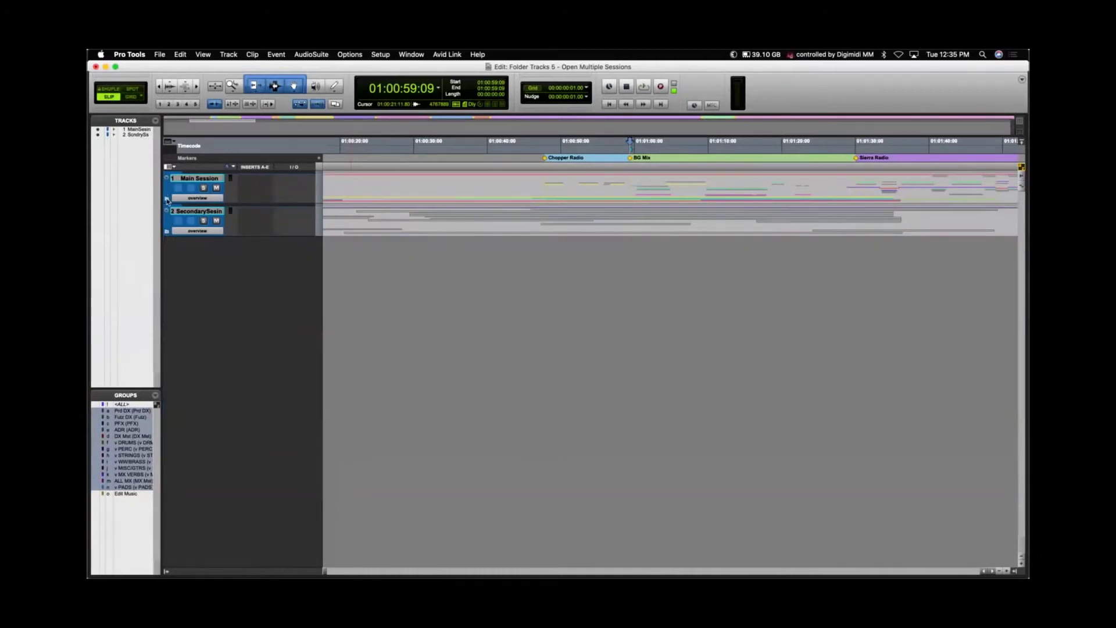
left_click(167, 199)
scroll(497, 261, "down", 10)
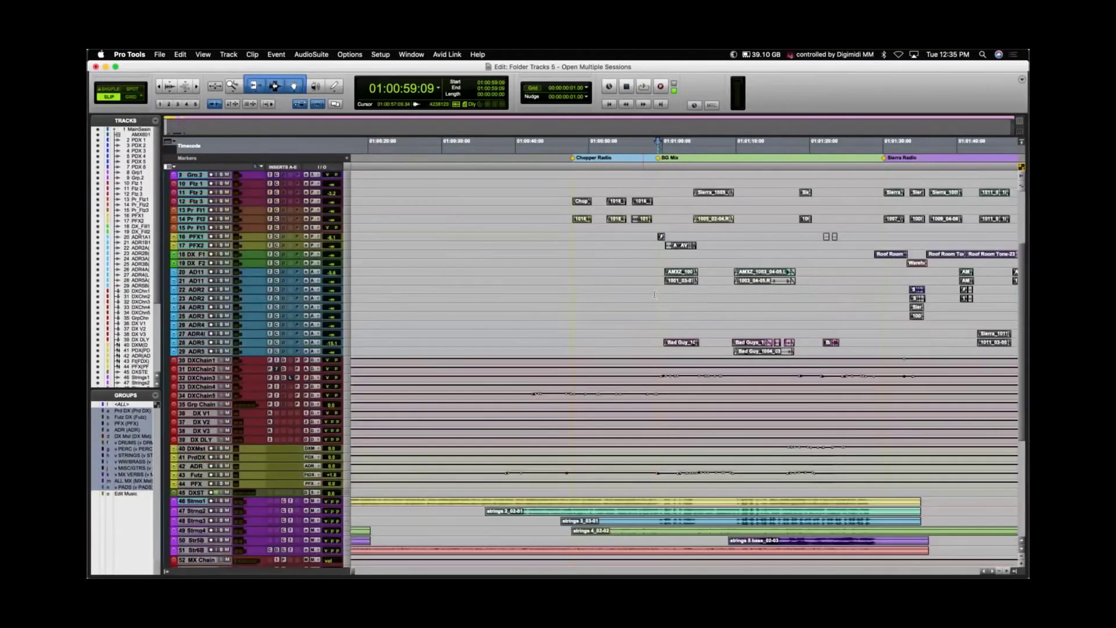
scroll(656, 294, "up", 10)
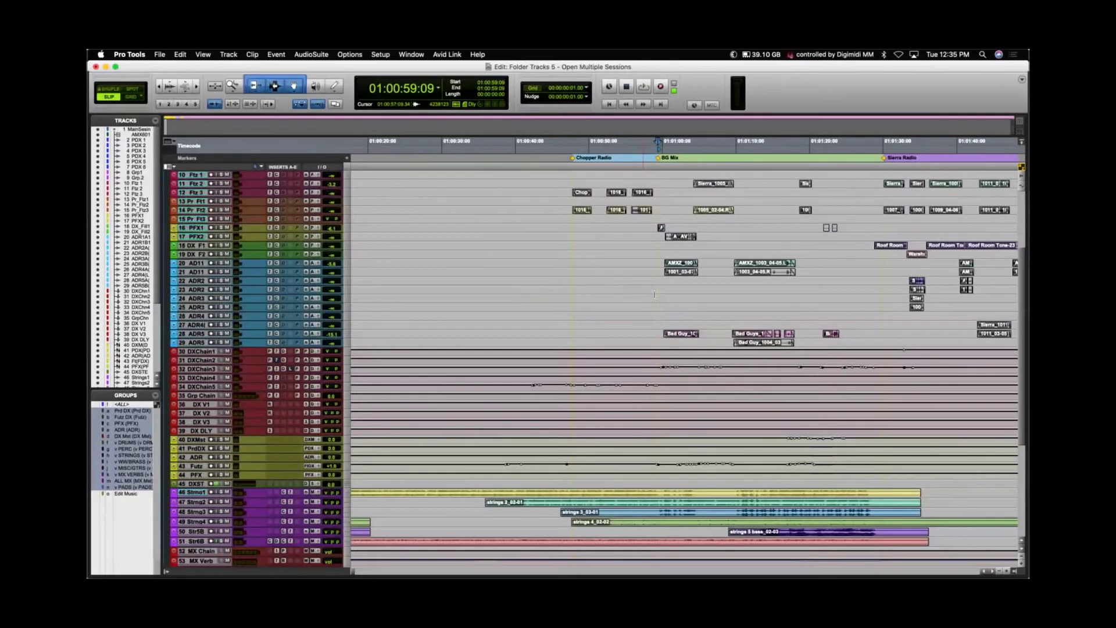
scroll(655, 295, "down", 4)
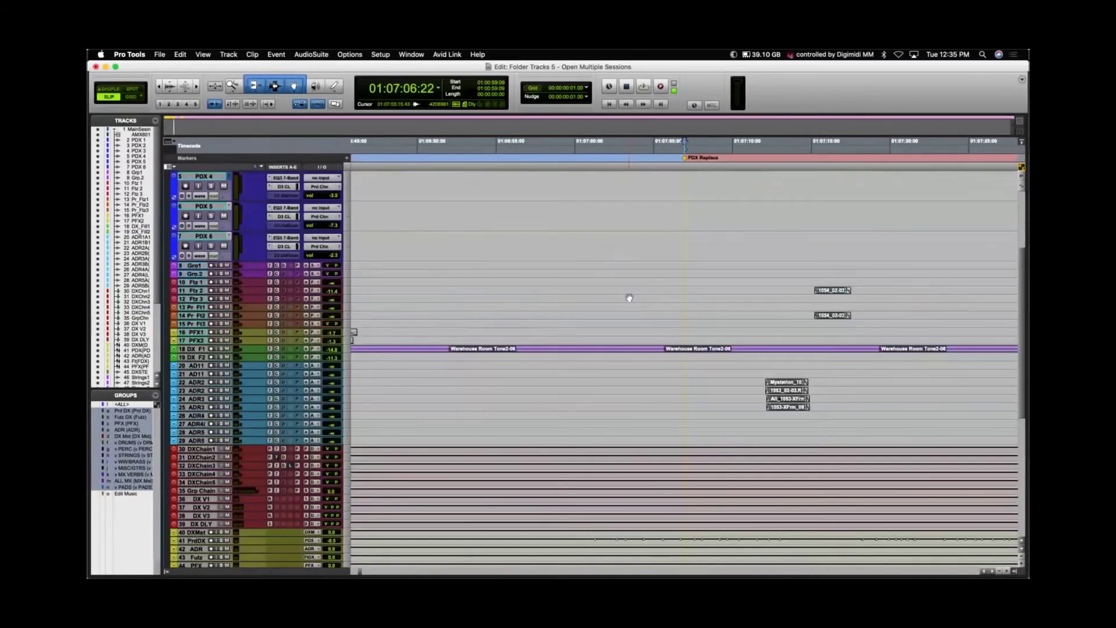
Play the Main Session dialogue tracks from the PDX Replace marker.
scroll(667, 299, "up", 5)
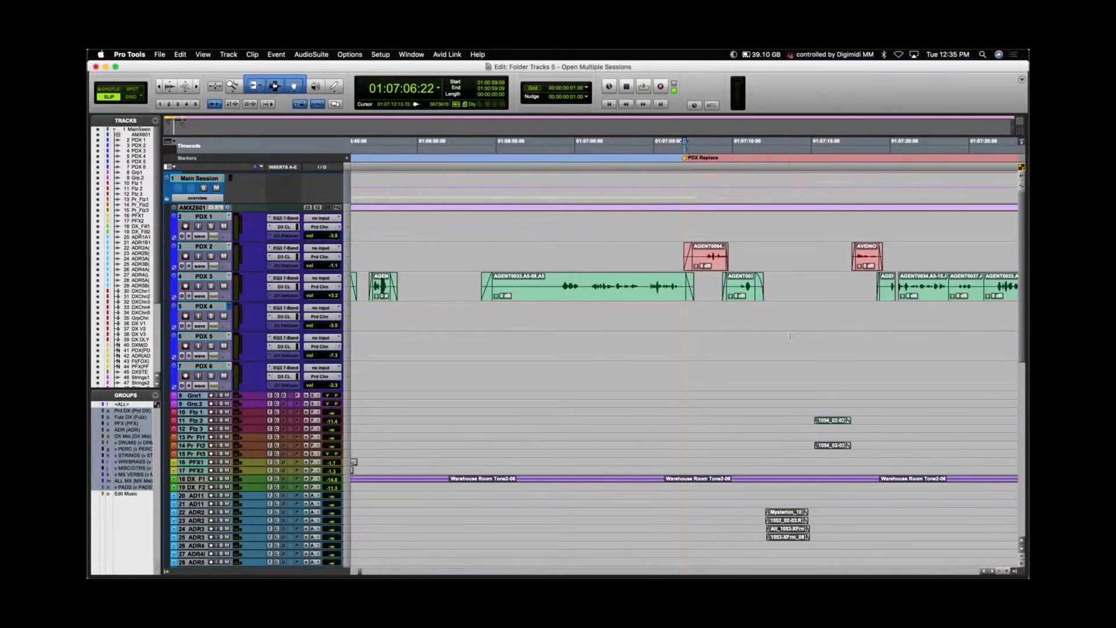
scroll(791, 337, "right", 3)
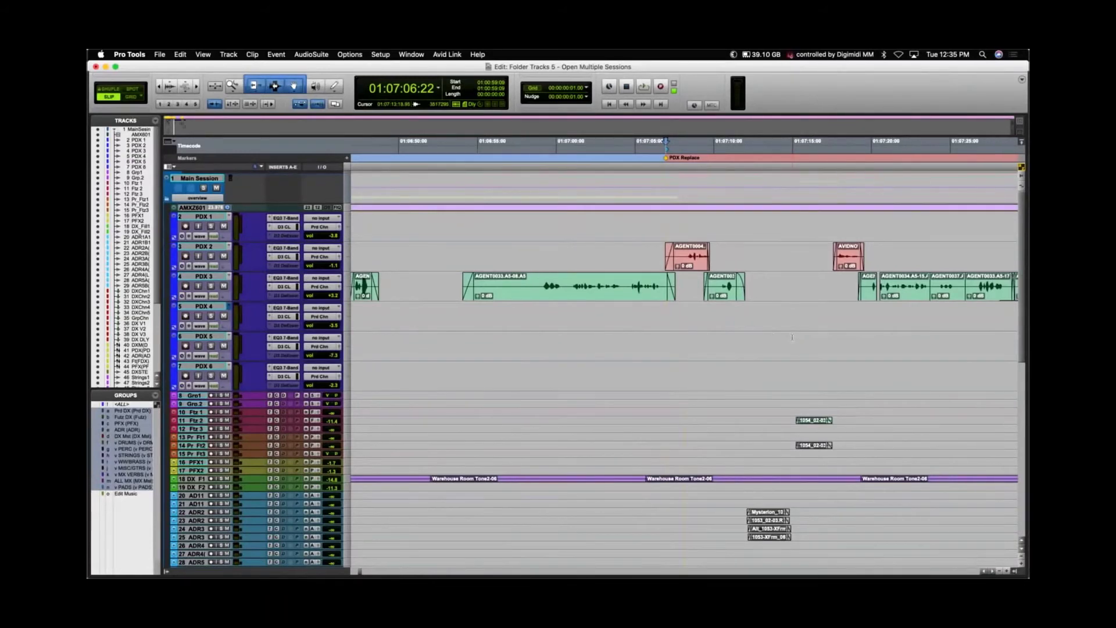
key("space")
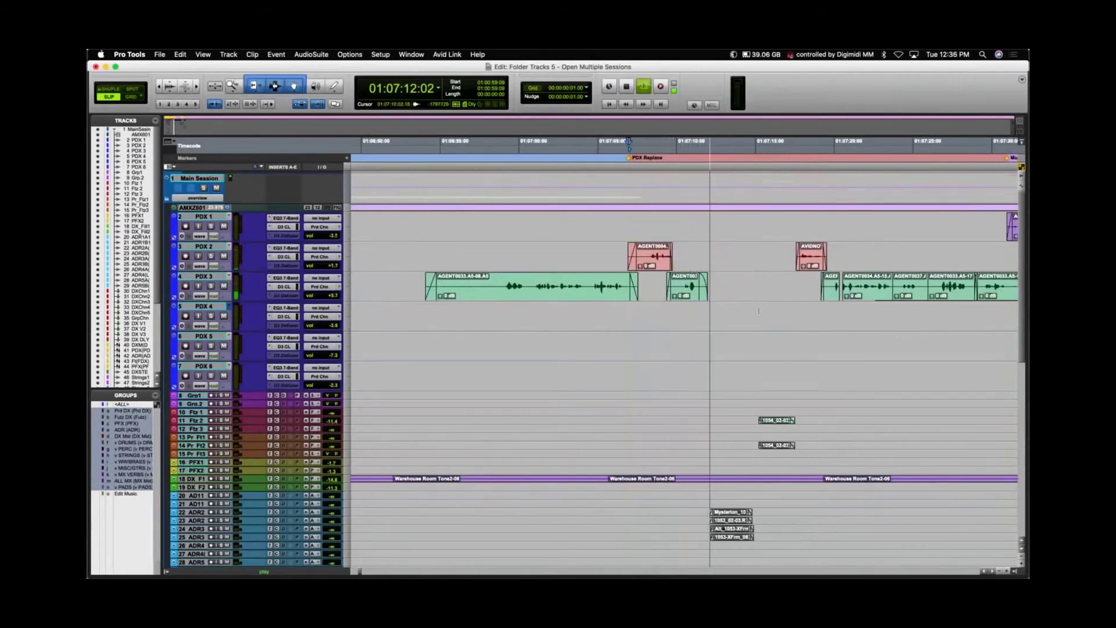
key("space")
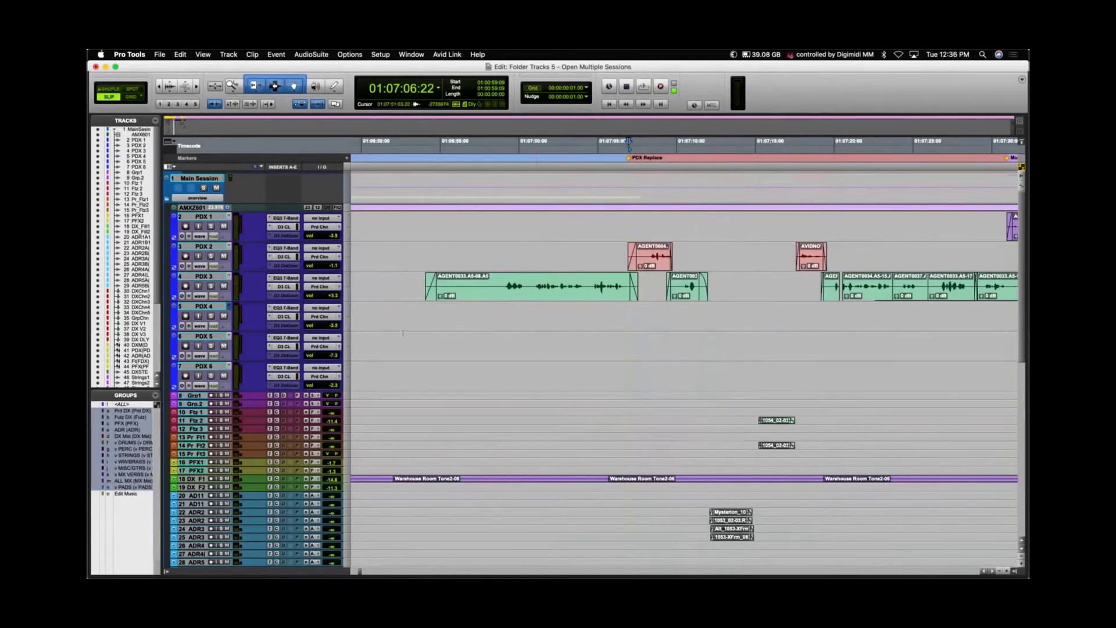
Close the Main Session folder and create a new Basic Folder track named PDX.
left_click(167, 199)
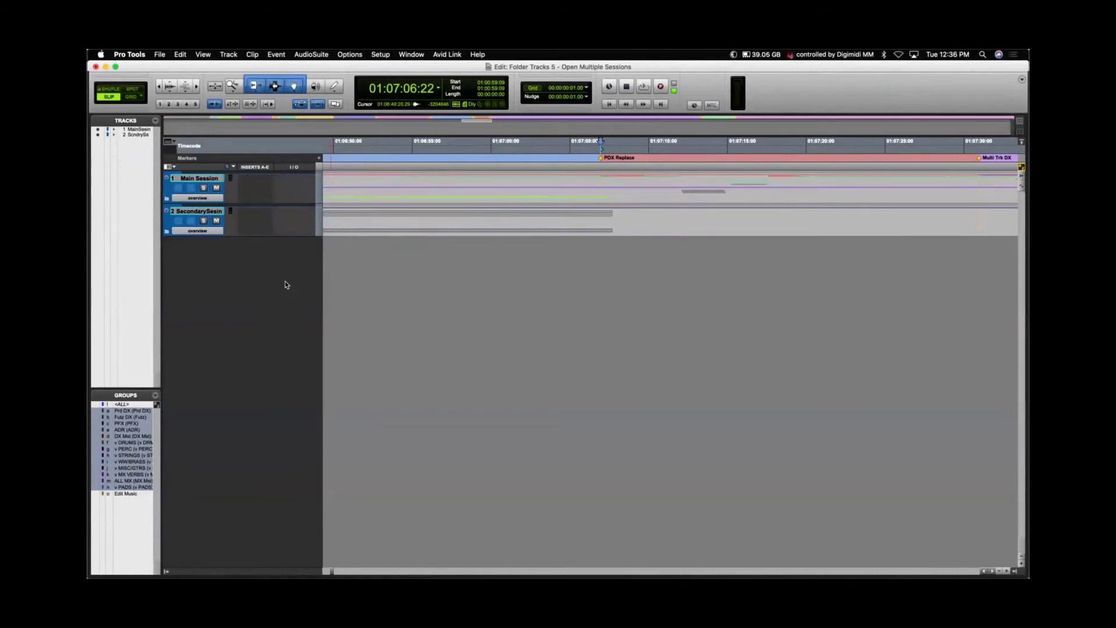
key("shift+super+n")
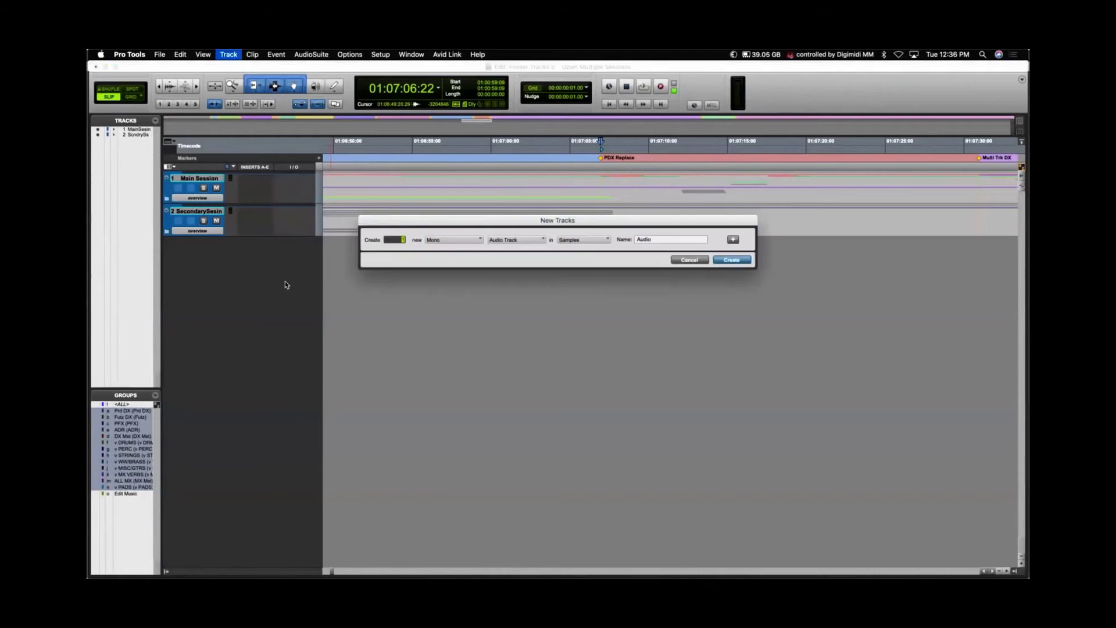
key("super+Up")
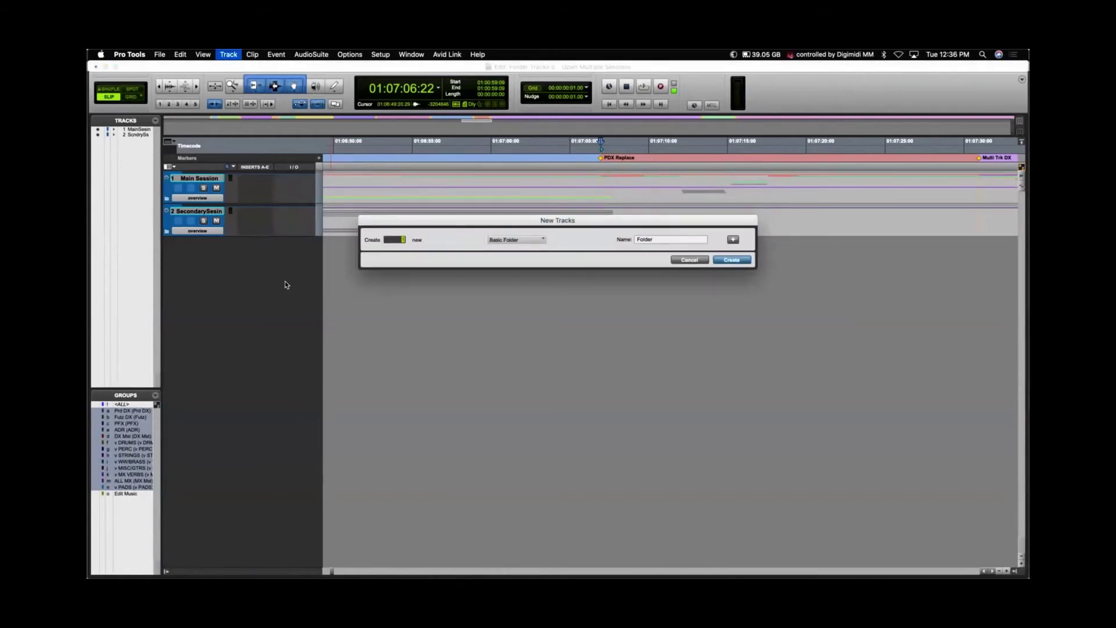
key("Return")
double_click(213, 244)
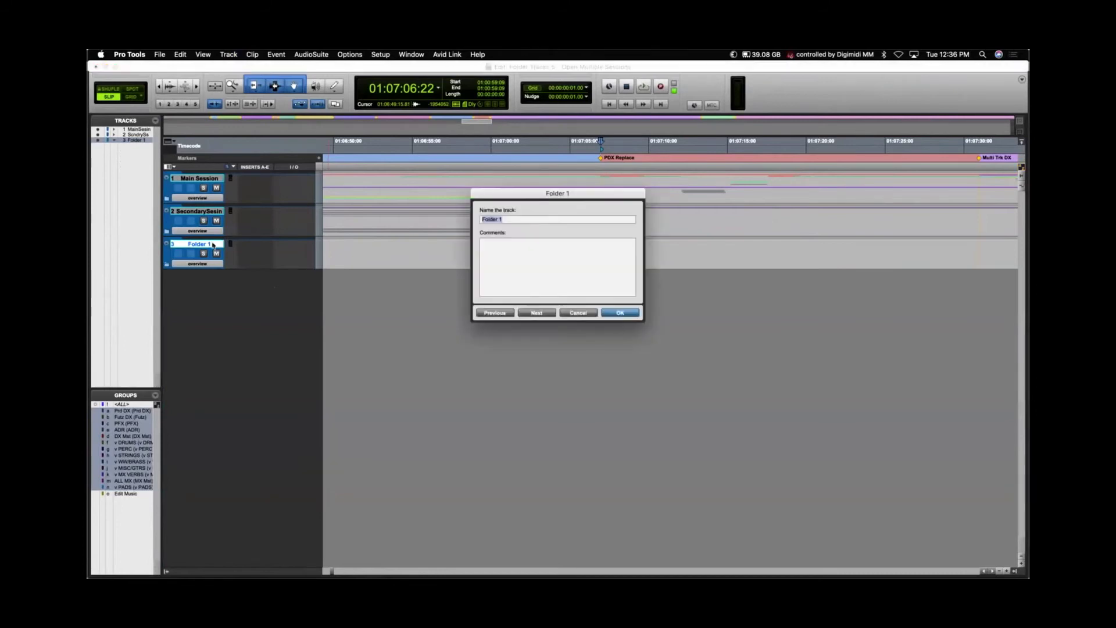
type("PR")
key("Return")
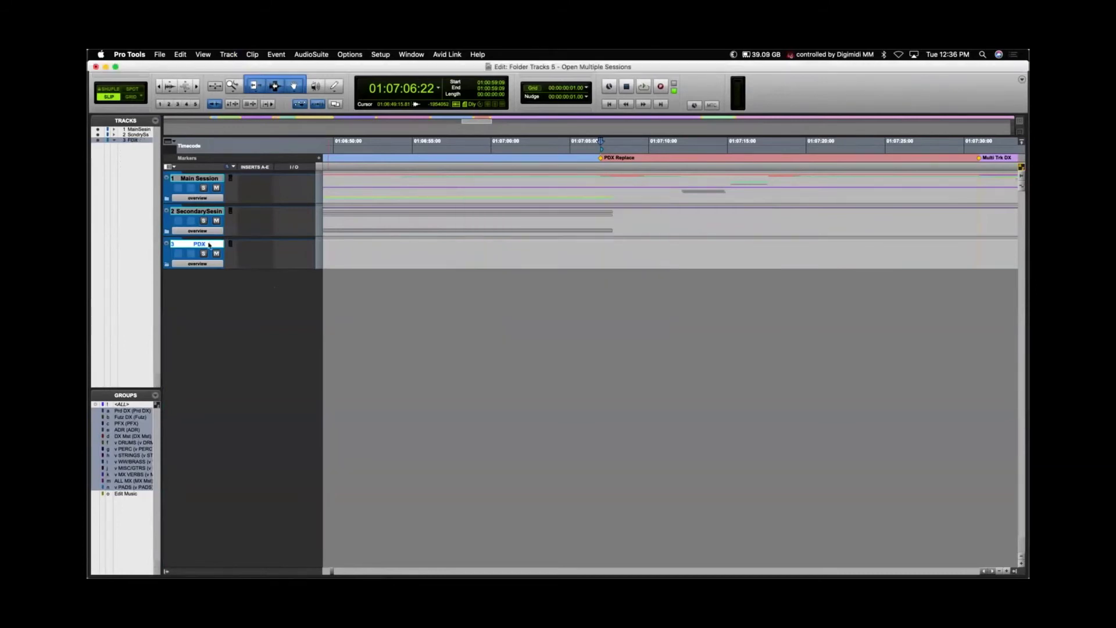
Start a session data import from PRODUCTION DX.ptx in the PRODUCTION DX folder.
left_click(155, 55)
mouse_move(187, 205)
left_click(264, 206)
left_click(539, 161)
left_click(539, 174)
double_click(498, 247)
left_click(494, 228)
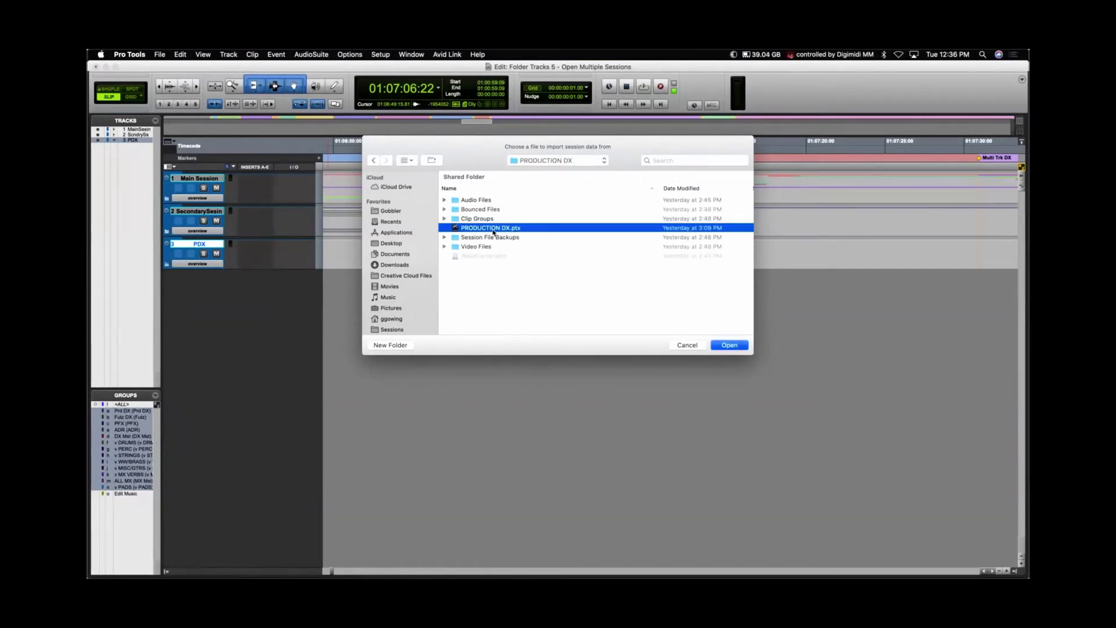
double_click(494, 230)
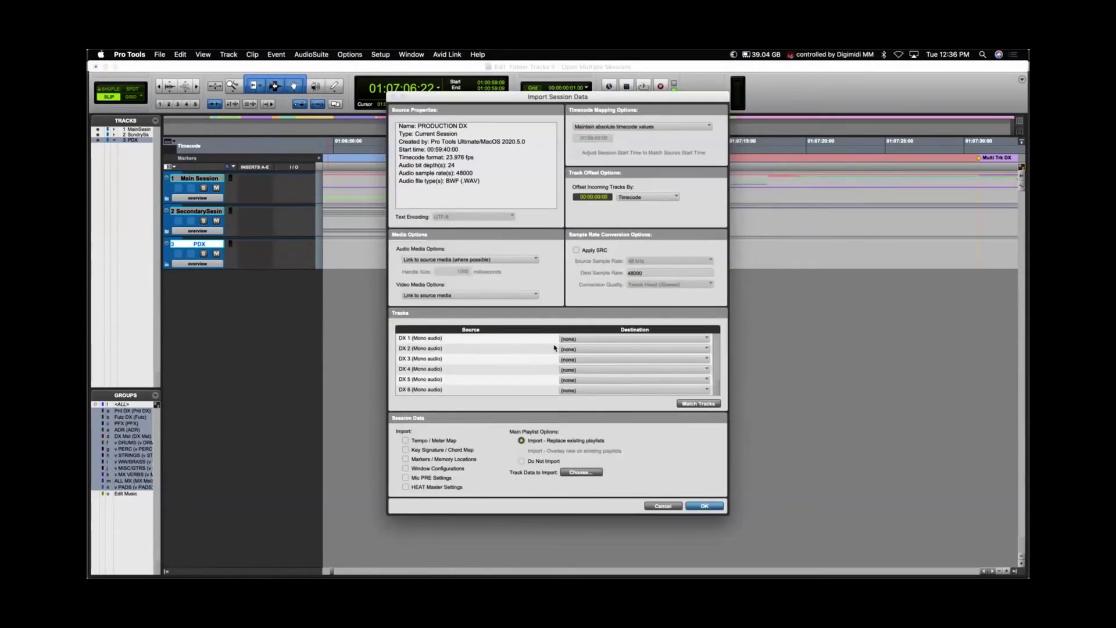
Import all PRODUCTION DX source tracks as new tracks into the PDX folder.
left_click(585, 341, "alt")
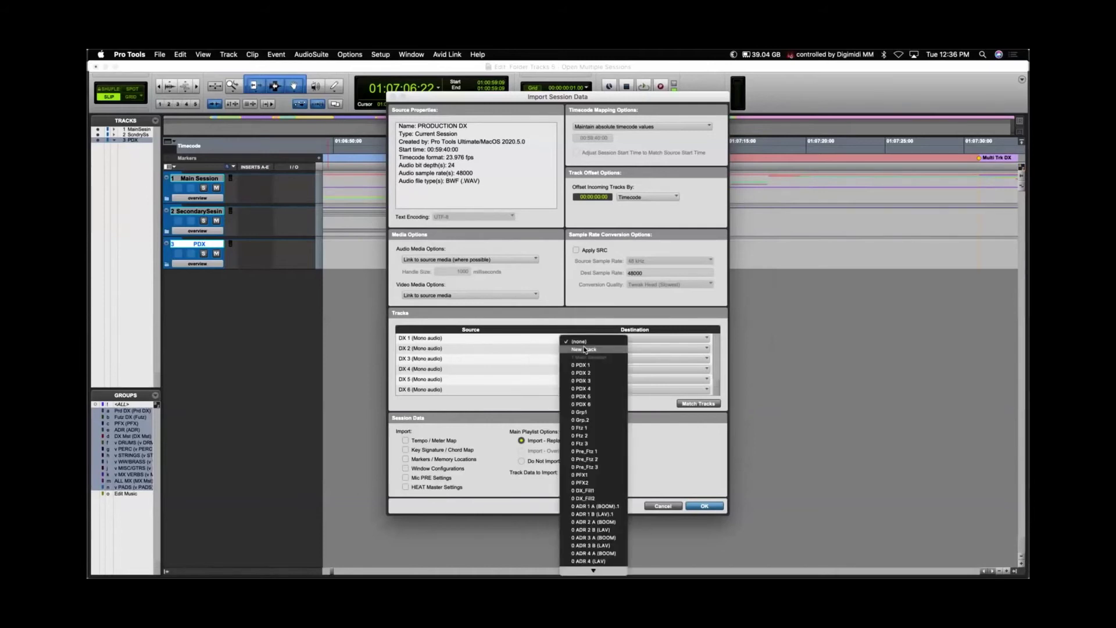
left_click(582, 349)
left_click(704, 506)
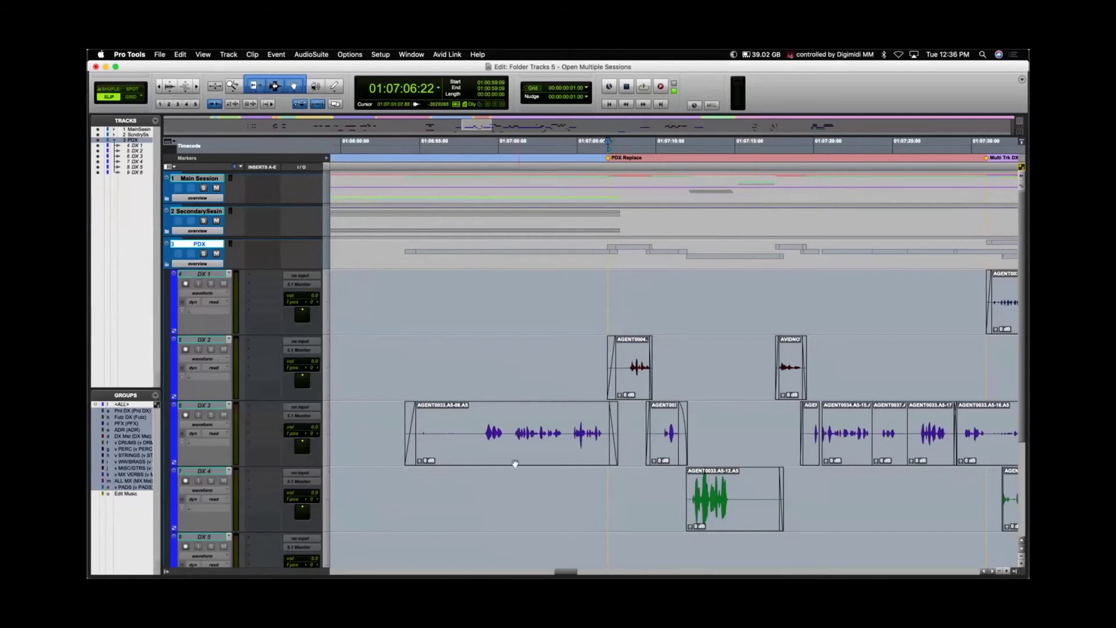
Play from the PDX Replace marker with the imported DX tracks inactive.
scroll(515, 464, "down", 2)
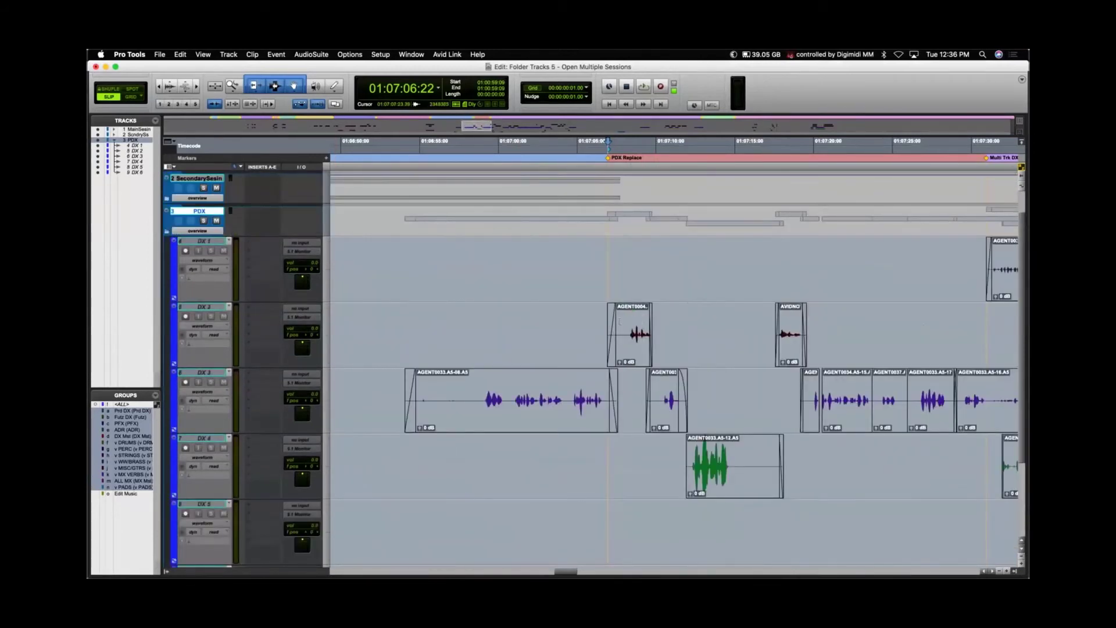
key("space")
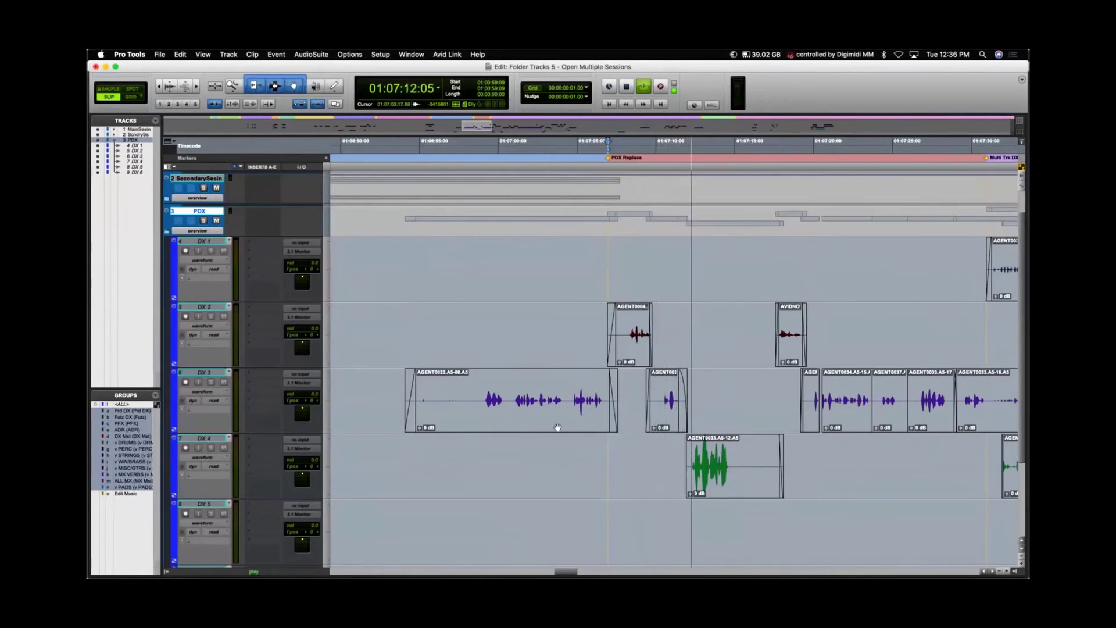
key("space")
Make the DX 4 track in the PDX folder active.
left_click(207, 438)
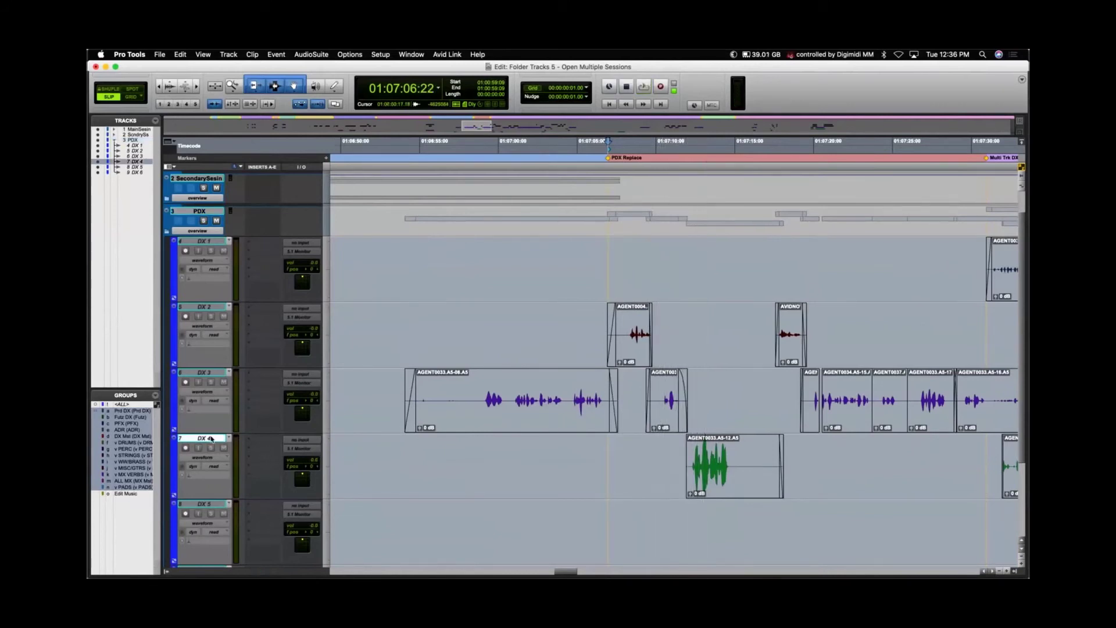
right_click(211, 439)
key("Escape")
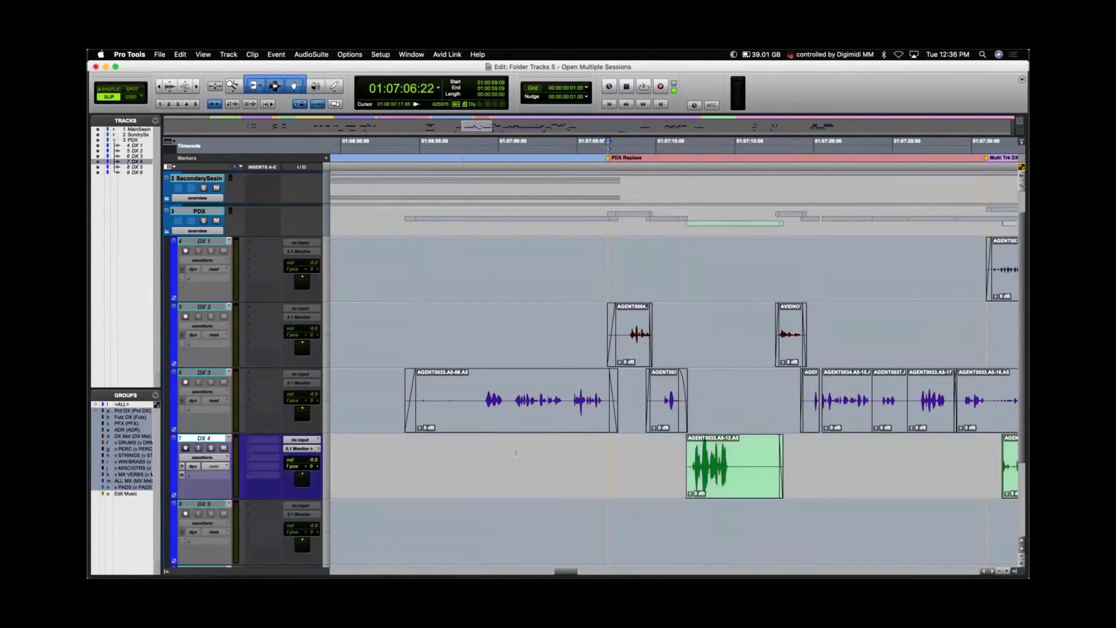
Play from the PDX Replace marker to audition the AGENT0033.A5-12.A5 clip on the active DX 4 track.
key("space")
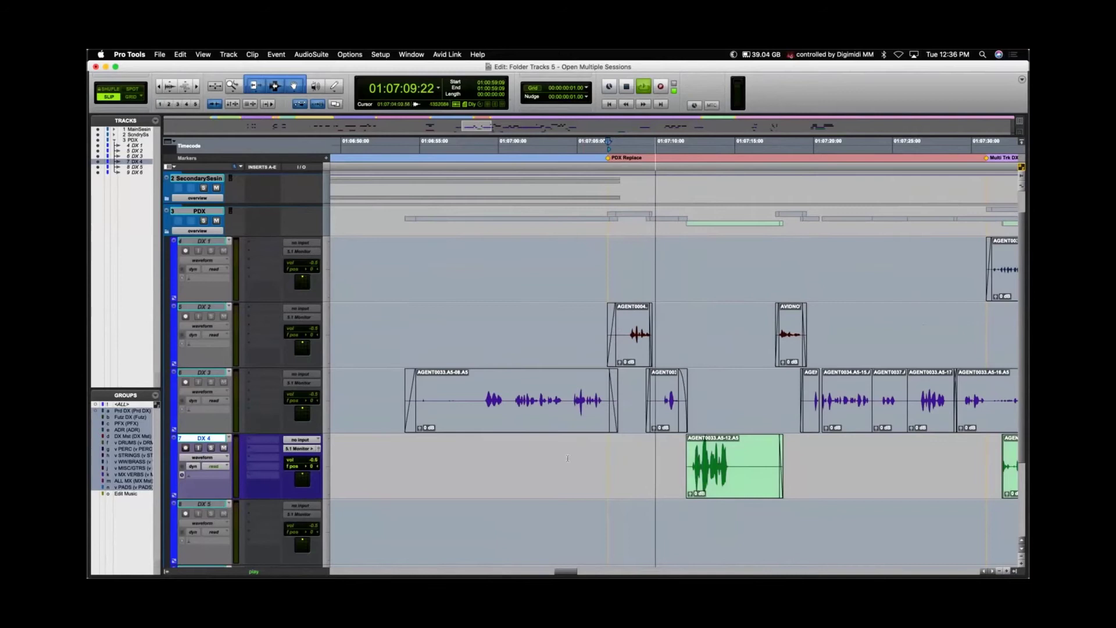
scroll(568, 459, "down", 4)
scroll(568, 458, "up", 4)
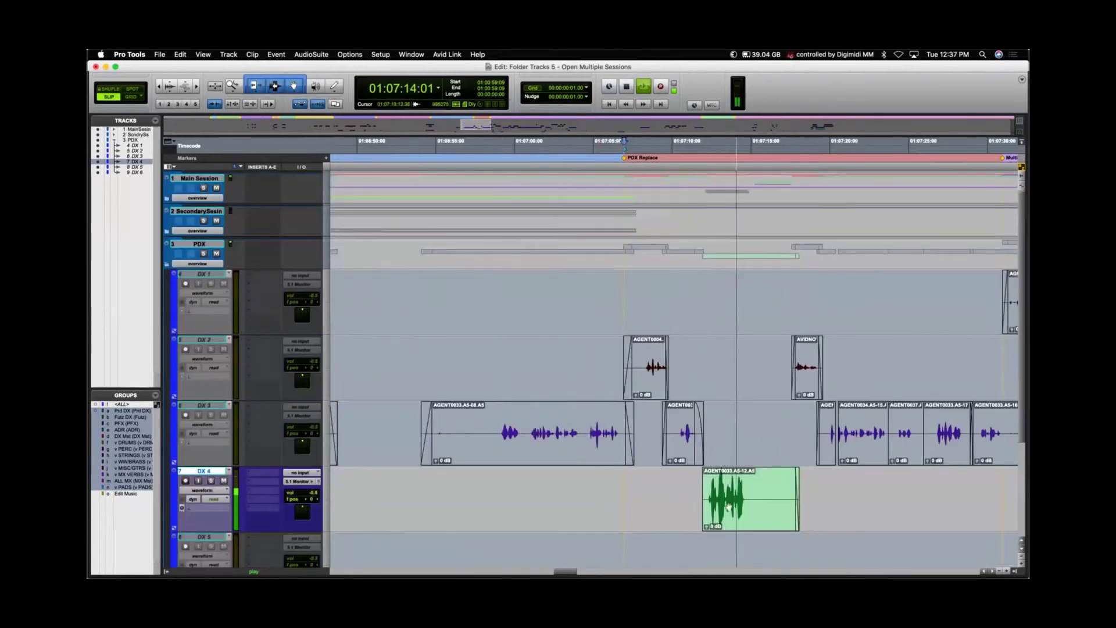
key("space")
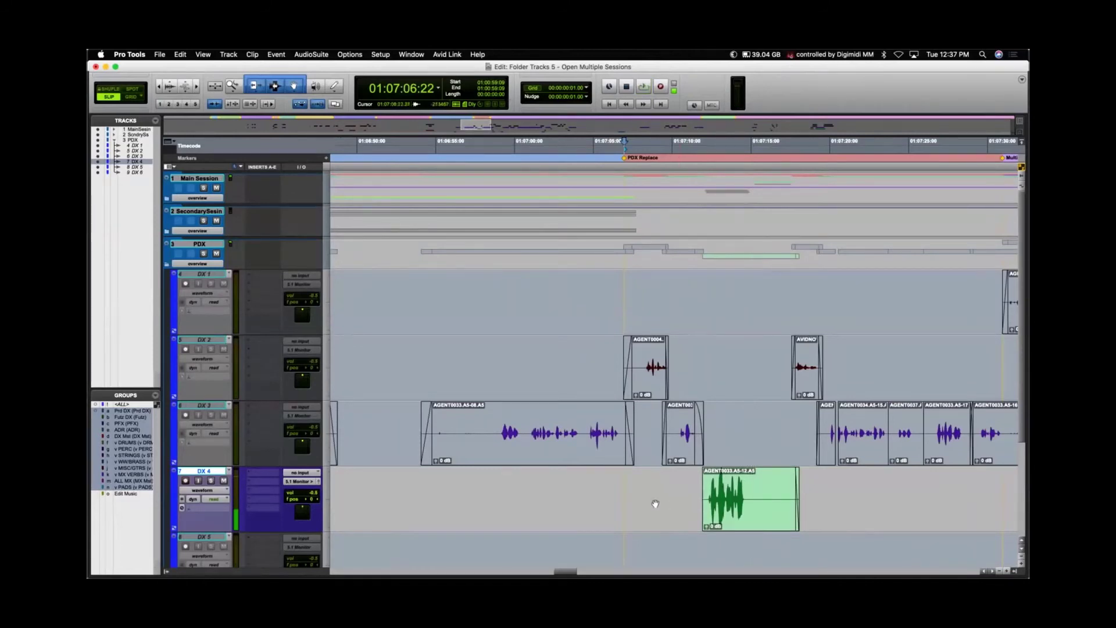
Select the AGENT0033.A5-12.A5 clip on DX 4 and make the DX 4 track inactive.
left_click(750, 526)
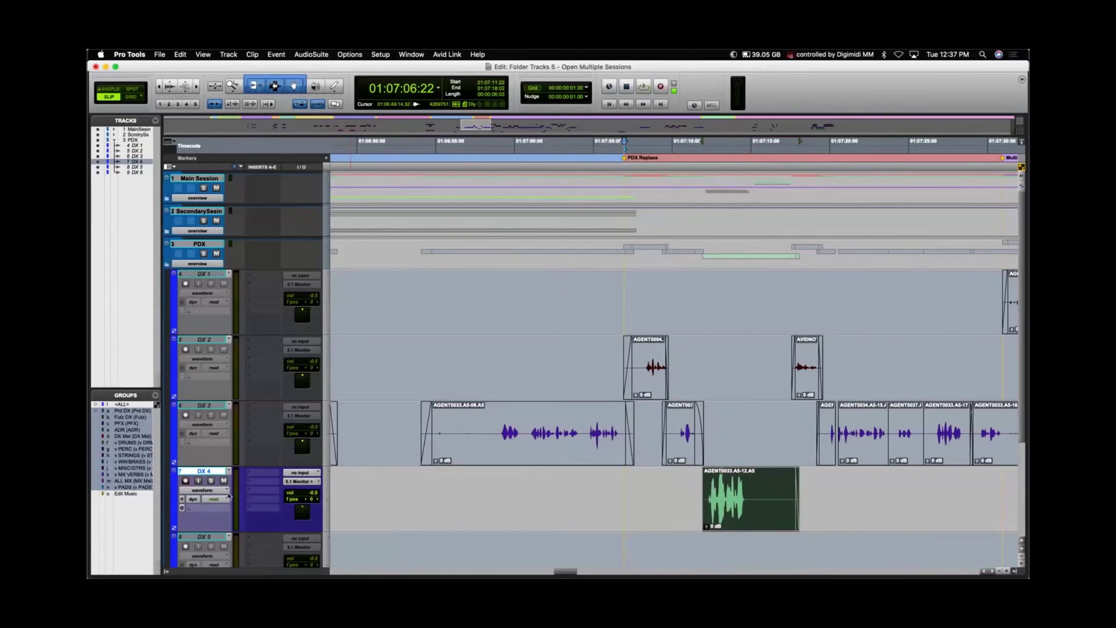
right_click(205, 471)
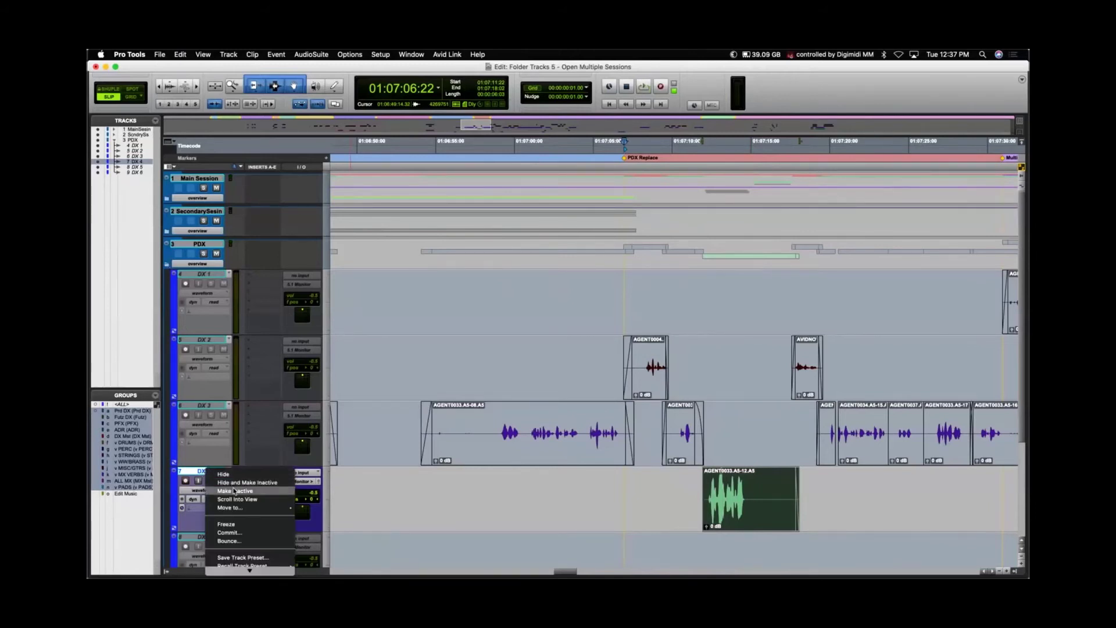
left_click(226, 488)
left_click(197, 440)
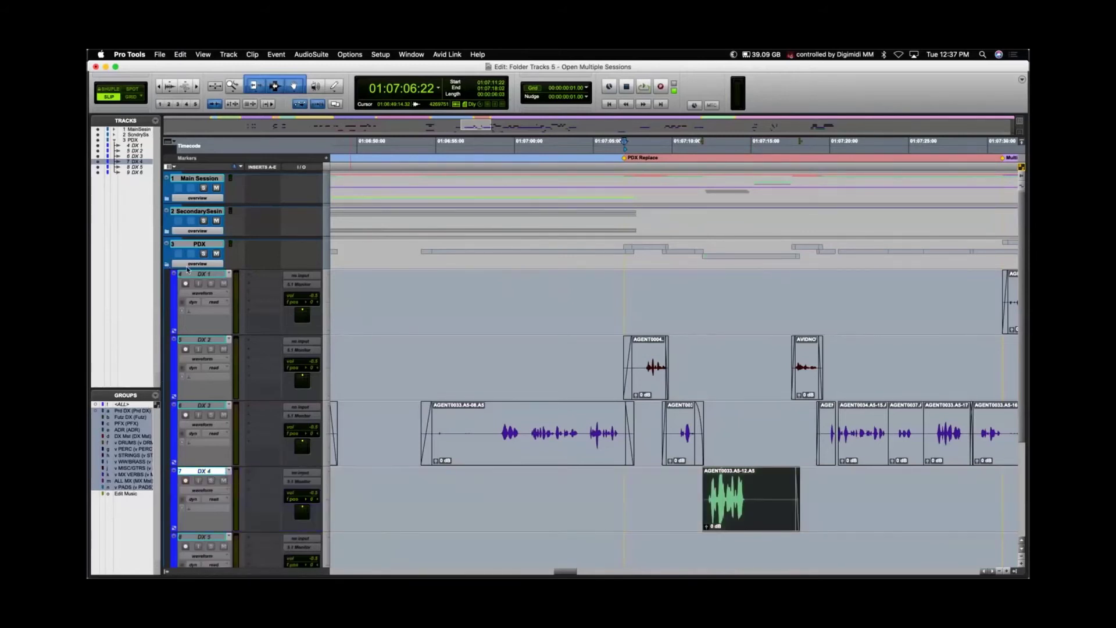
Open the Main Session folder to locate and select the PDX 4 track, and close the folder again.
left_click(166, 199)
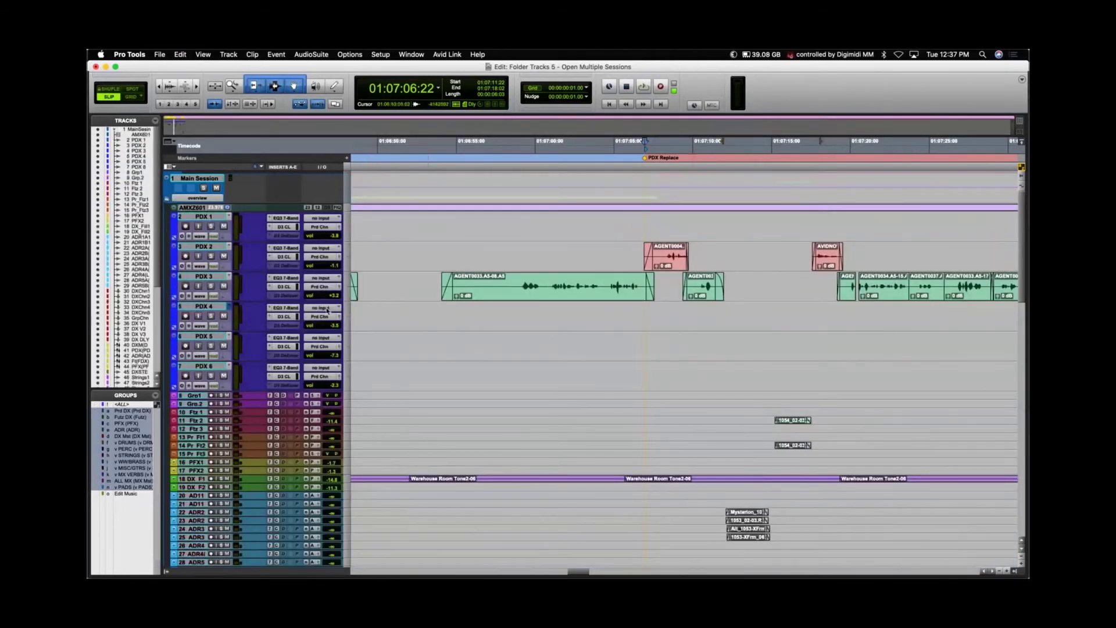
left_click(219, 307)
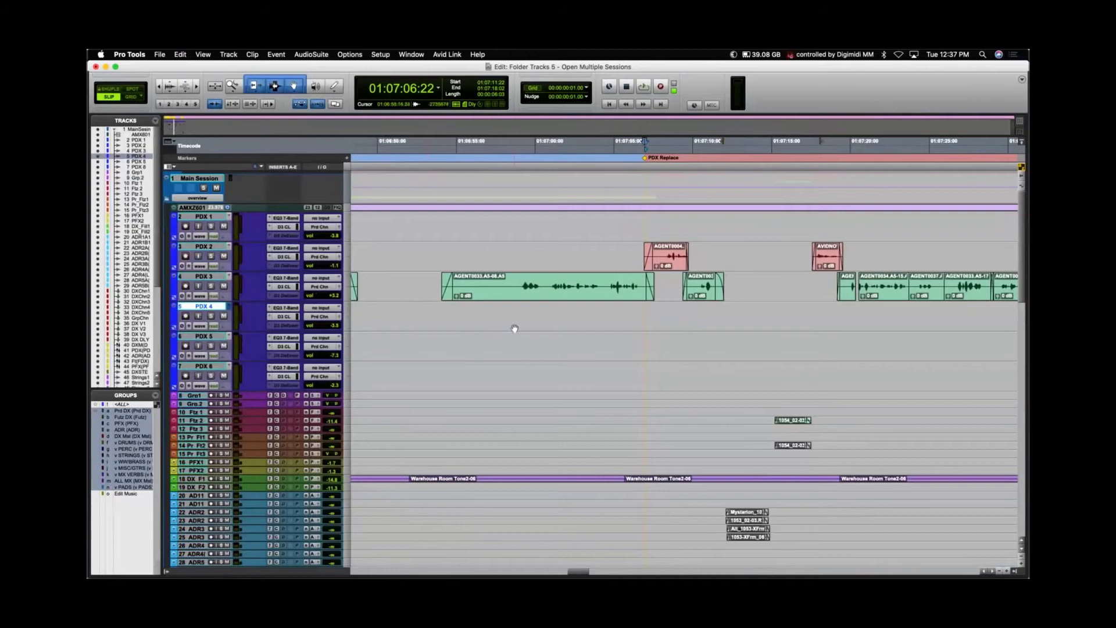
left_click(168, 200)
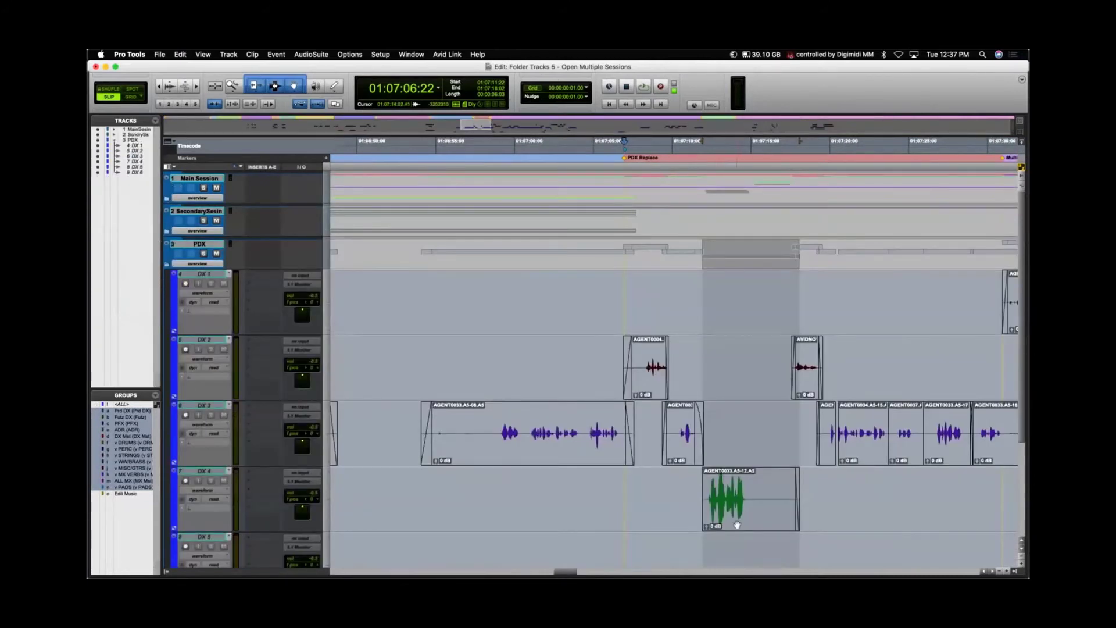
Link timeline and track selection to the edit selection, and paste the AGENT0033.A5-12.A5 clip onto PDX 4 in the Main Session folder.
left_click(232, 103)
left_click(250, 104)
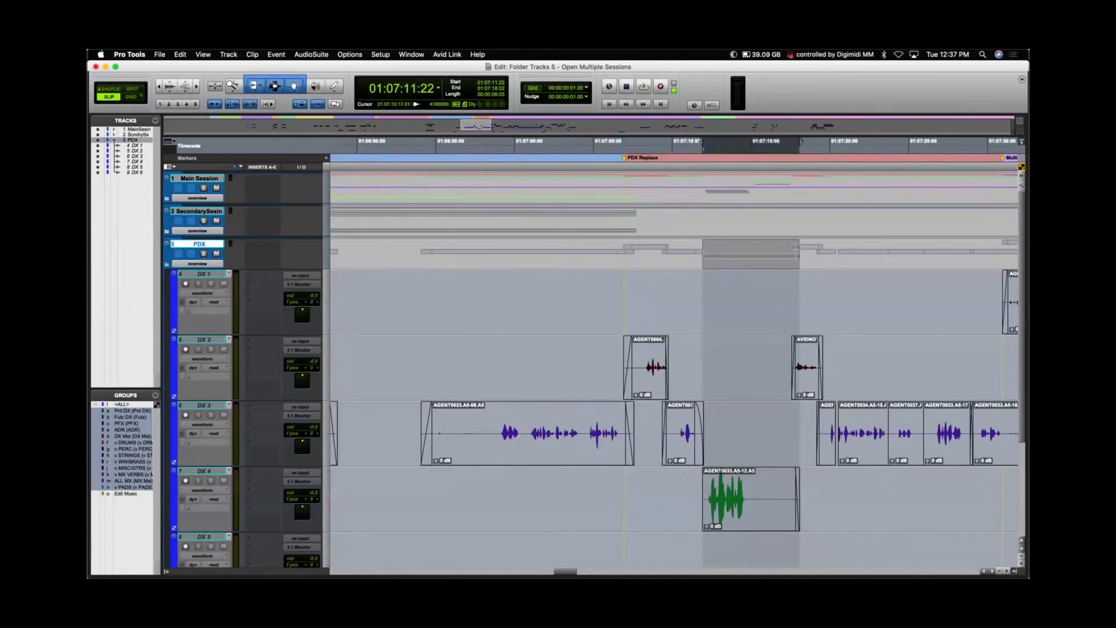
left_click(168, 266)
left_click(168, 198)
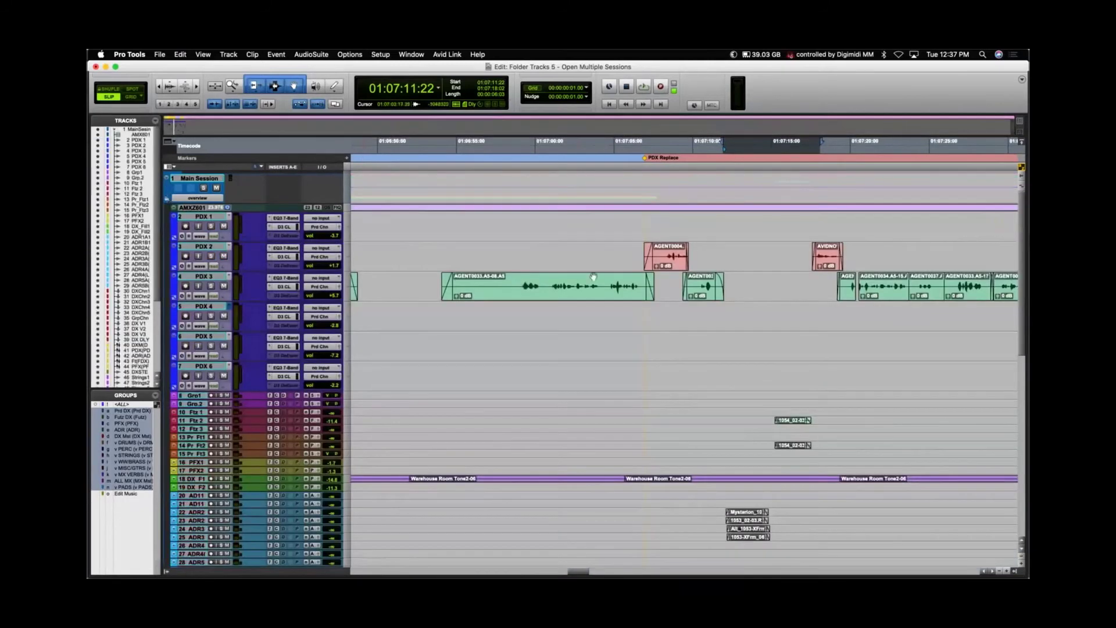
left_click(214, 309)
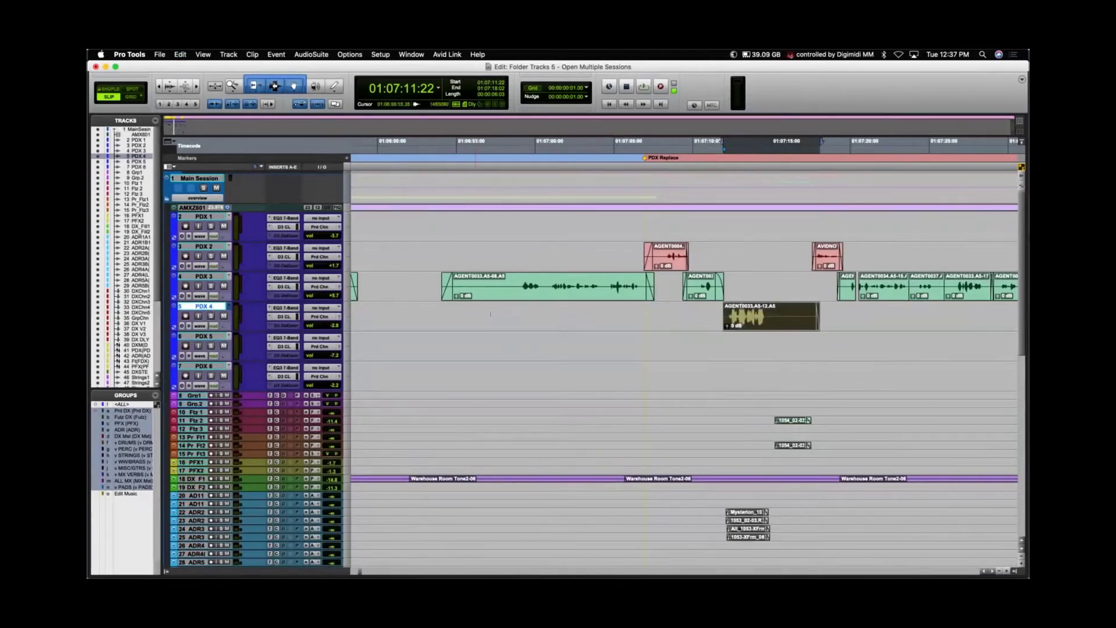
Play from just before the PDX Replace marker to audition the clip pasted on PDX 4, and close the Main Session folder.
left_click(640, 226)
key("space")
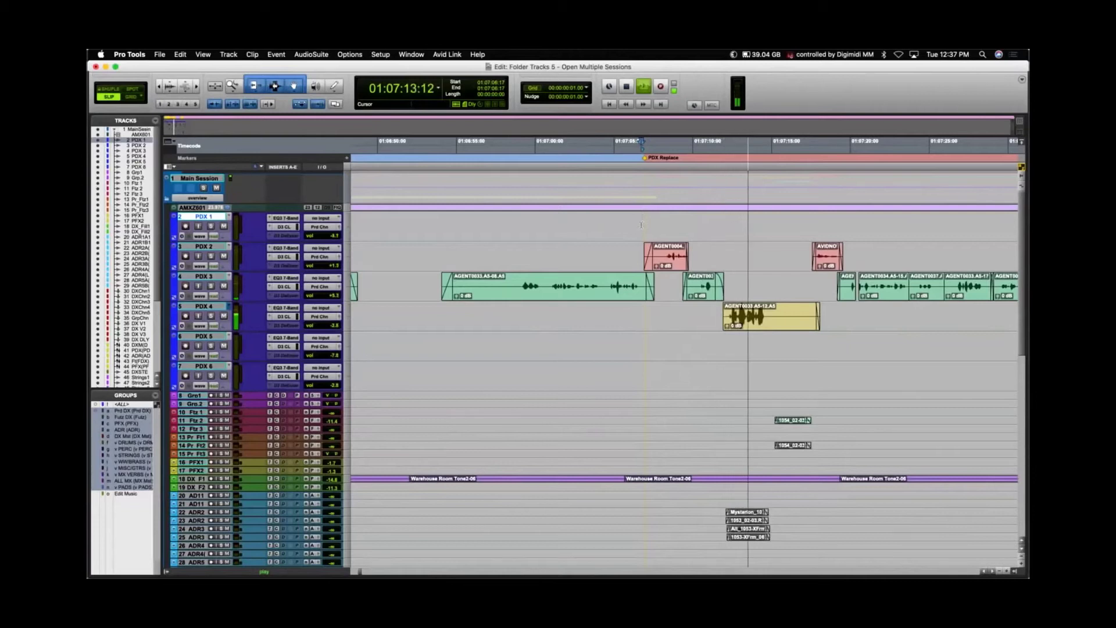
key("space")
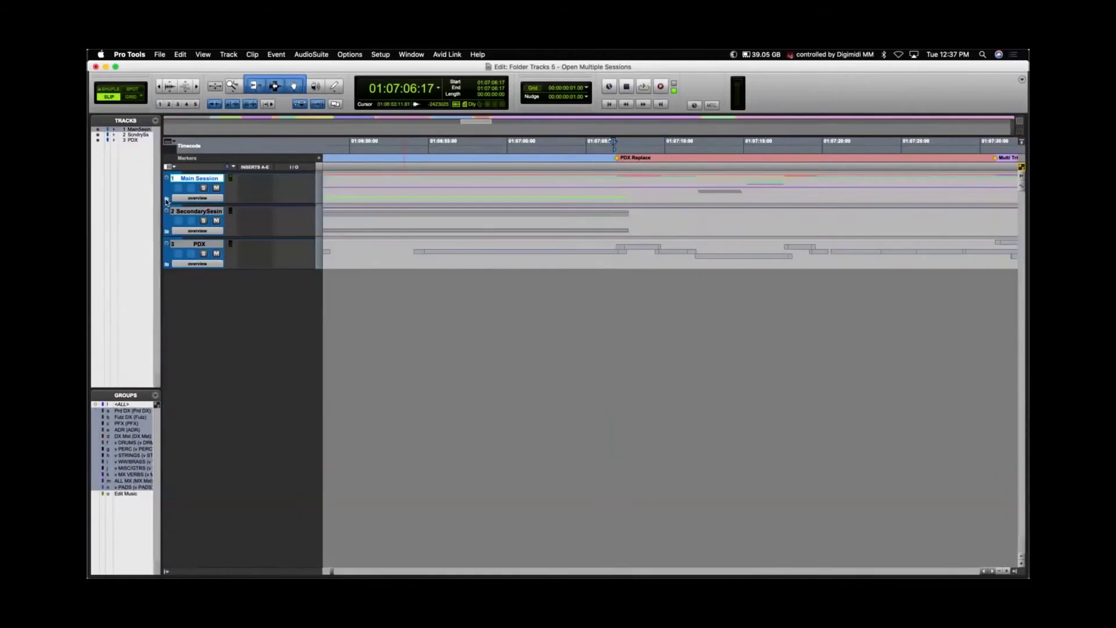
left_click(167, 198)
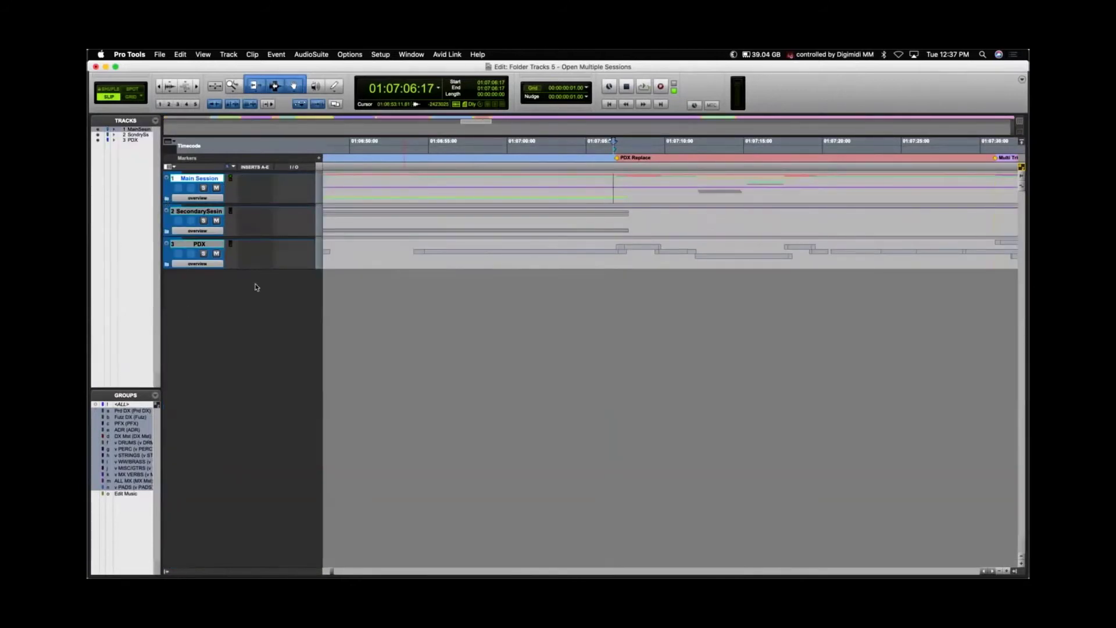
Hide the secondary session and PDX folder tracks and make them inactive, leaving only the Main Session folder shown.
right_click(203, 214)
left_click(223, 228)
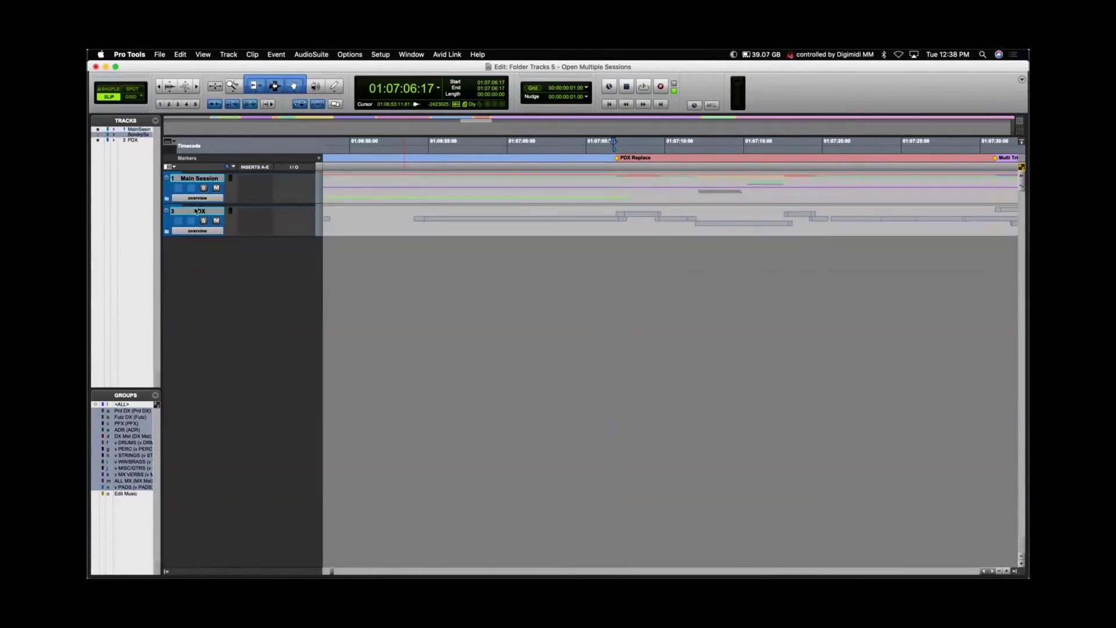
right_click(193, 211)
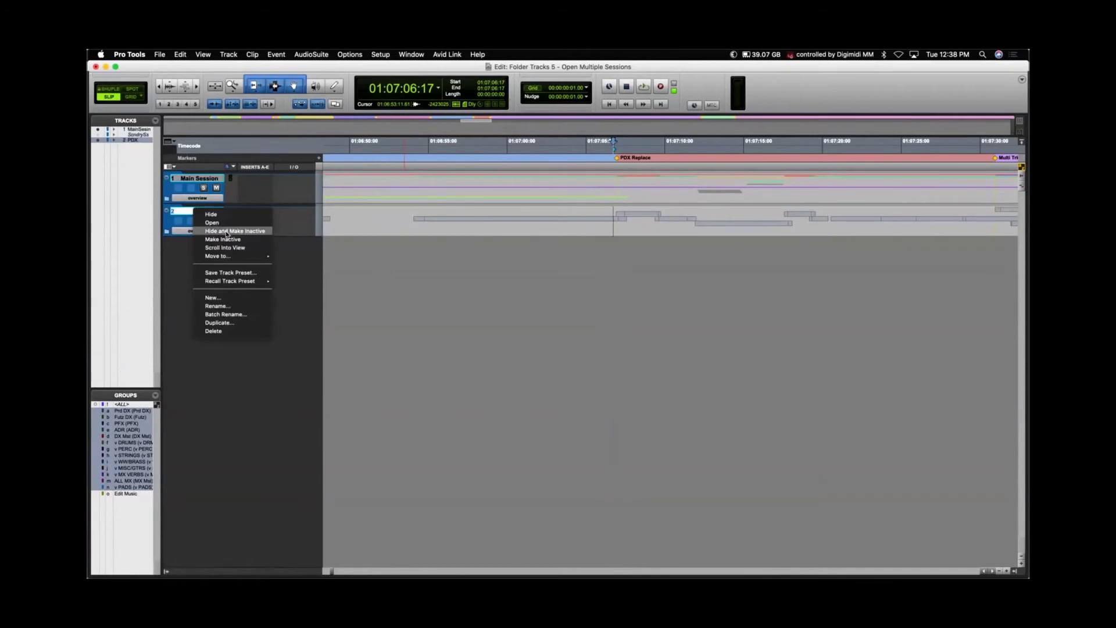
left_click(225, 231)
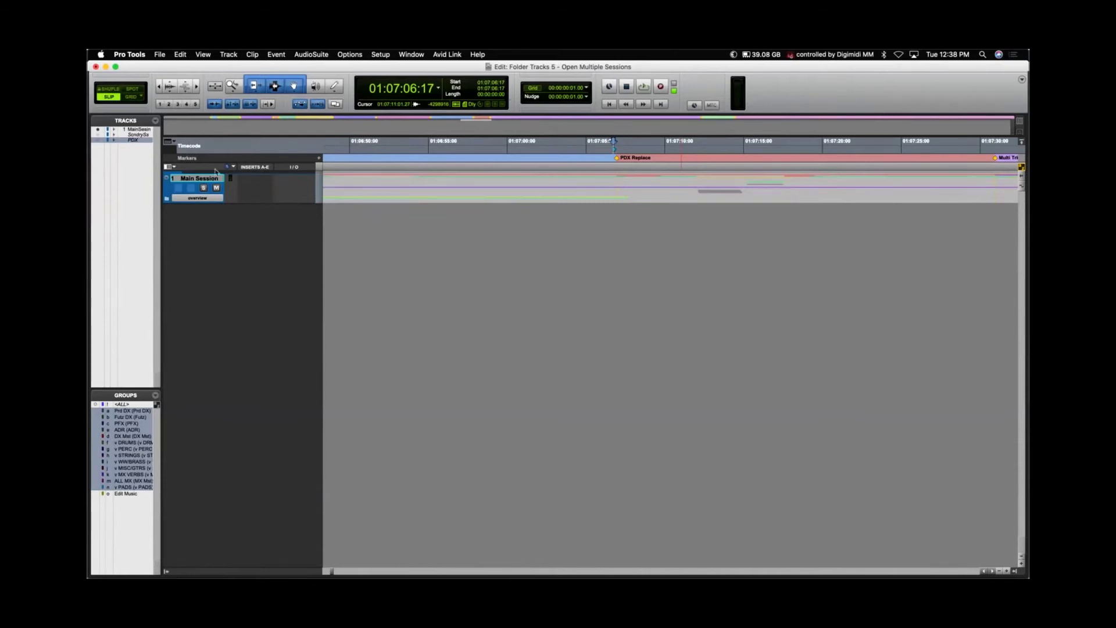
Open the recent session Folder Tracks 6 - Working with AAFs, discarding the changes to Folder Tracks 5 - Open Multiple Sessions.
left_click(159, 54)
mouse_move(176, 96)
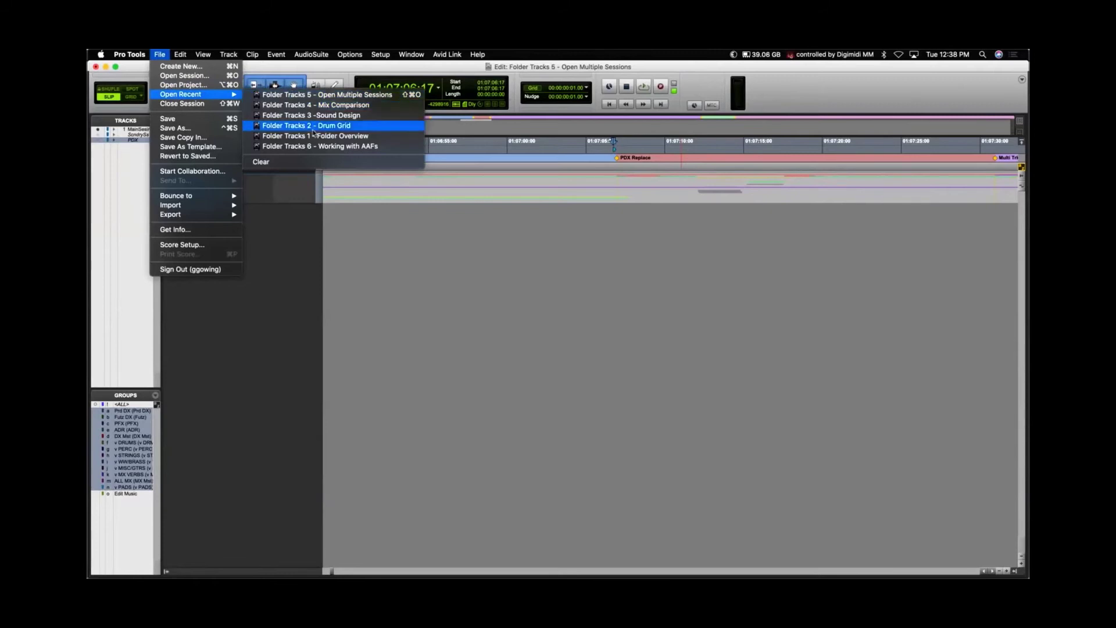
left_click(313, 146)
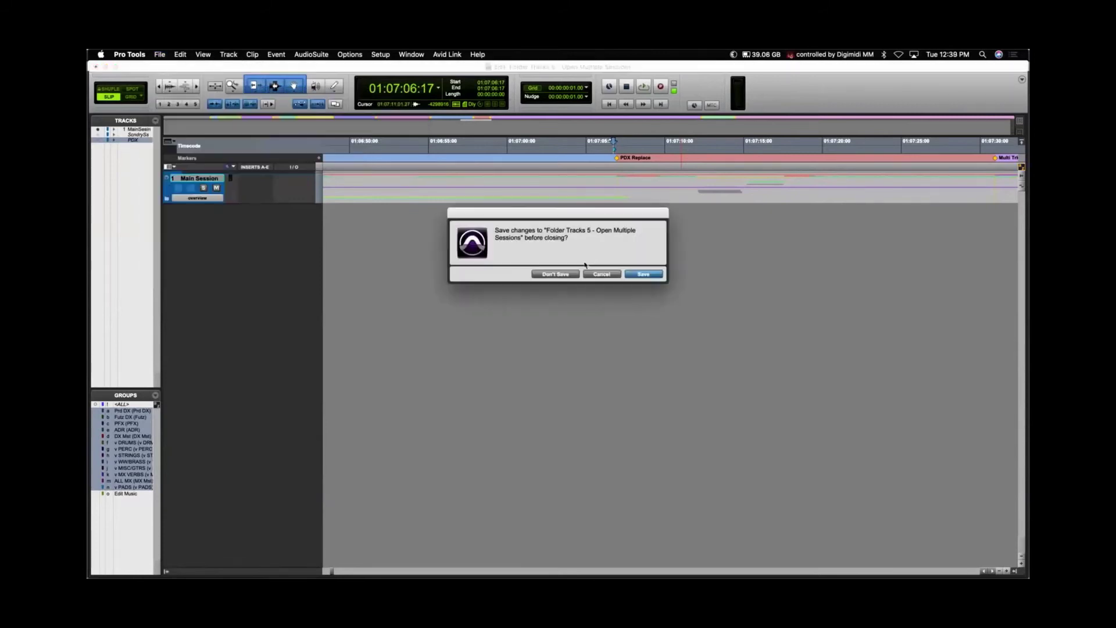
left_click(556, 273)
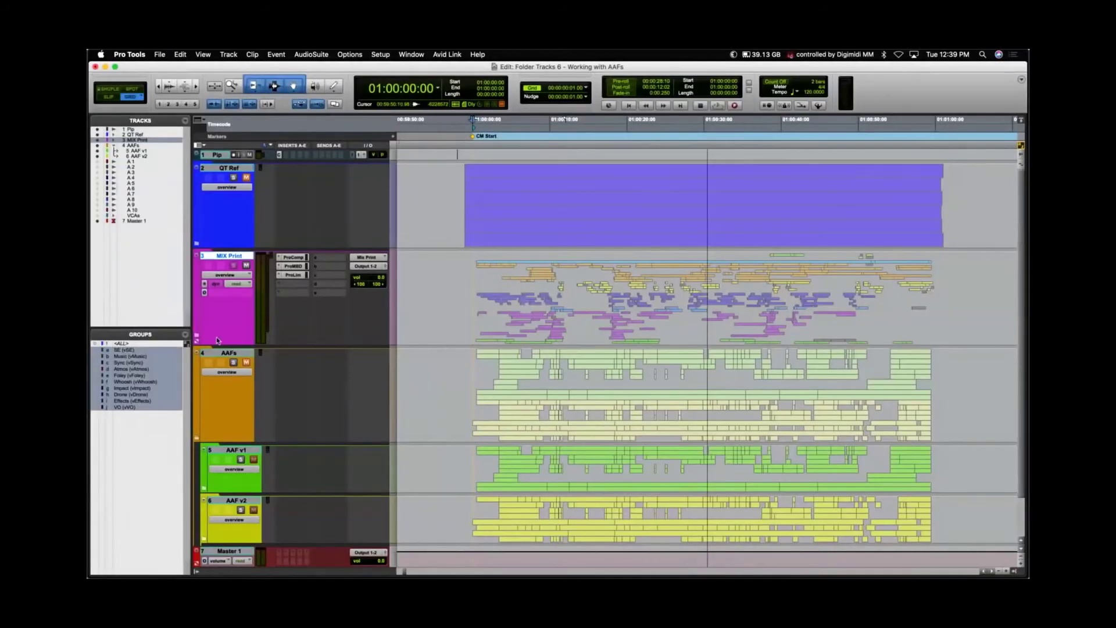
Close and reopen the AAFs folder, and look inside the sVO Sub and sSync SUB folders within MIX Print.
left_click(197, 438)
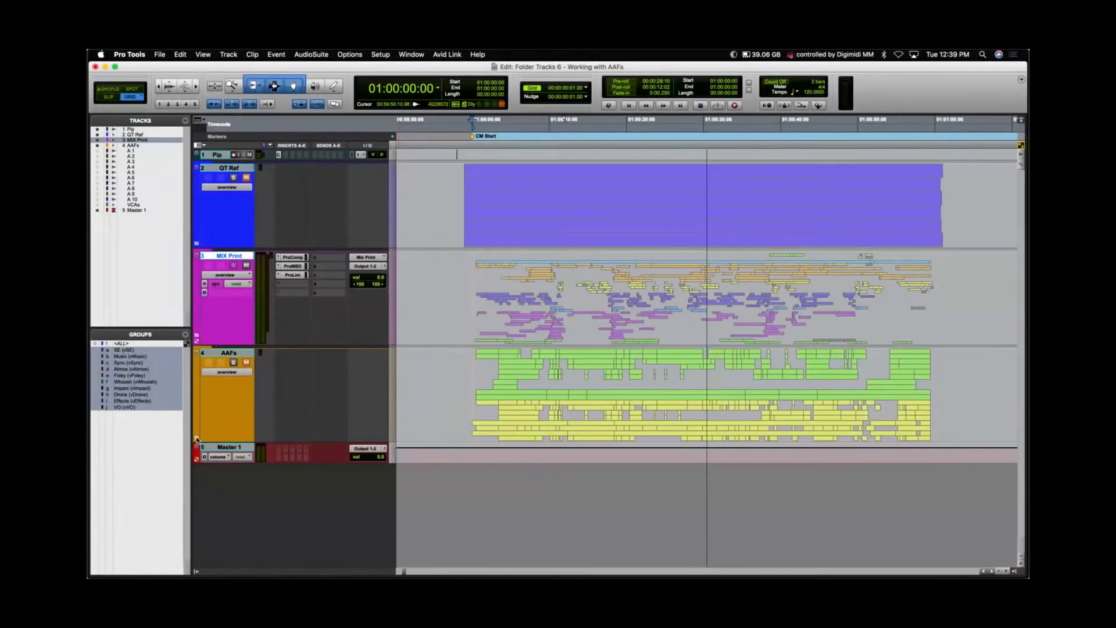
left_click(198, 438)
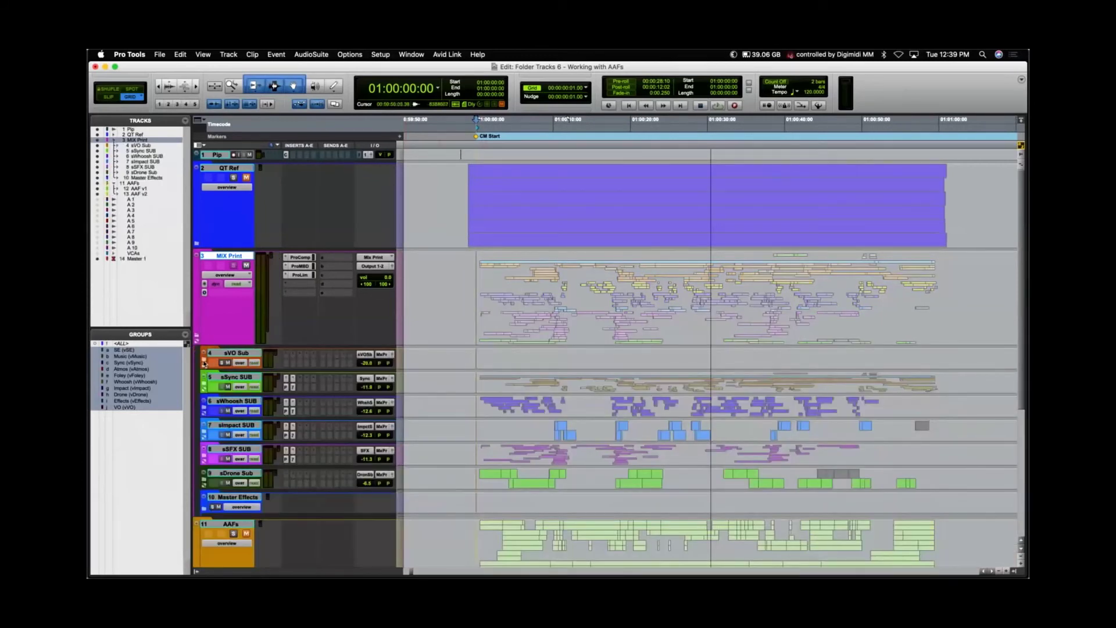
left_click(203, 361)
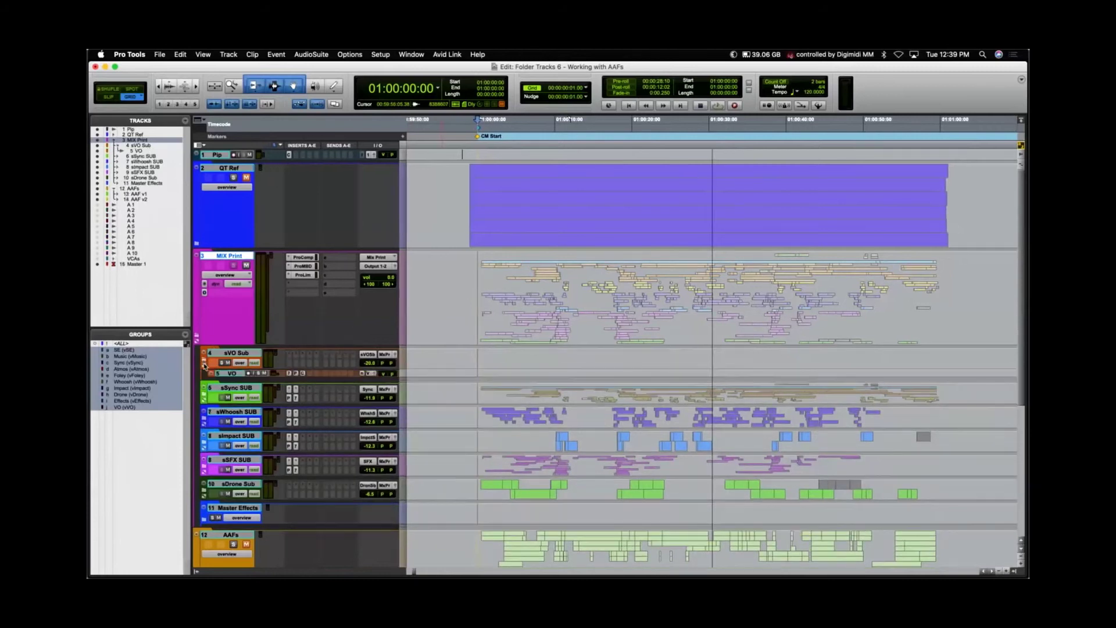
left_click(203, 366)
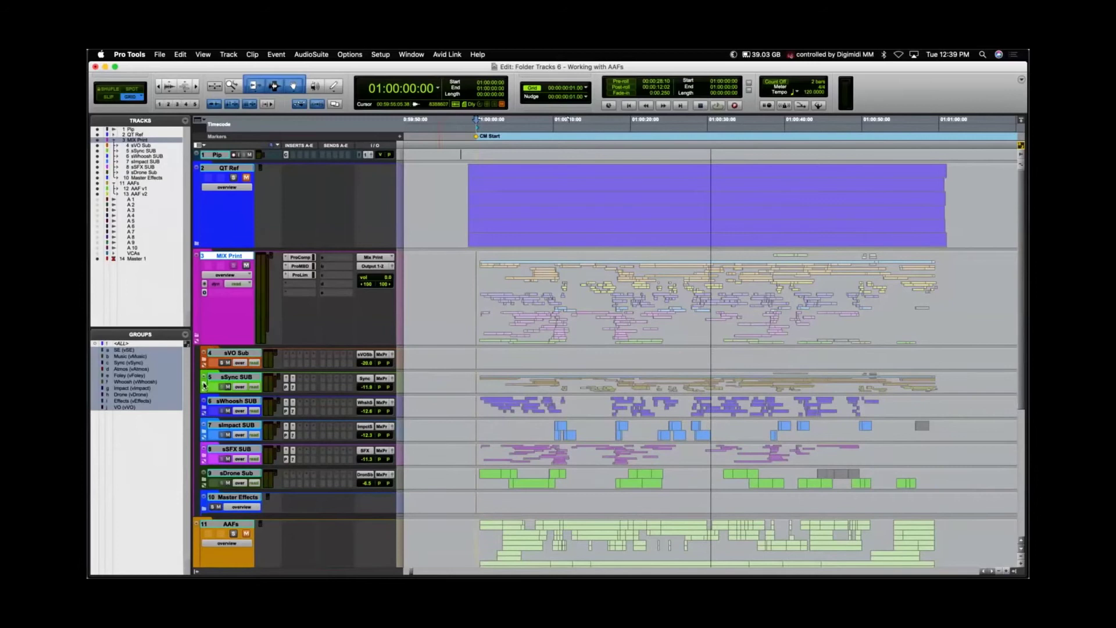
left_click(204, 384)
left_click(204, 383)
left_click(196, 337)
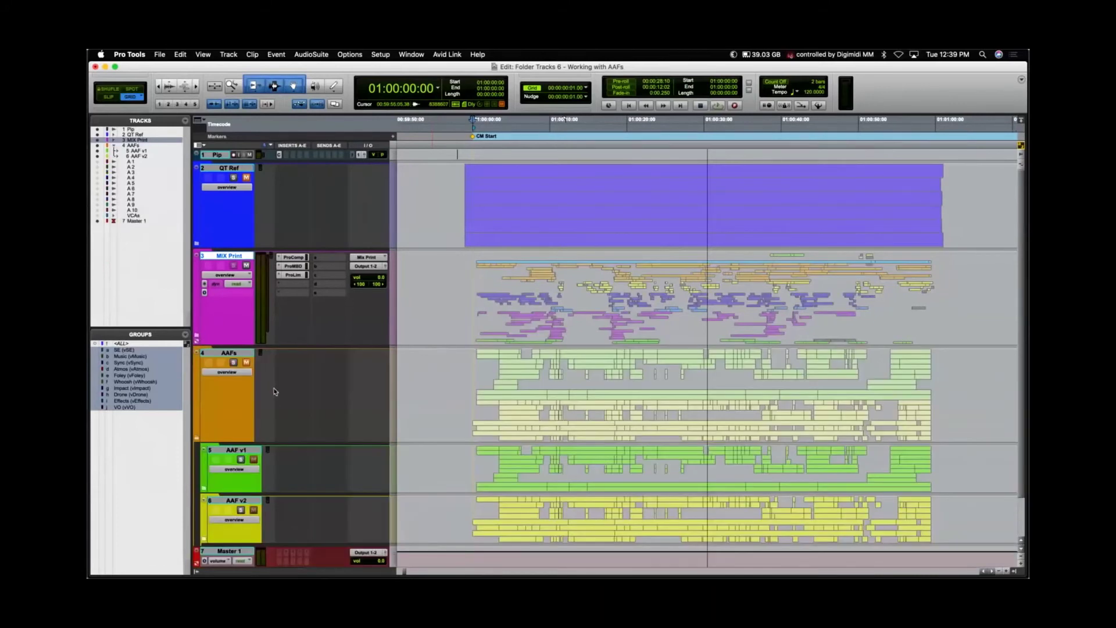
Open the QT Ref folder to examine its video tracks and nested previous versions folder, and close both folders again.
left_click(197, 243)
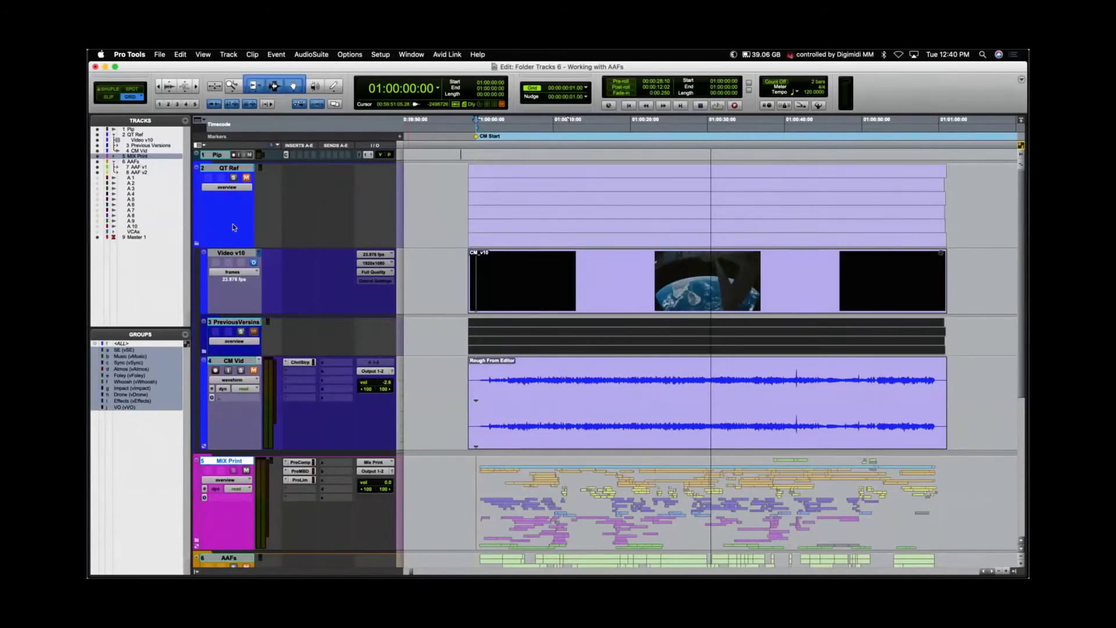
left_click(204, 351)
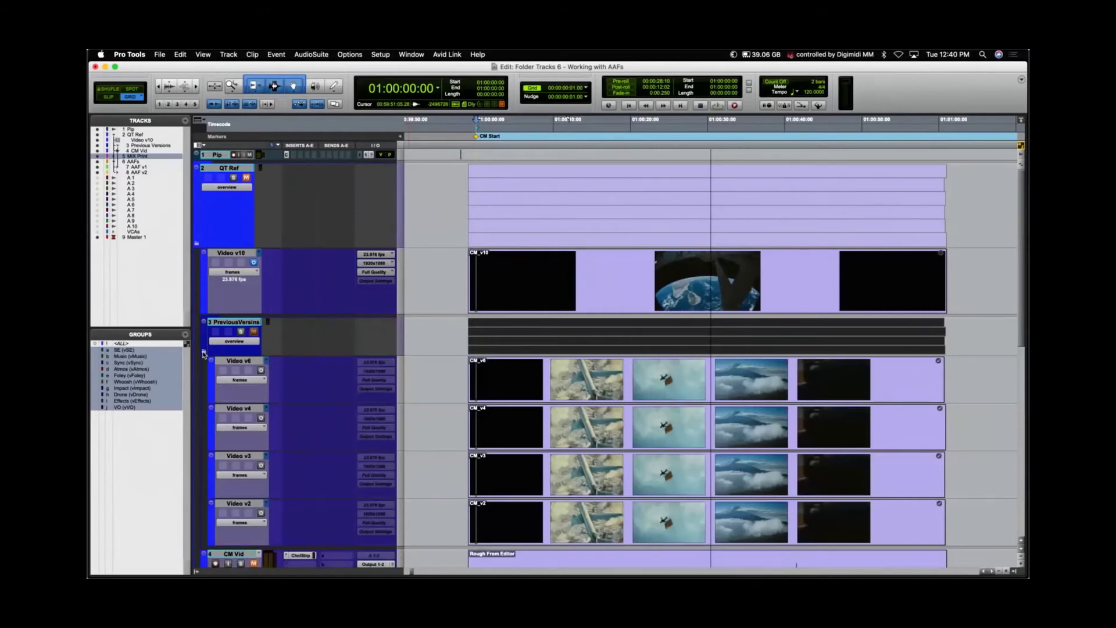
left_click(204, 352)
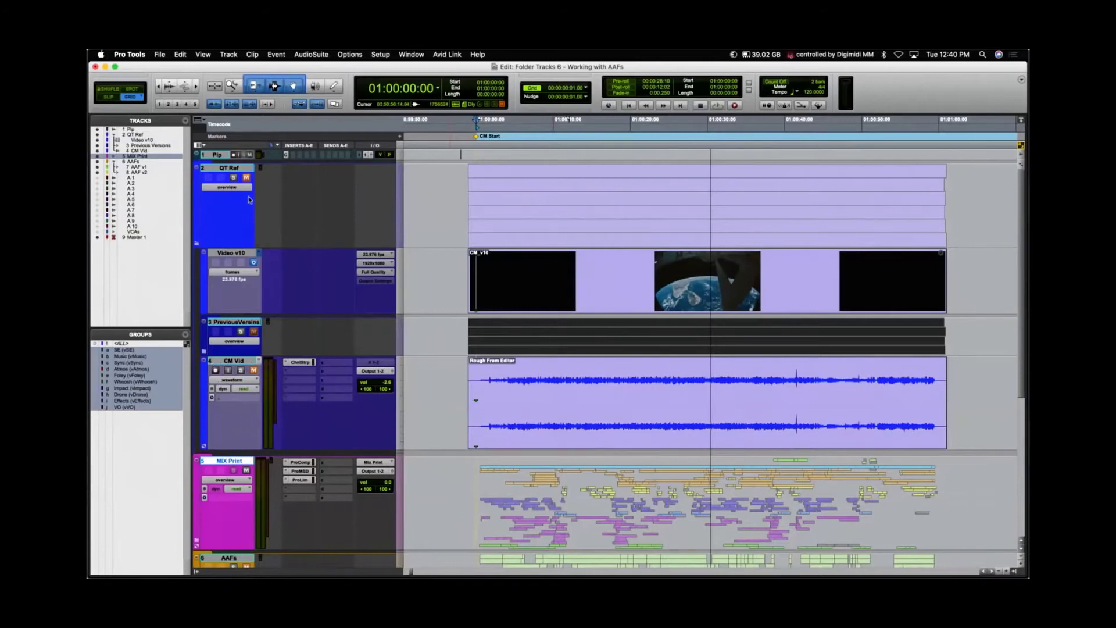
left_click(197, 246)
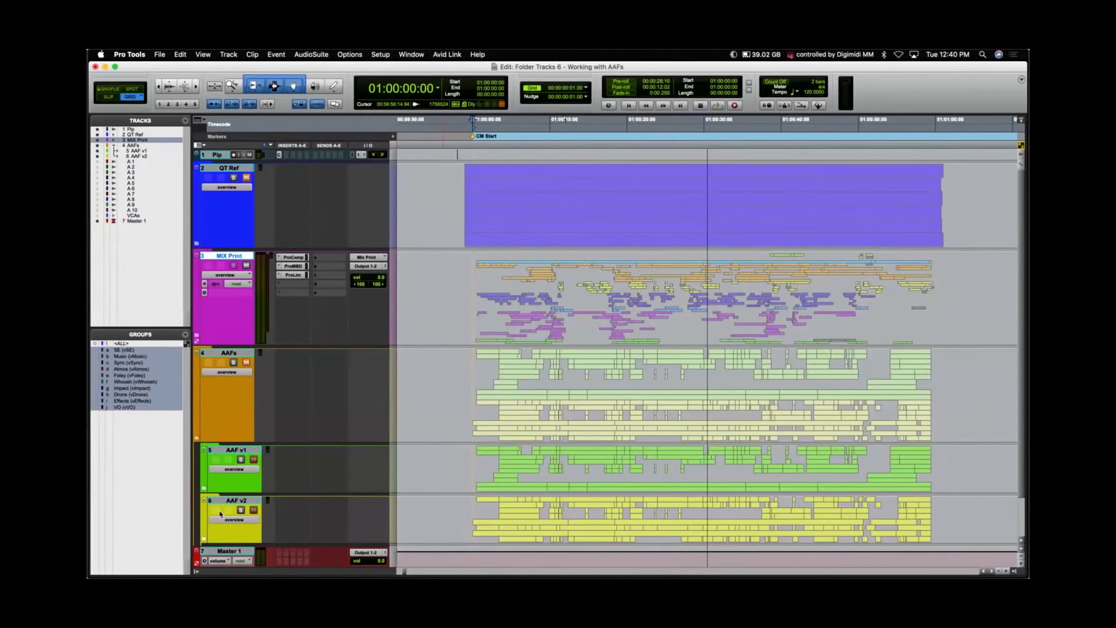
Open the AAF v1 folder to examine its audio tracks AAF 1 to AAF 10, and close it again.
left_click(203, 450)
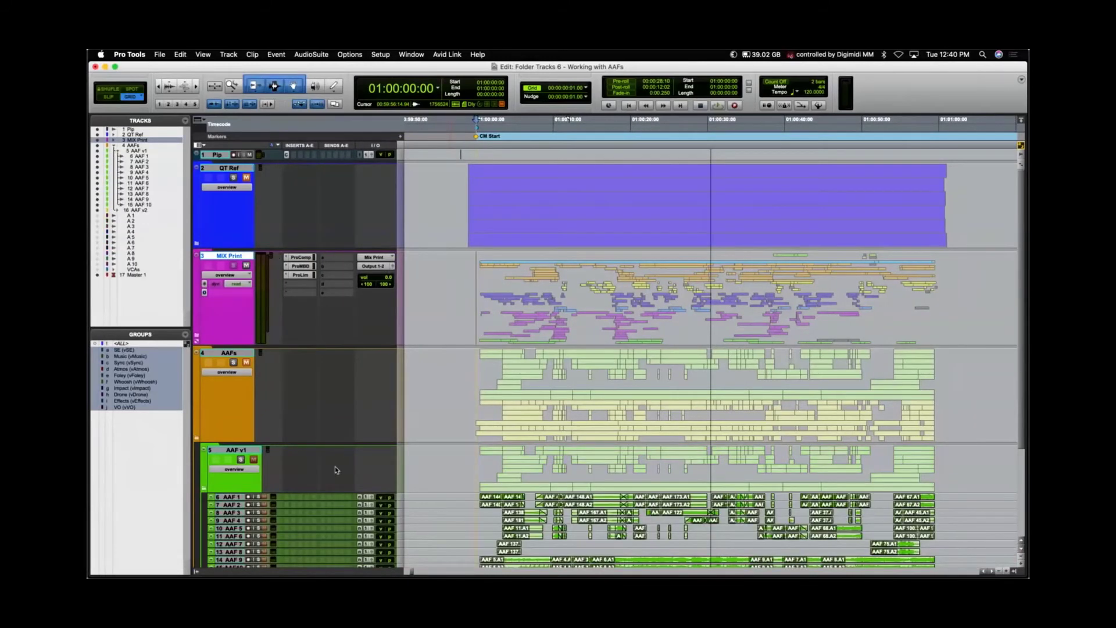
scroll(335, 466, "down", 5)
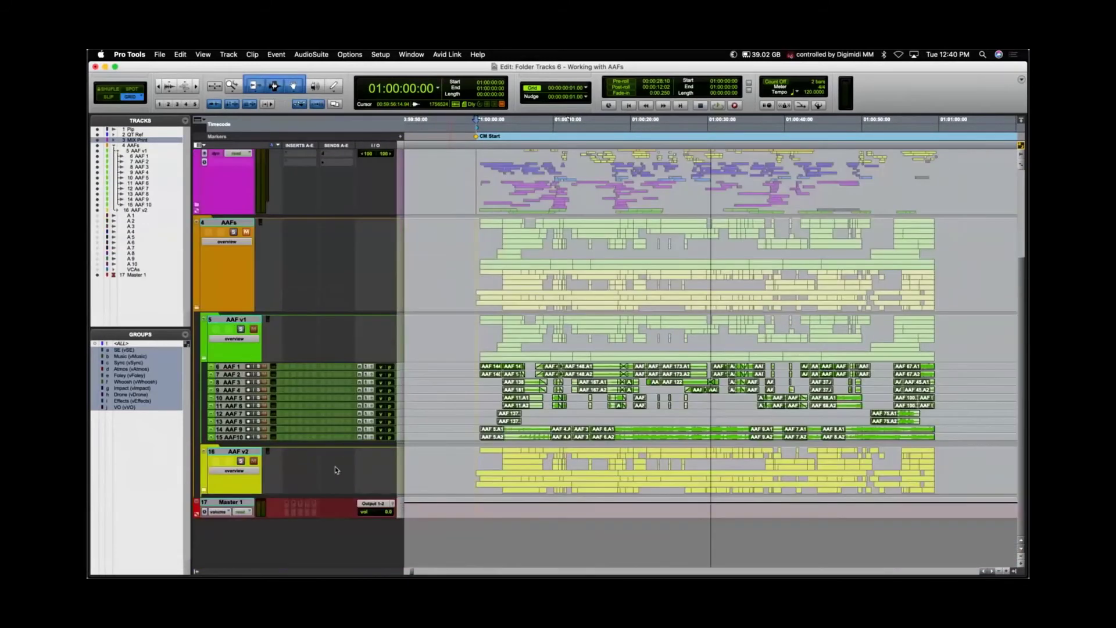
left_click(204, 359)
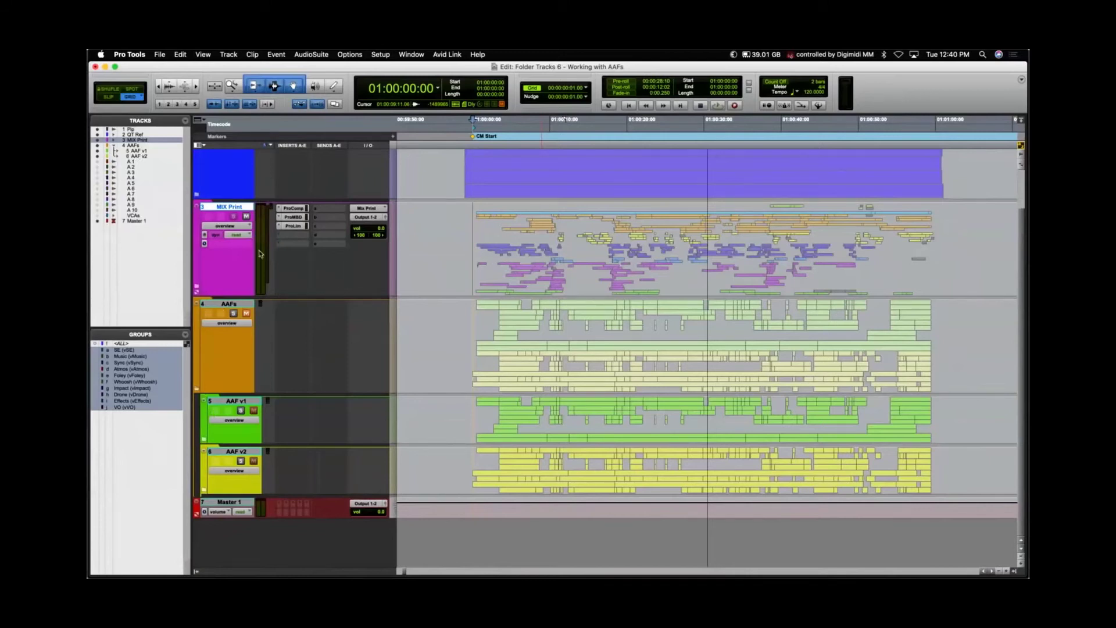
scroll(266, 261, "up", 1)
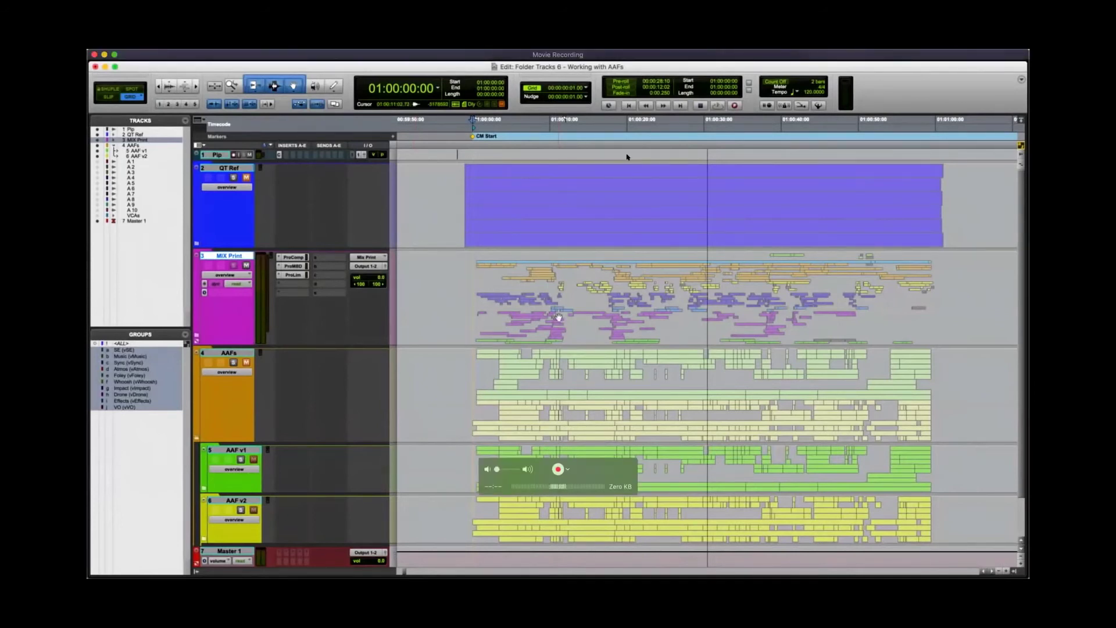
left_click(627, 157)
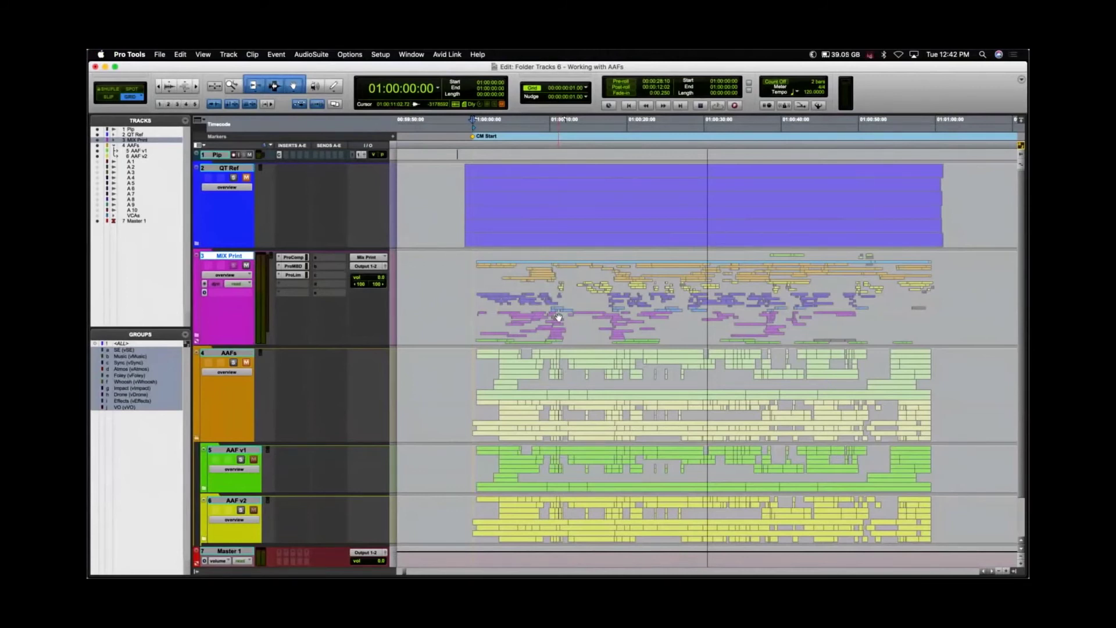
key("super+Tab")
key("super+Tab")
mouse_move(587, 188)
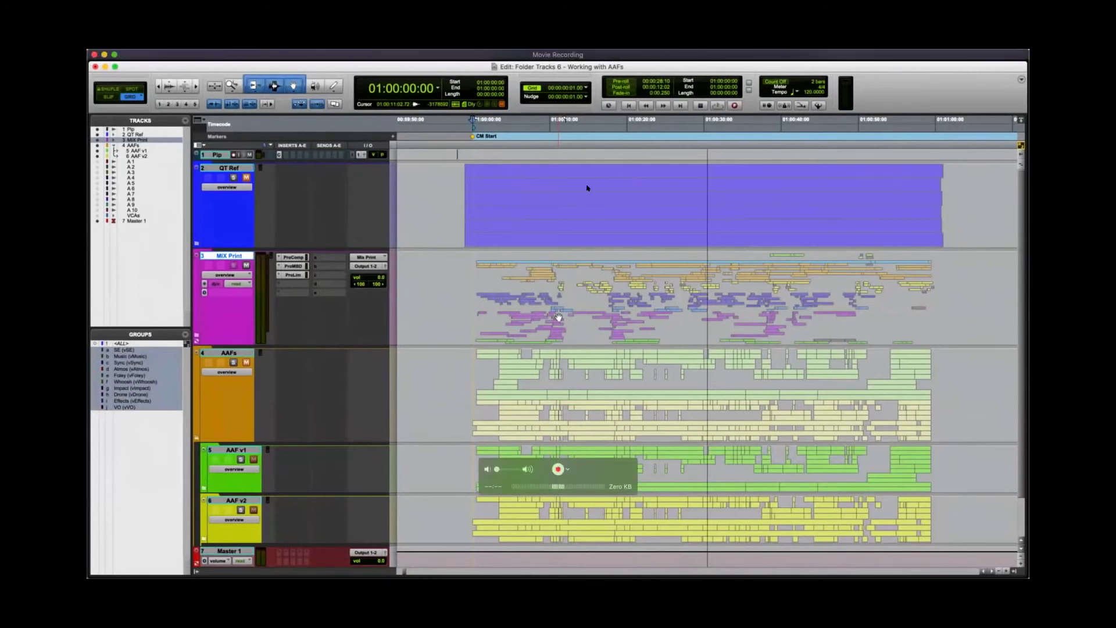